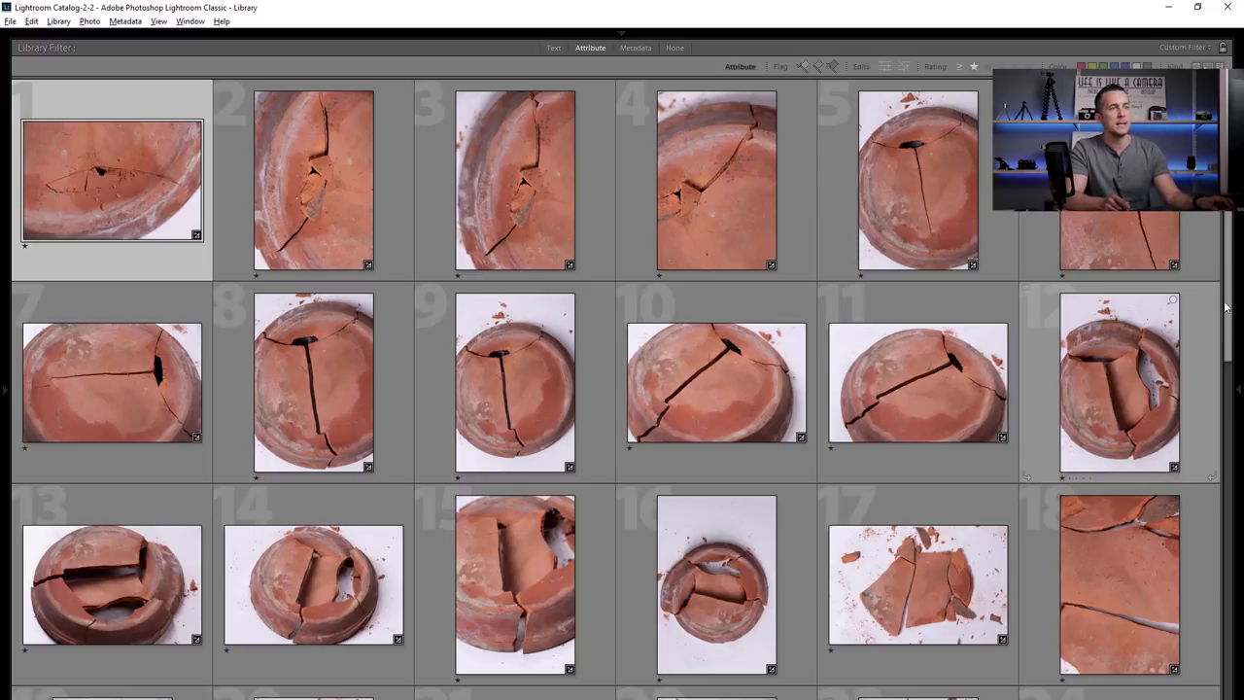
Look through the broken clay pot photos in the library for a suitable crack texture
left_click_drag(1229, 307, 1194, 648)
left_click(1115, 327)
left_click(360, 650)
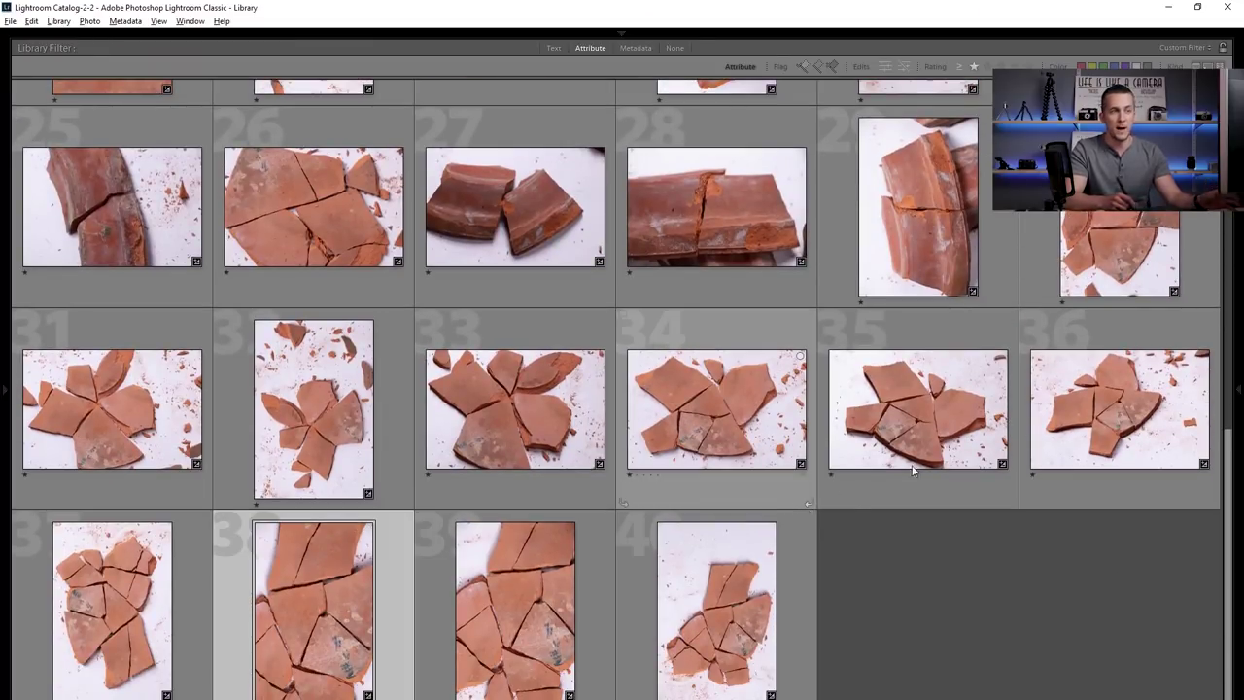
left_click_drag(1228, 489, 1227, 141)
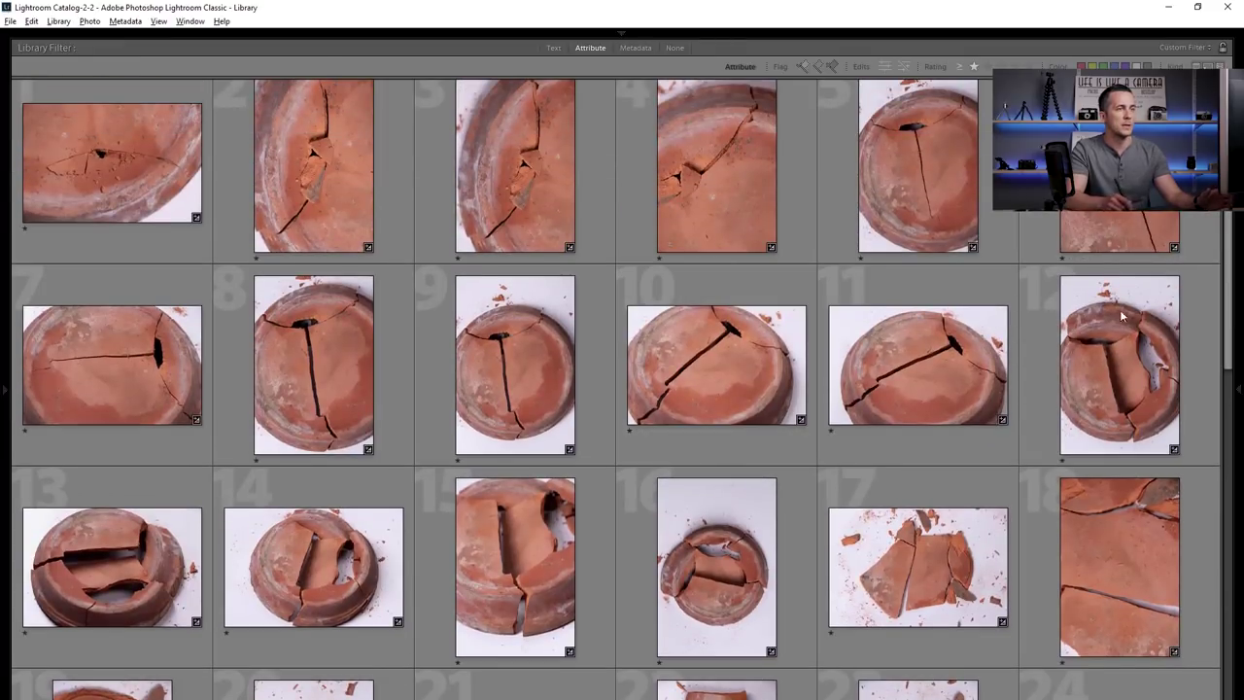
scroll(1221, 320, "down", 2)
scroll(1221, 321, "down", 3)
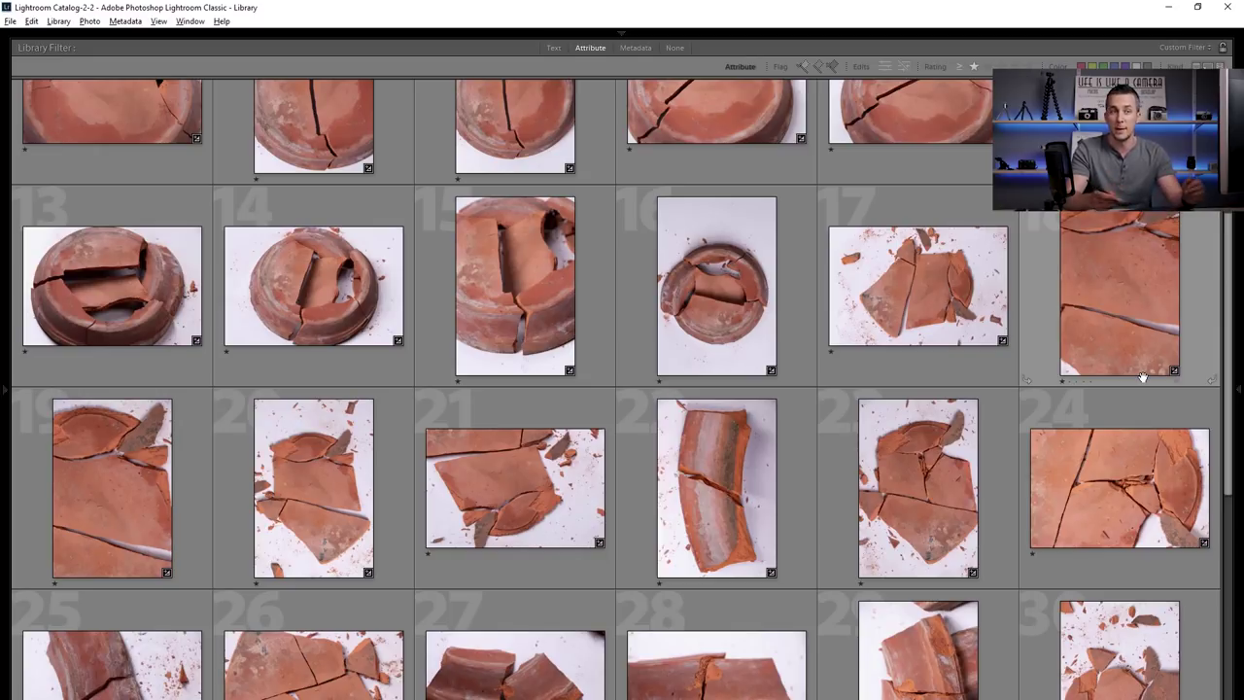
scroll(1228, 362, "up", 4)
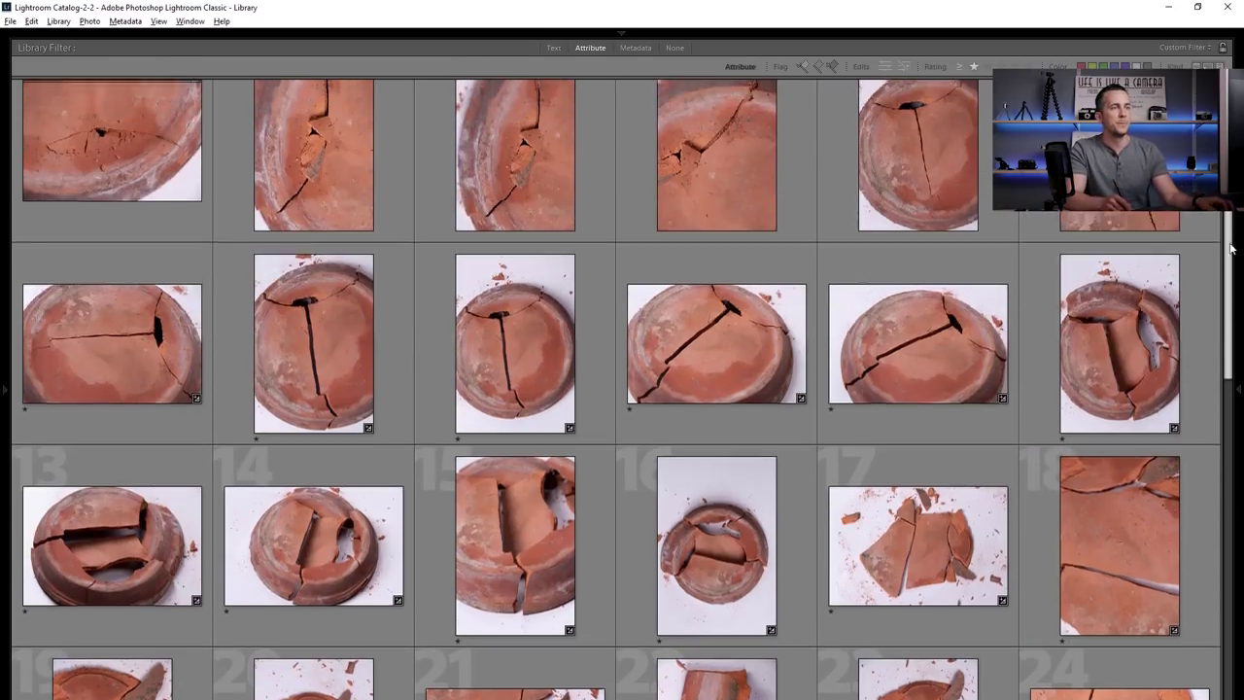
Open photo 12 of the broken clay pot from the library for editing in Adobe Photoshop CC 2018
right_click(1110, 333)
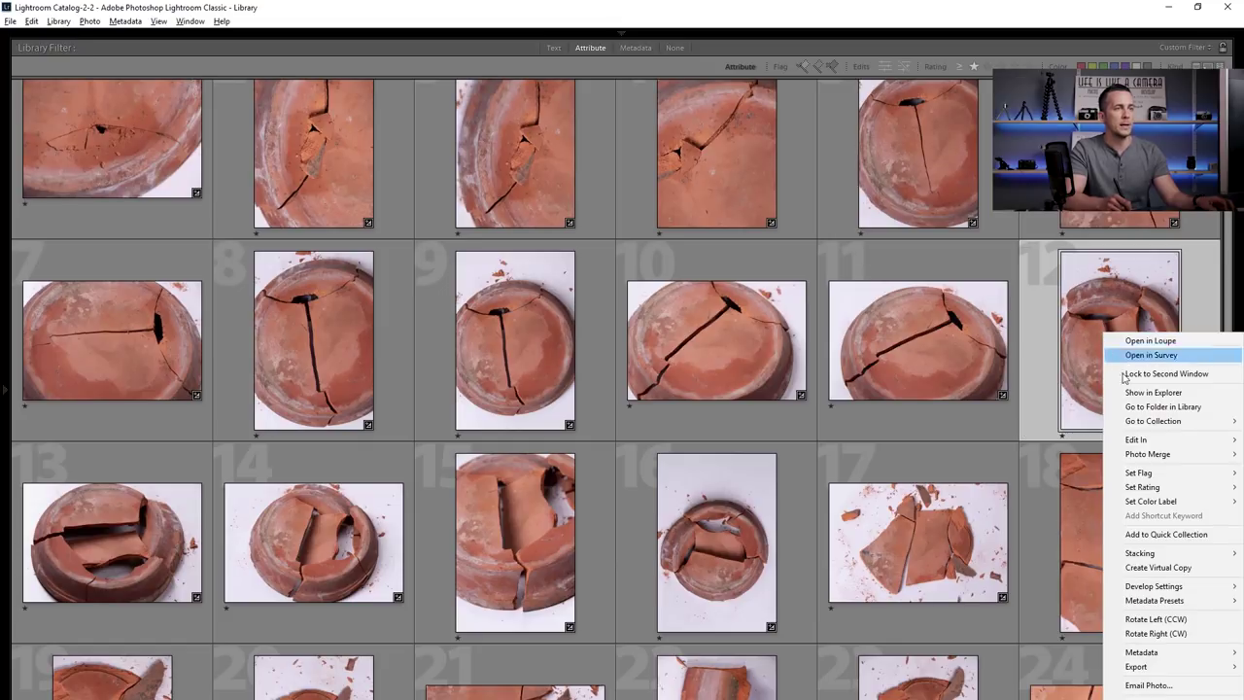
mouse_move(1134, 439)
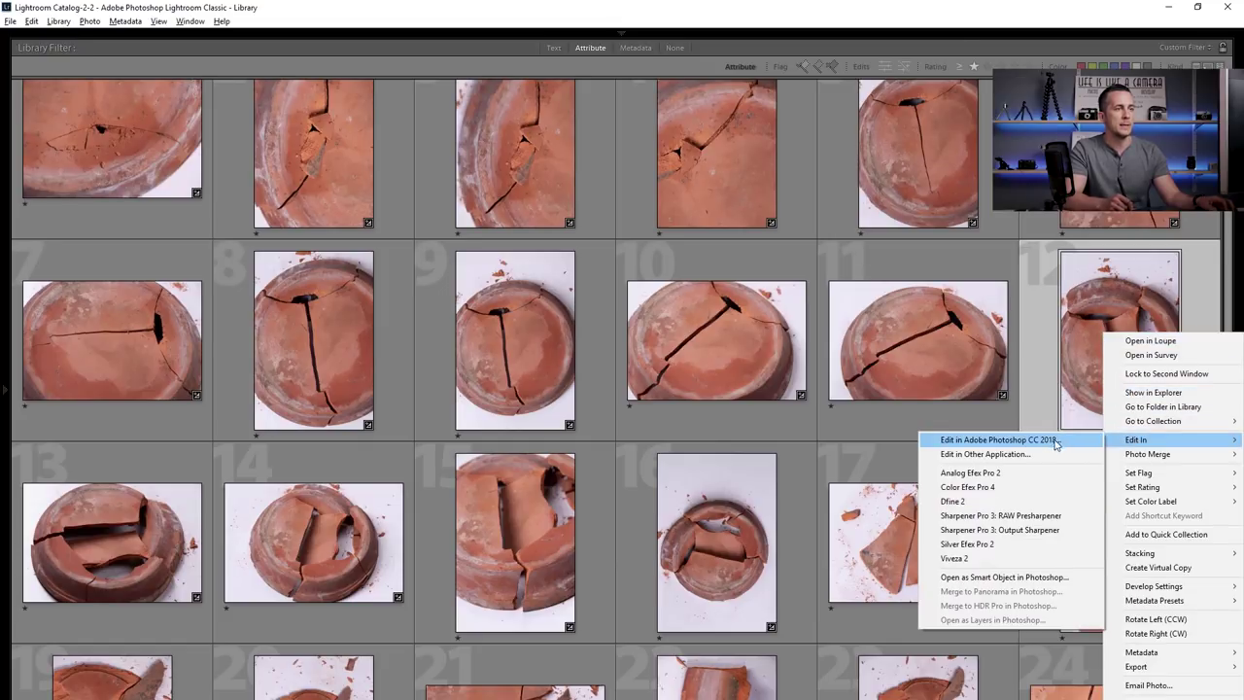
left_click(1059, 439)
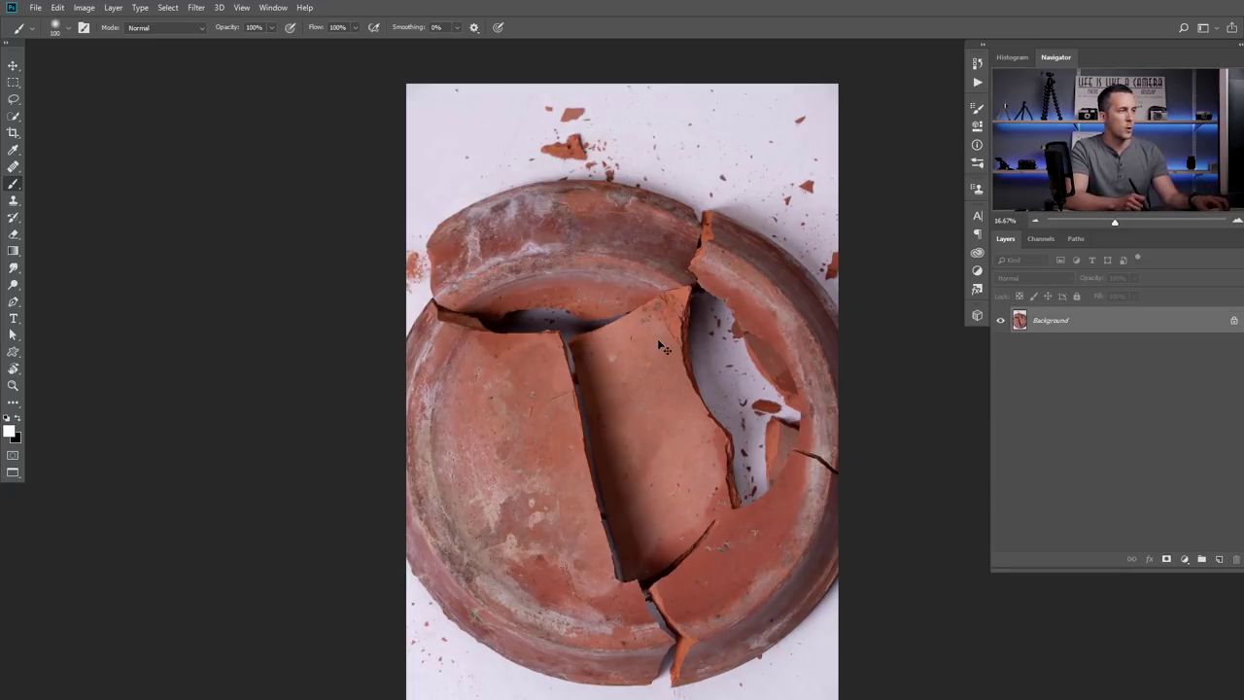
Copy the whole clay pot image, close its document without saving, and paste it into the woman's portrait as a new layer
key("ctrl+a")
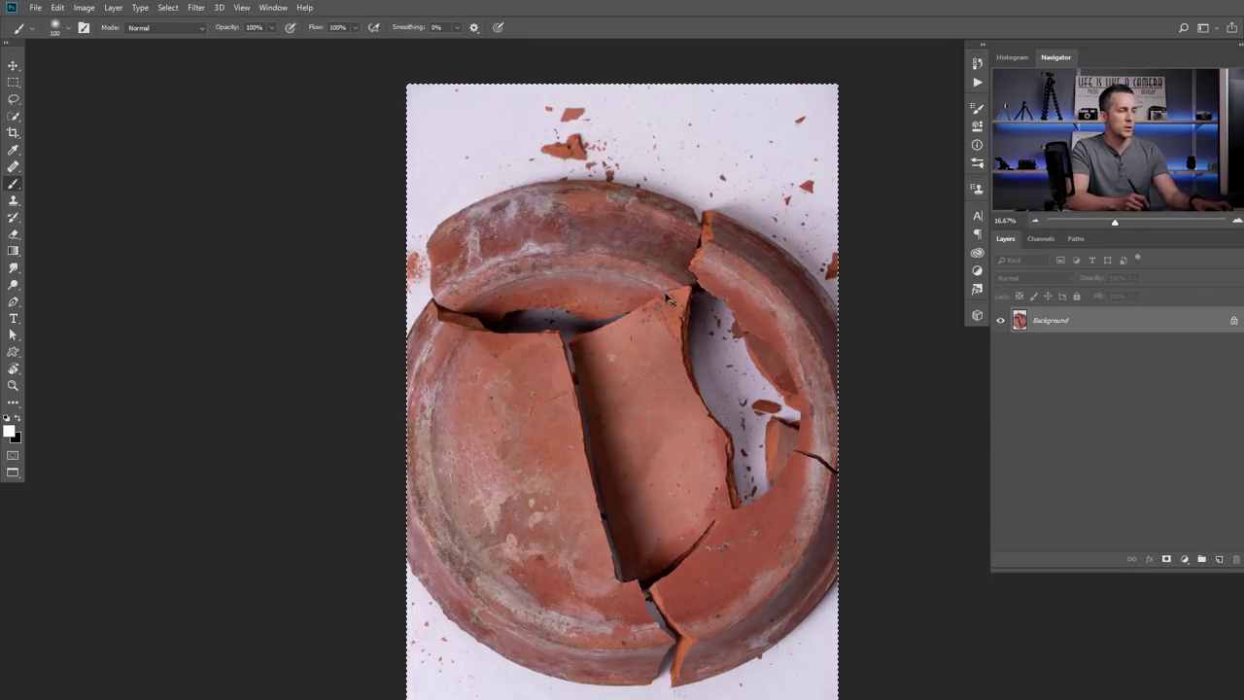
key("ctrl+w")
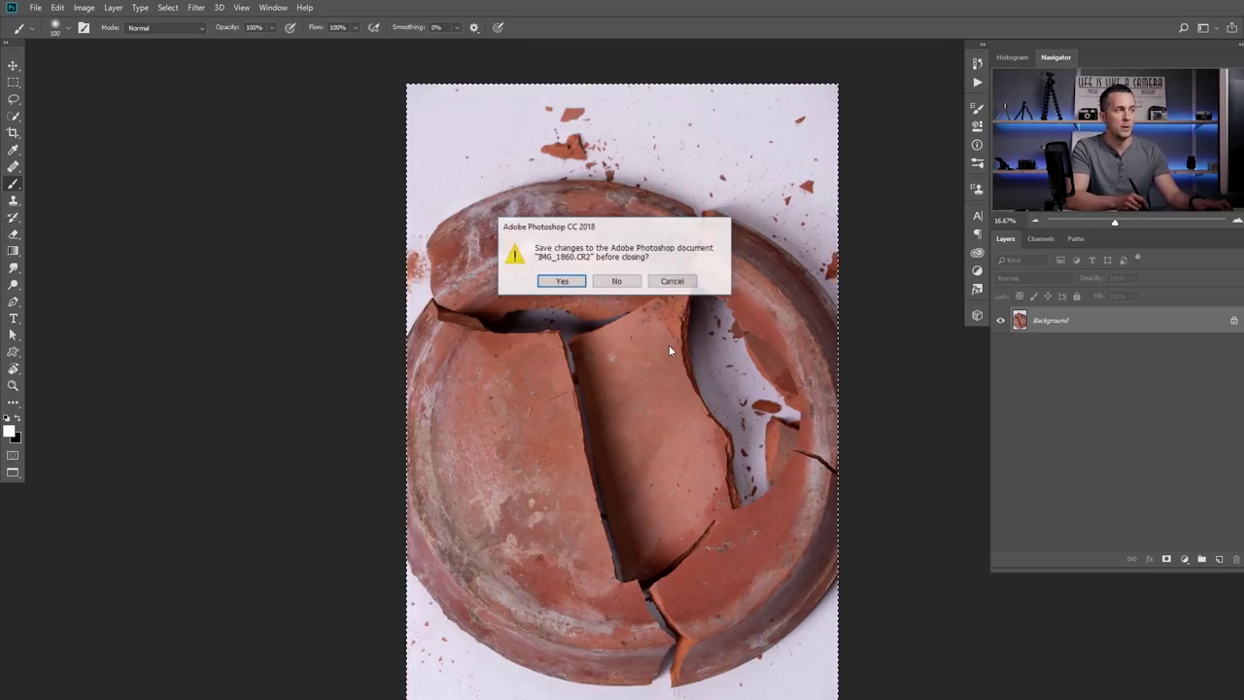
left_click(619, 281)
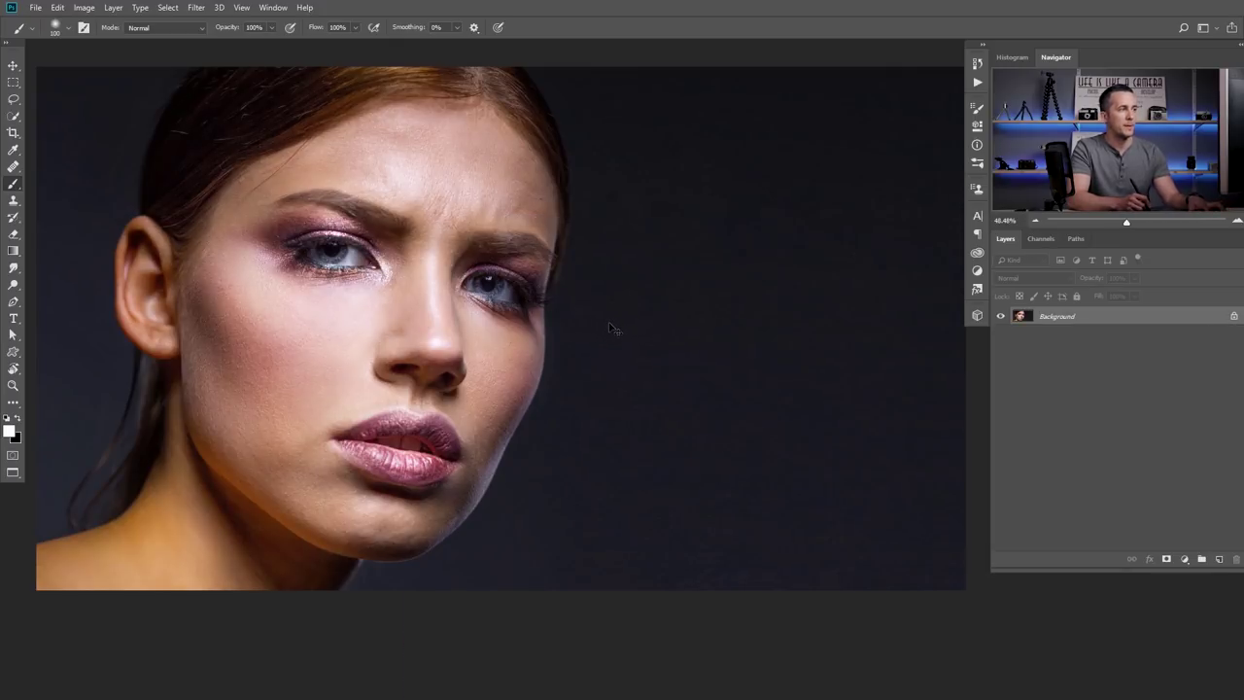
key("ctrl+v")
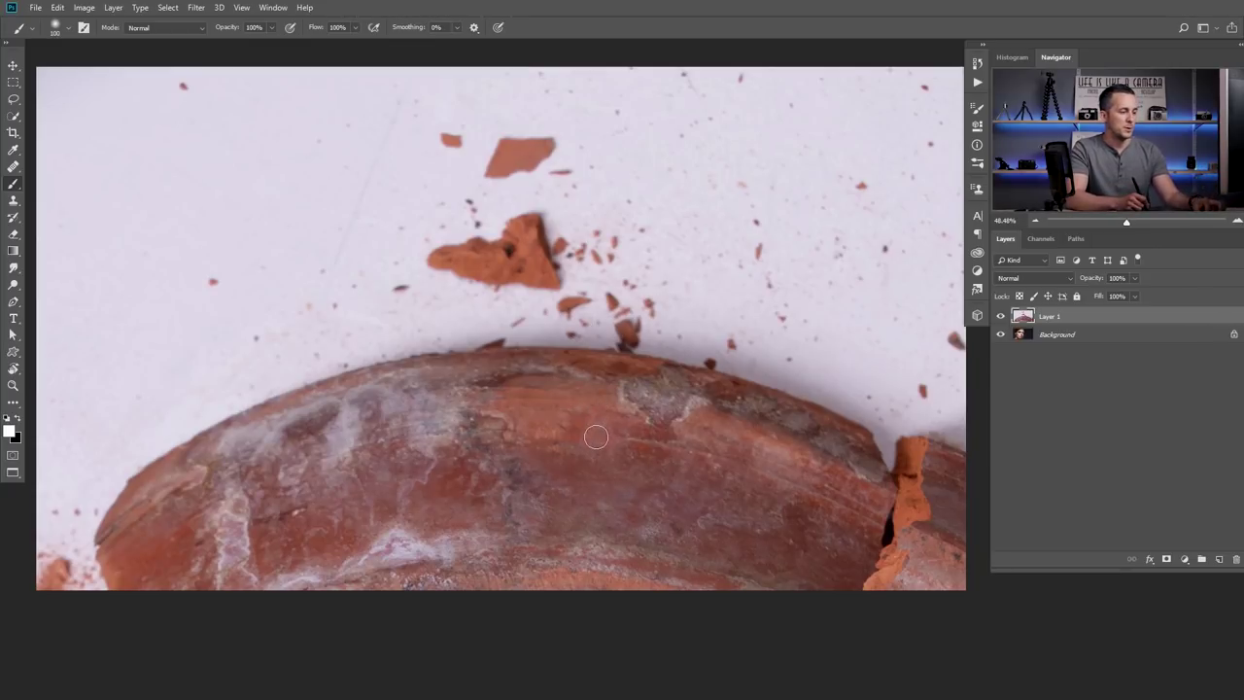
Scale the pasted clay pot layer down proportionally to about 22.55% and place it over the woman's face
key("v")
left_click_drag(582, 437, 566, 157)
left_click_drag(570, 506, 581, 349)
scroll(629, 353, "down", 5)
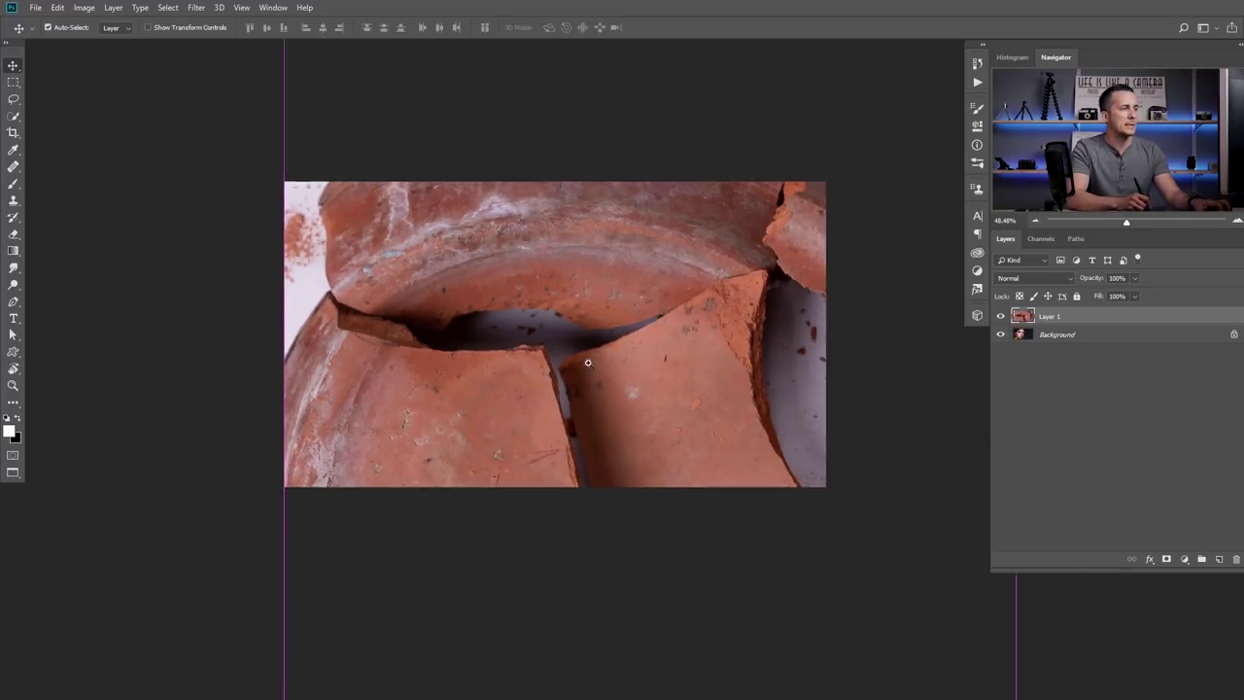
key("ctrl+t")
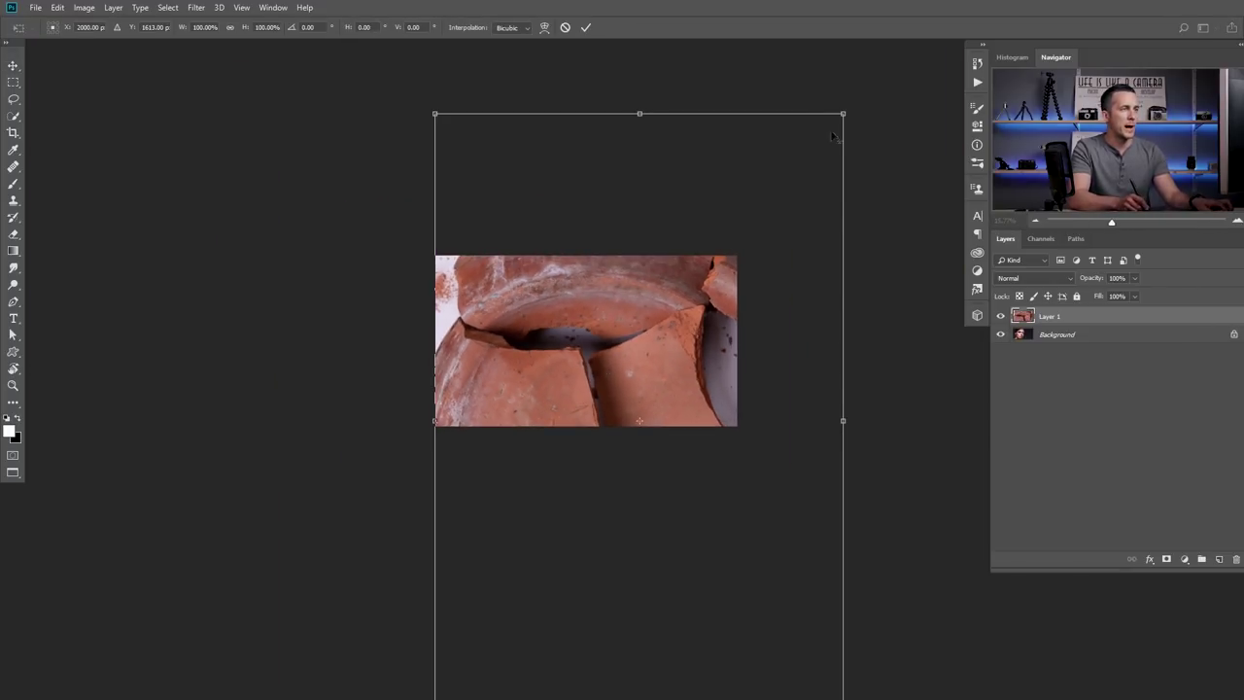
left_click_drag(842, 114, 703, 324)
scroll(644, 387, "up", 3)
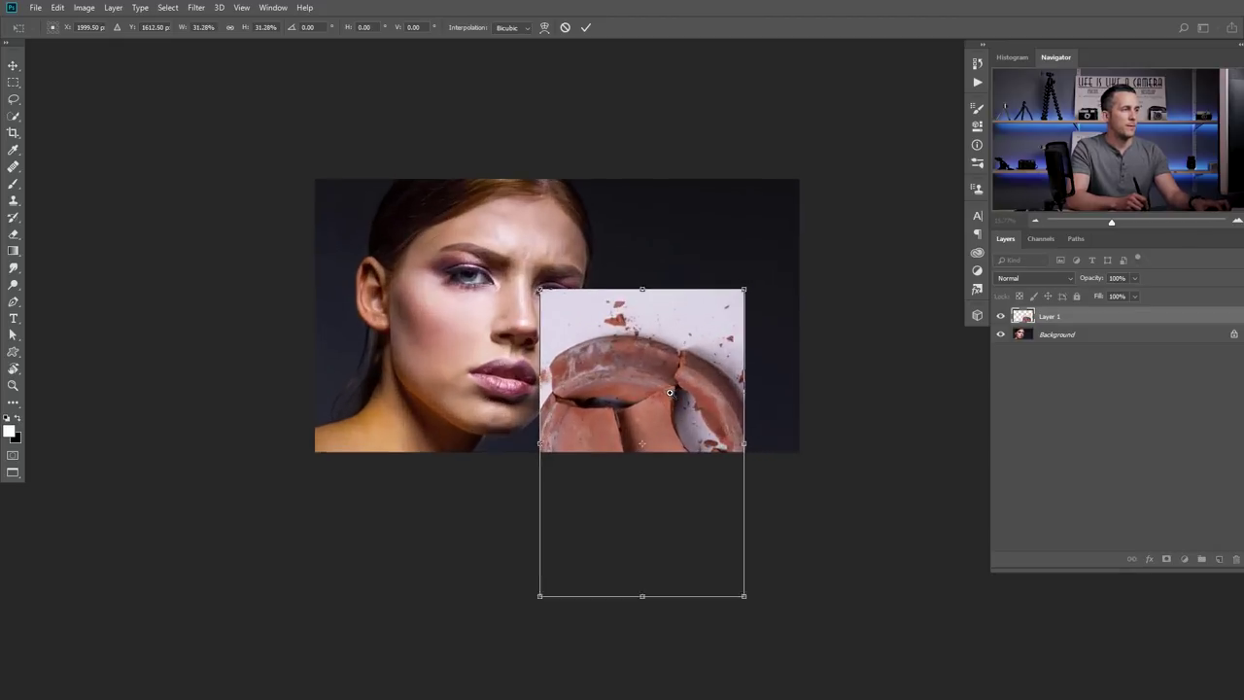
left_click_drag(653, 399, 587, 265)
left_click_drag(691, 138, 651, 186)
scroll(581, 298, "up", 2)
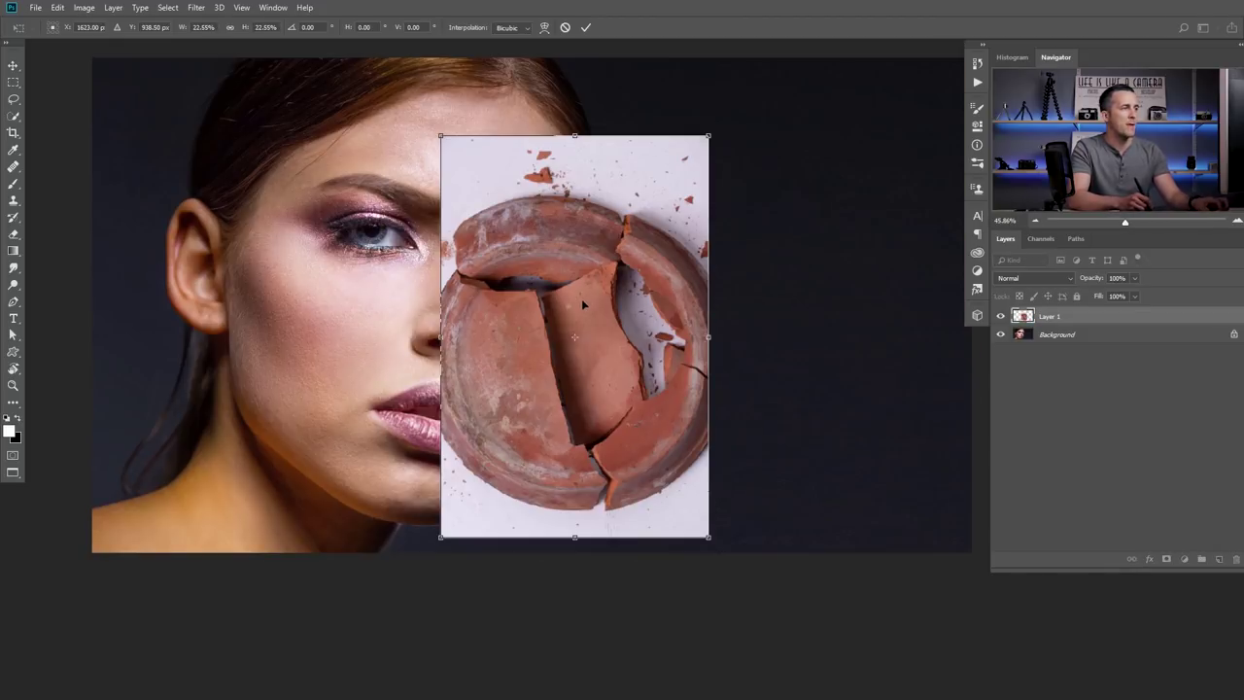
left_click_drag(581, 298, 436, 283)
Flip the clay pot layer horizontally, move it over the cheek nearest the ear, and scale it to about 21%
right_click(452, 302)
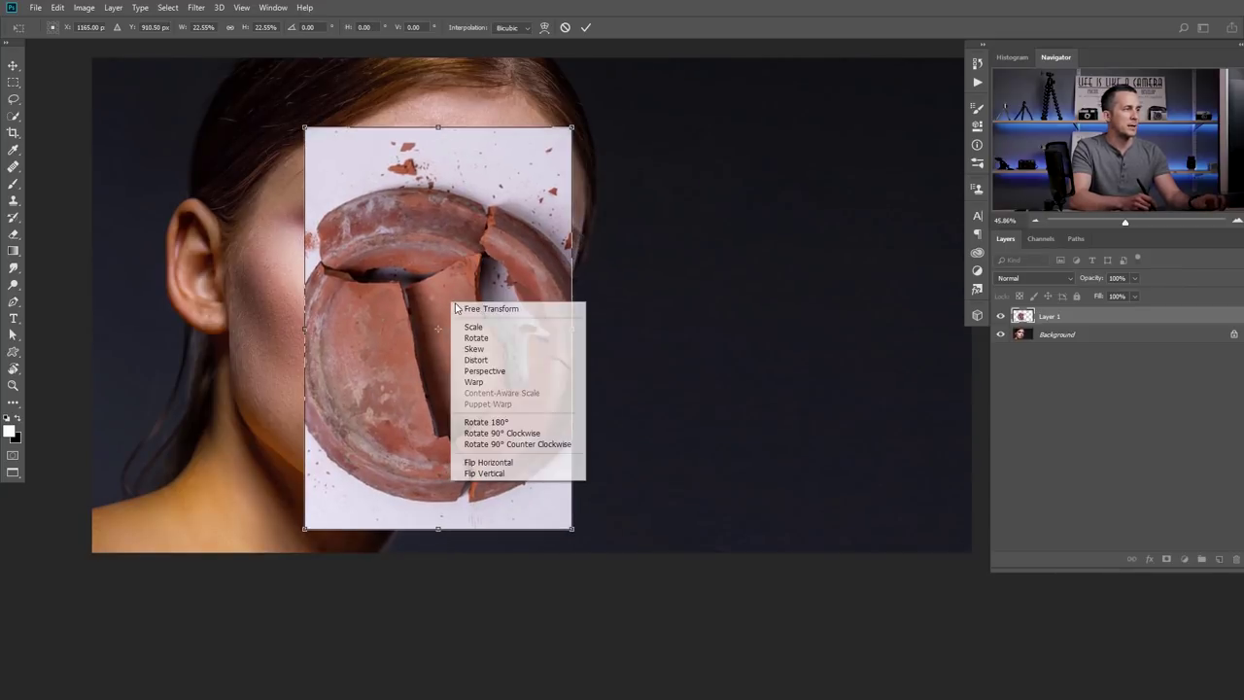
left_click(502, 465)
left_click_drag(461, 384, 386, 369)
left_click_drag(498, 119, 476, 147)
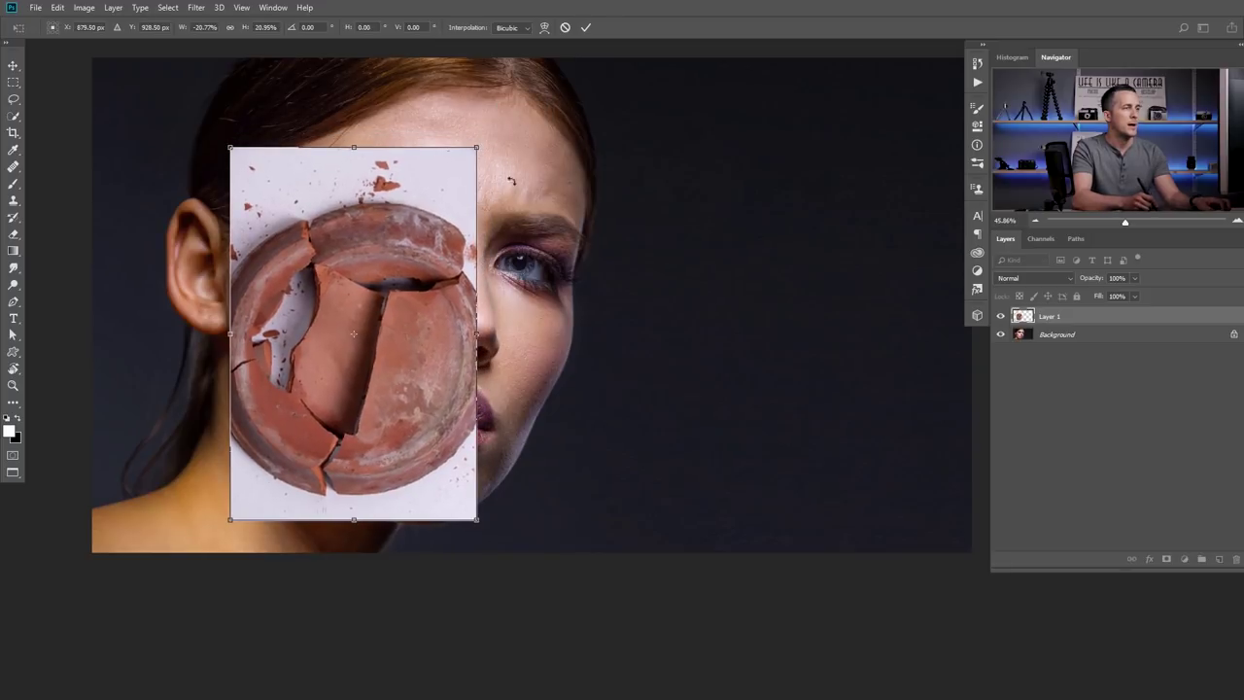
Set the clay pot layer's blend mode to Multiply
left_click(1021, 280)
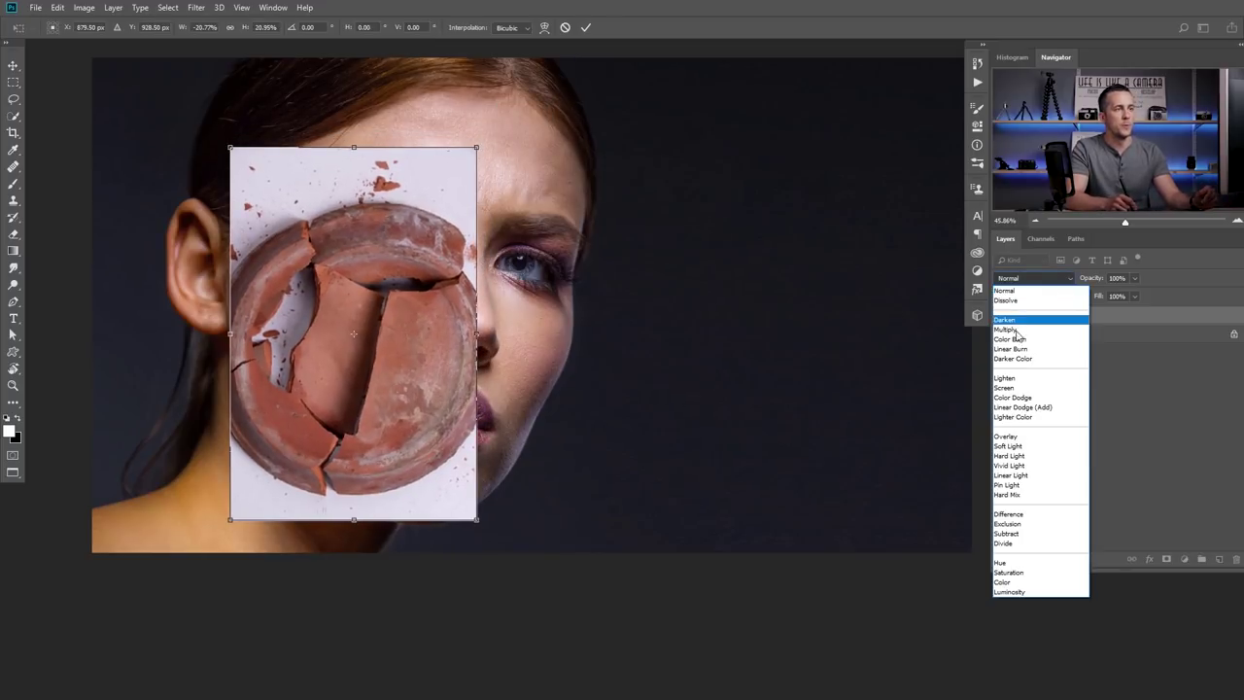
key("Escape")
left_click(1020, 333)
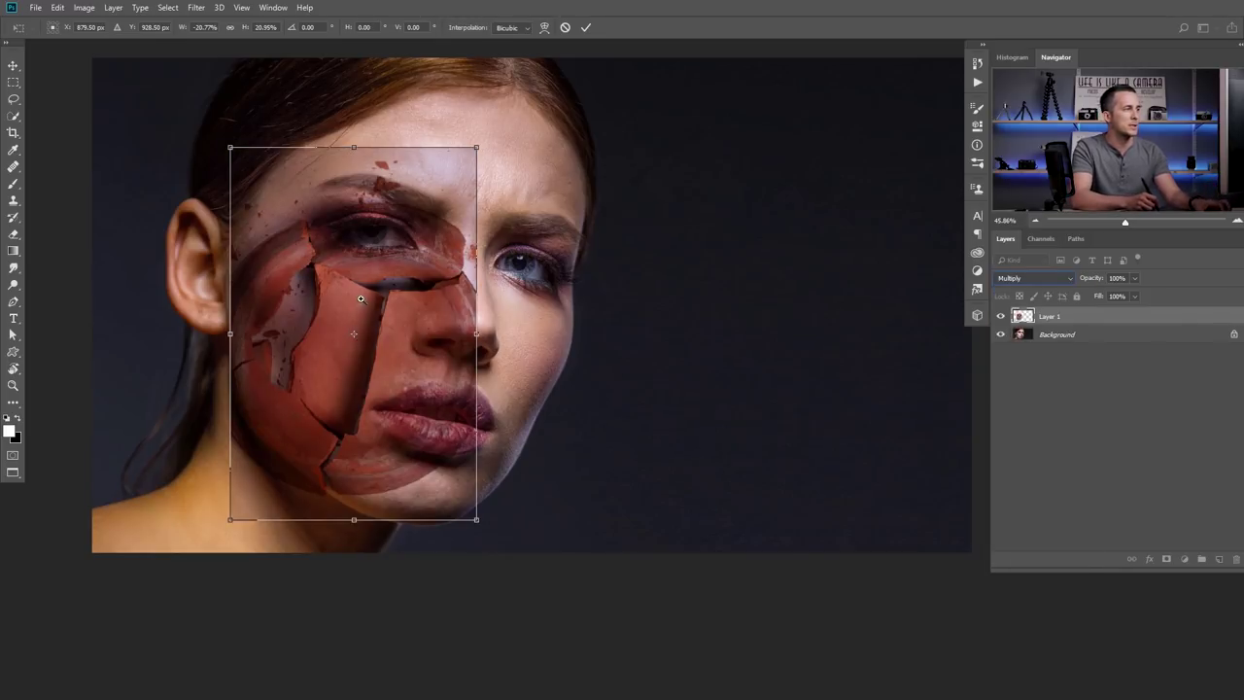
Shrink the clay pot layer to about 16.5%, tilt it about 5° counterclockwise, and fit it on the cheek below the eye
scroll(366, 299, "up", 2)
left_click_drag(496, 119, 470, 159)
left_click_drag(441, 329, 431, 343)
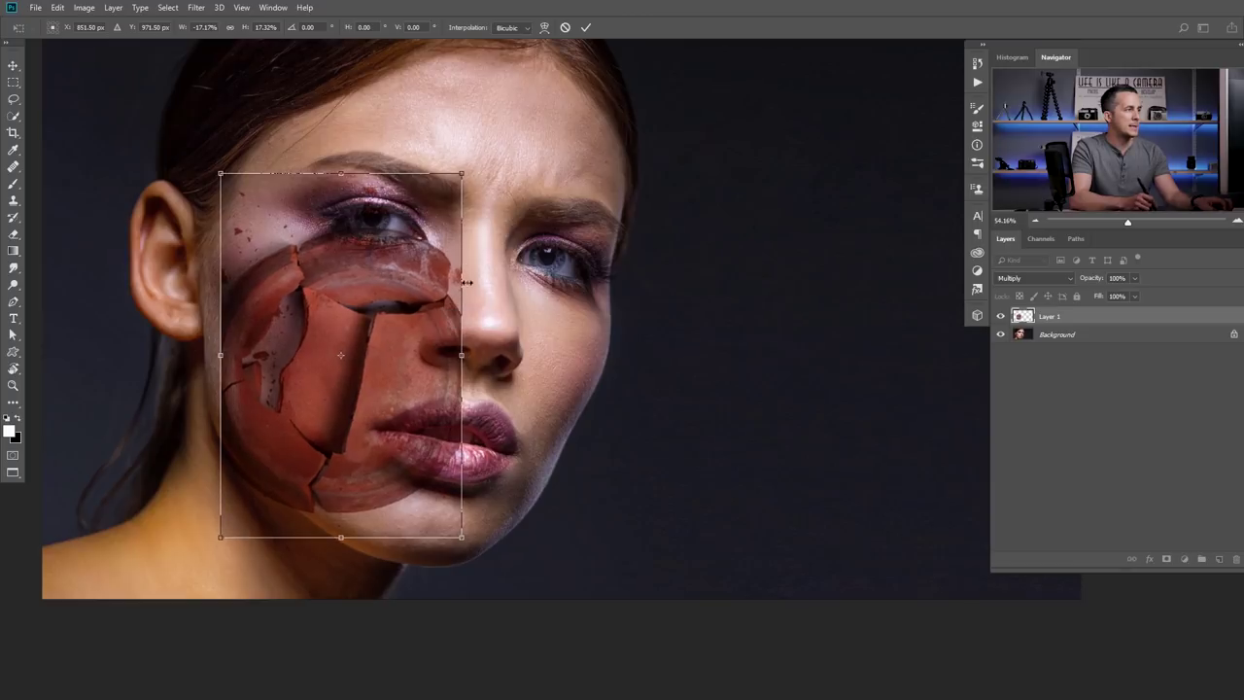
mouse_move(463, 178)
left_mouse_down()
mouse_move(456, 187)
mouse_move(477, 207)
mouse_move(467, 197)
left_mouse_up()
left_click_drag(444, 250, 397, 282)
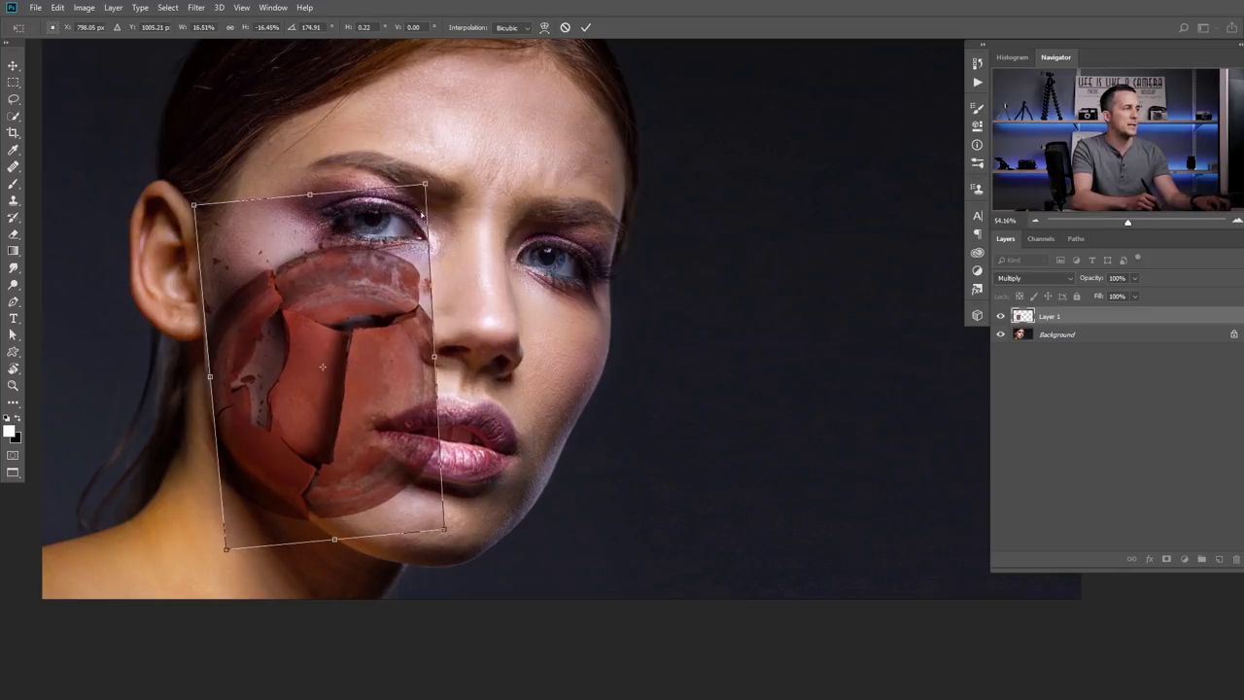
Warp the clay pot layer to follow the curve of the cheek and jaw, and apply the transformation
right_click(356, 299)
left_click(385, 381)
left_click_drag(389, 332, 385, 309)
left_click_drag(280, 302, 249, 289)
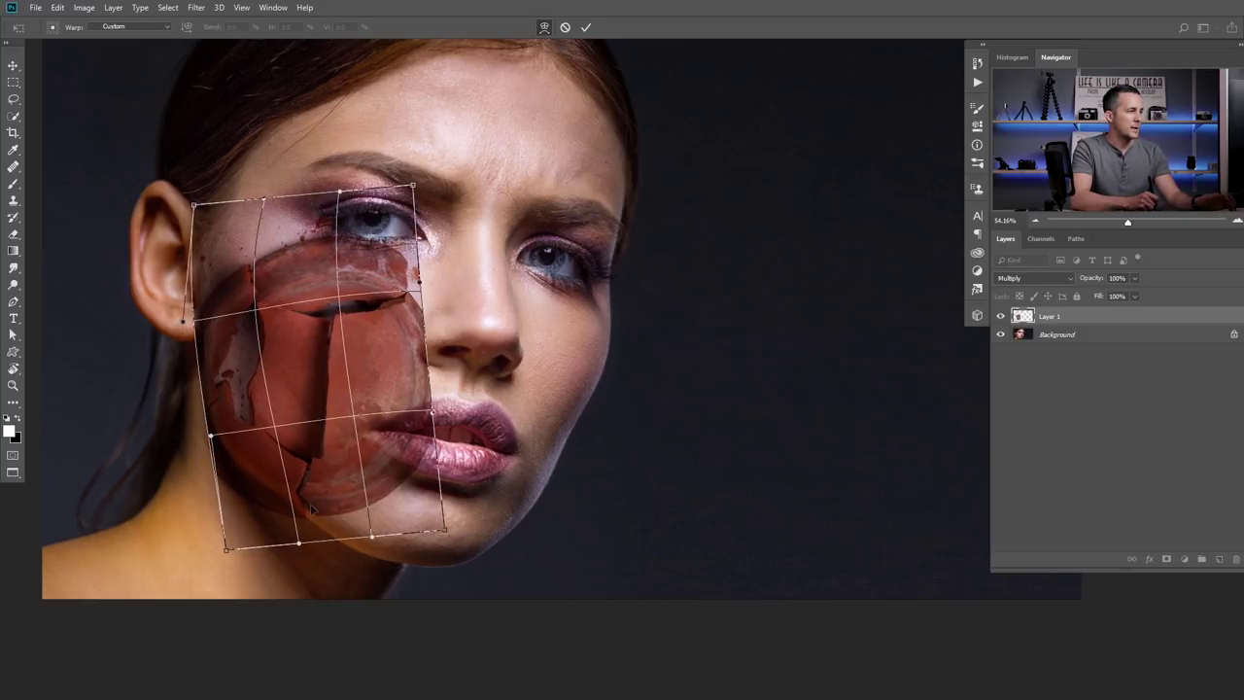
left_click_drag(312, 509, 315, 518)
left_click_drag(392, 336, 391, 341)
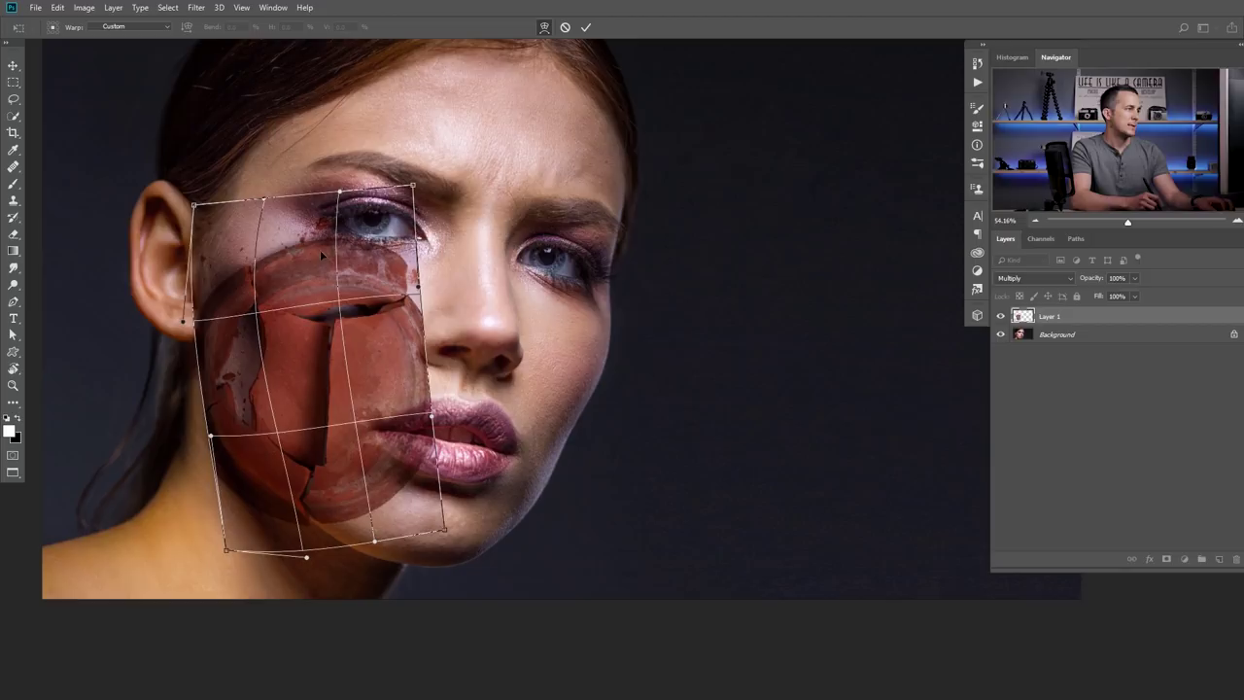
left_click(585, 29)
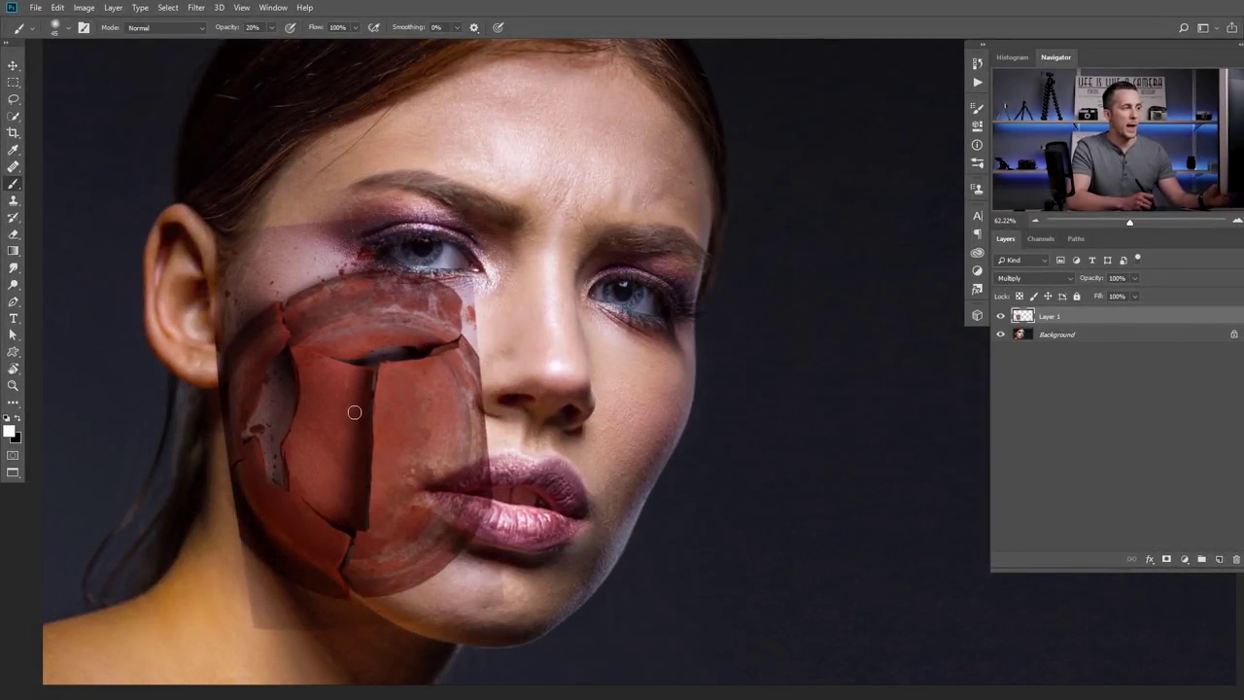
Add a Black & White adjustment layer above the clay pot layer and clip it to that layer
left_click(1185, 559)
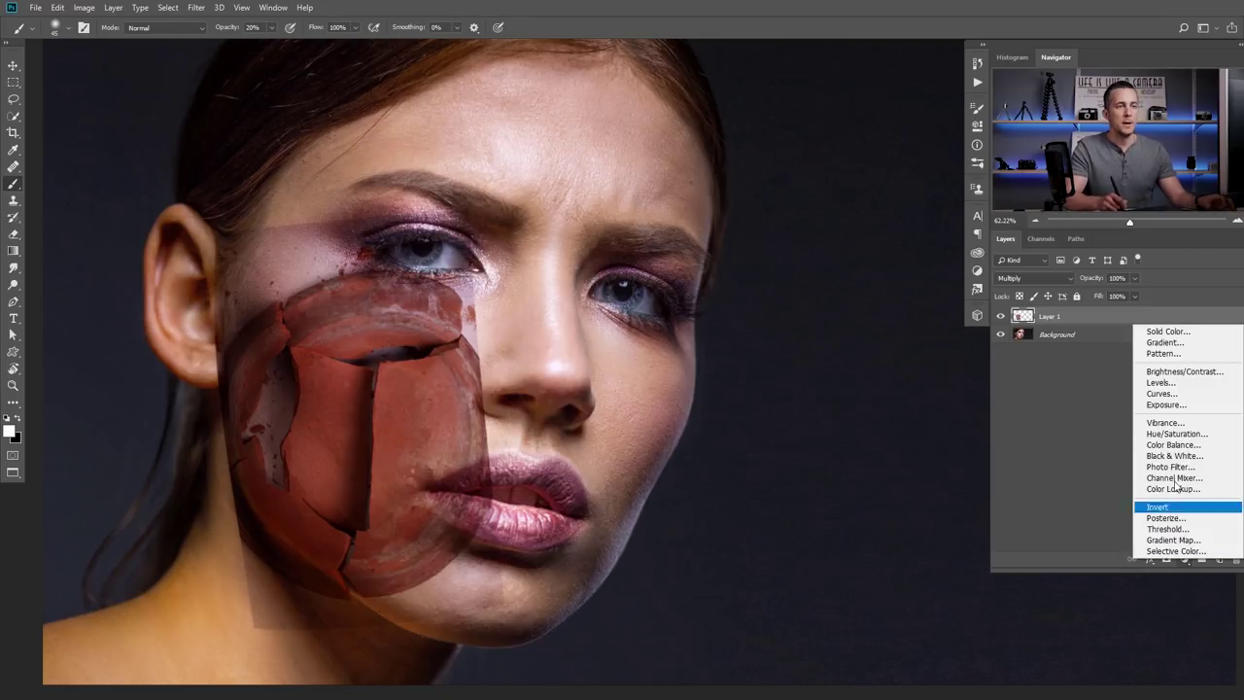
left_click(1176, 457)
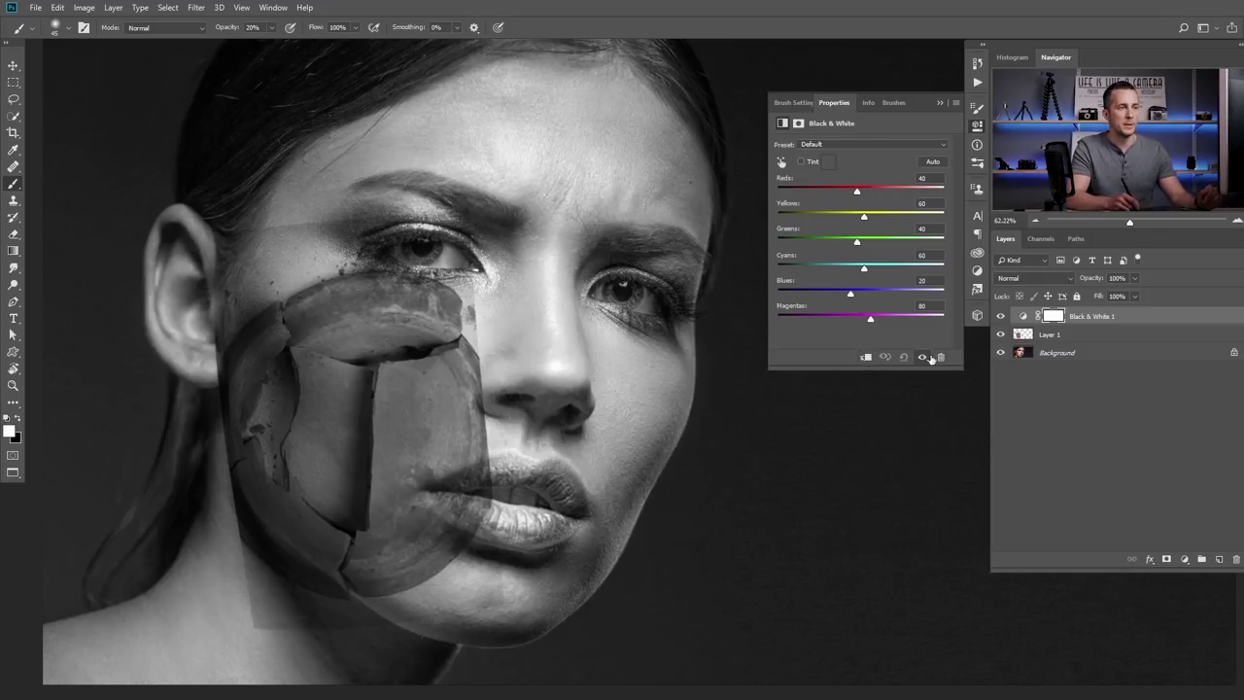
left_click(865, 358)
left_click(866, 358)
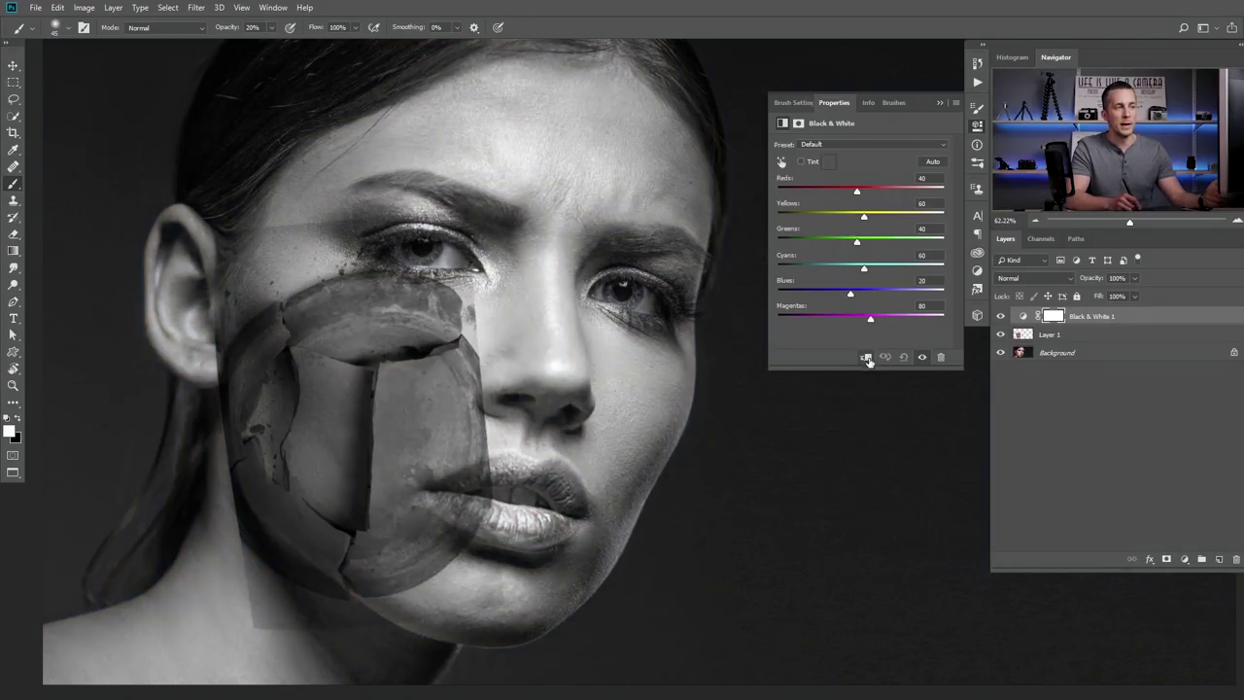
left_click(1022, 326, "alt")
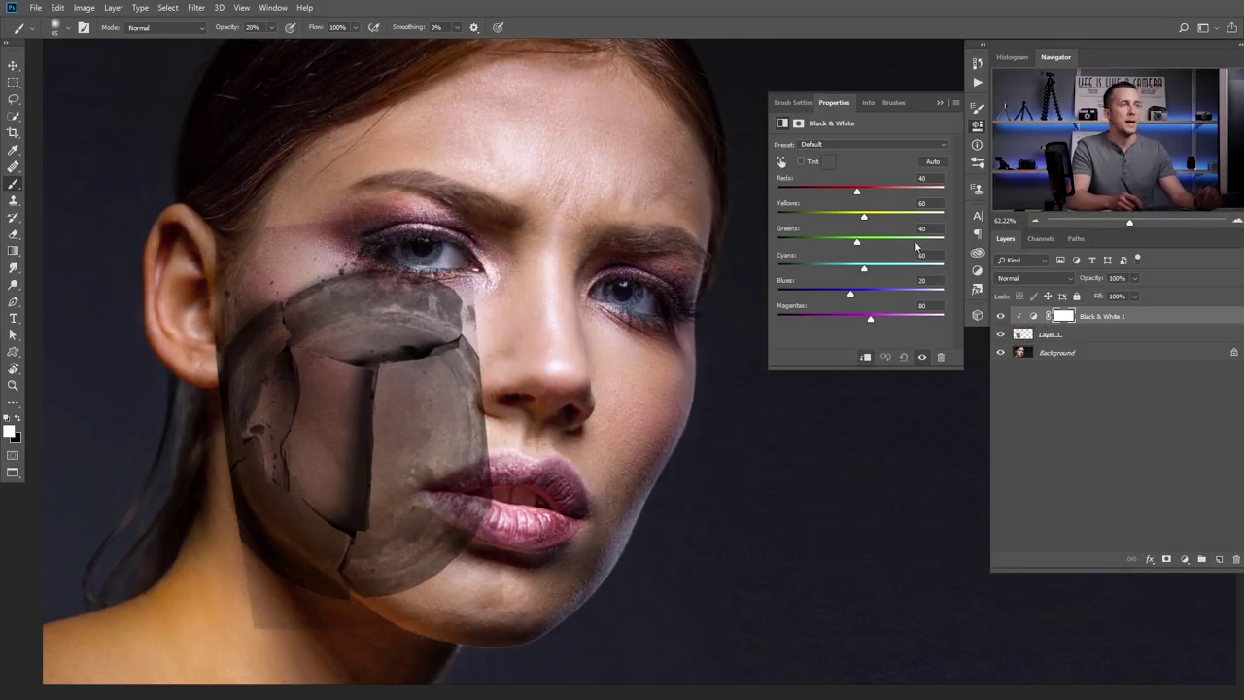
Try brighter tones in the Black & White adjustment, then settle on Reds 53 and Yellows 65
left_click_drag(855, 192, 896, 217)
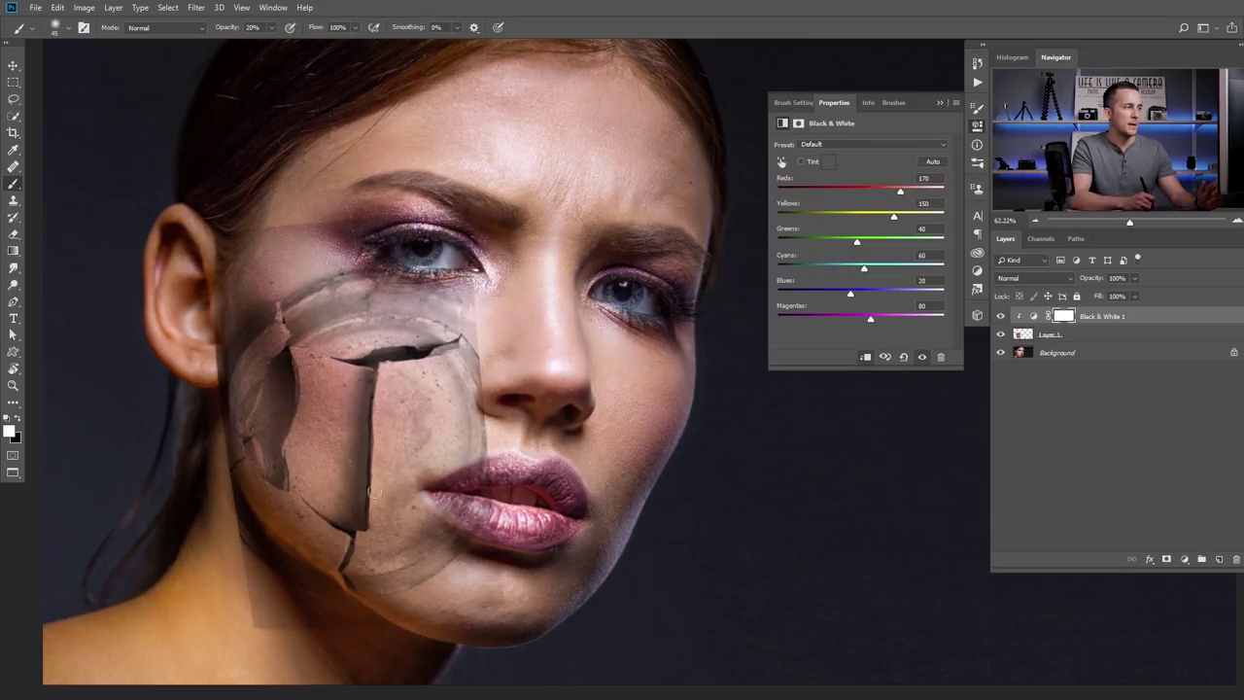
left_click_drag(894, 190, 865, 219)
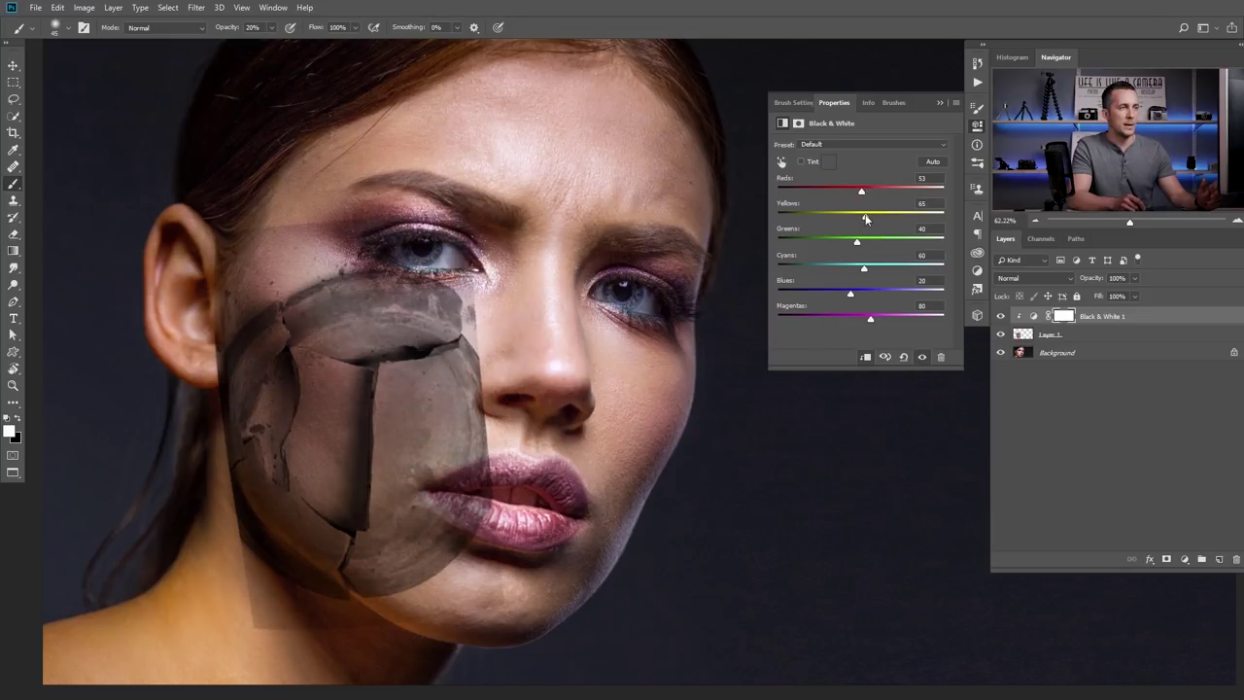
left_click(937, 102)
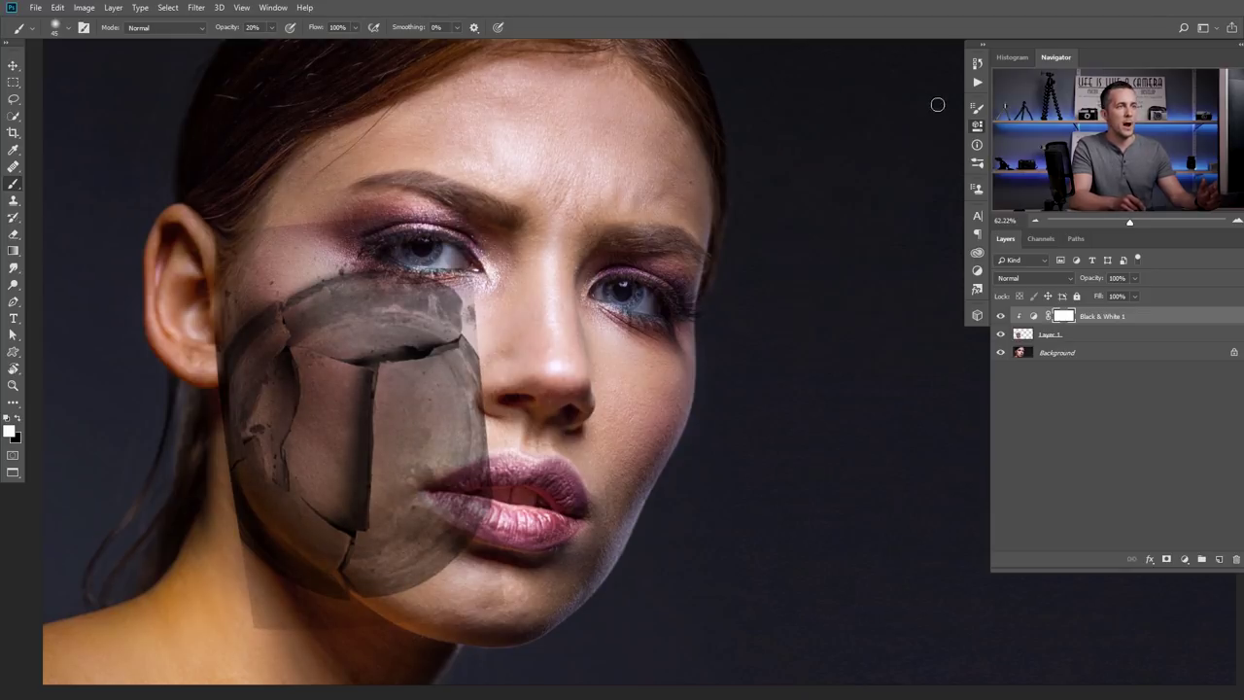
Add a Curves adjustment clipped to the clay pot layer and raise the RGB curve to input 79, output 181
left_click(1184, 559)
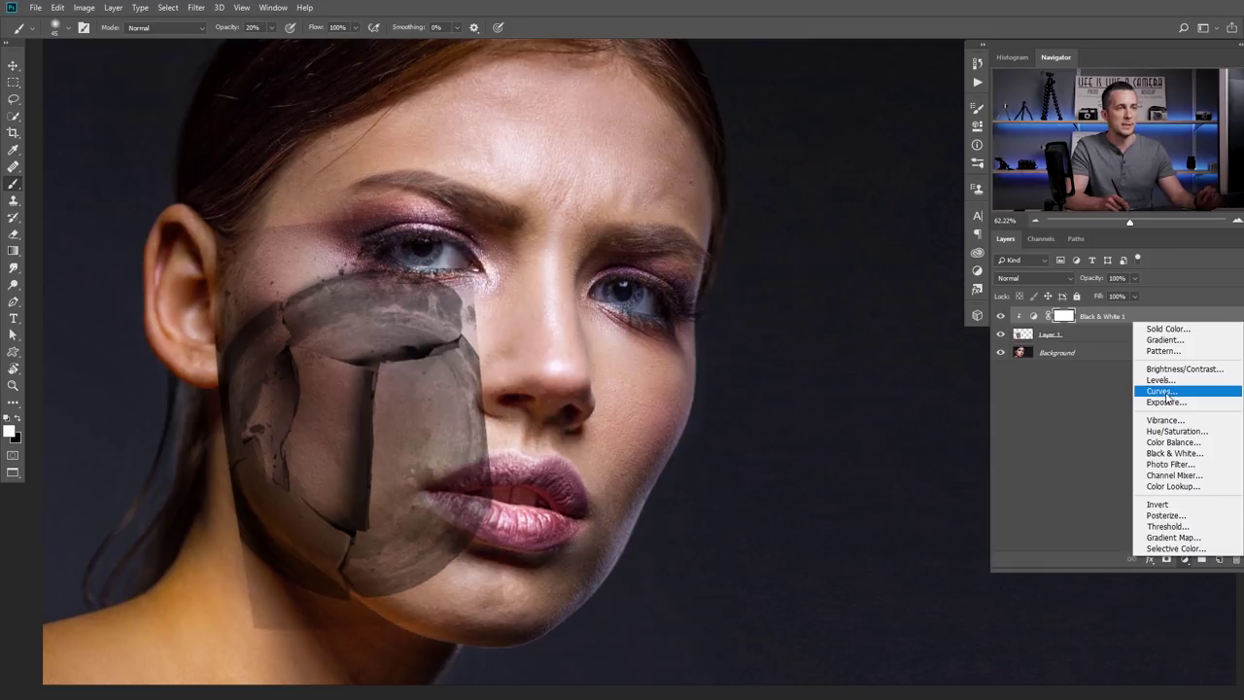
left_click(1163, 391)
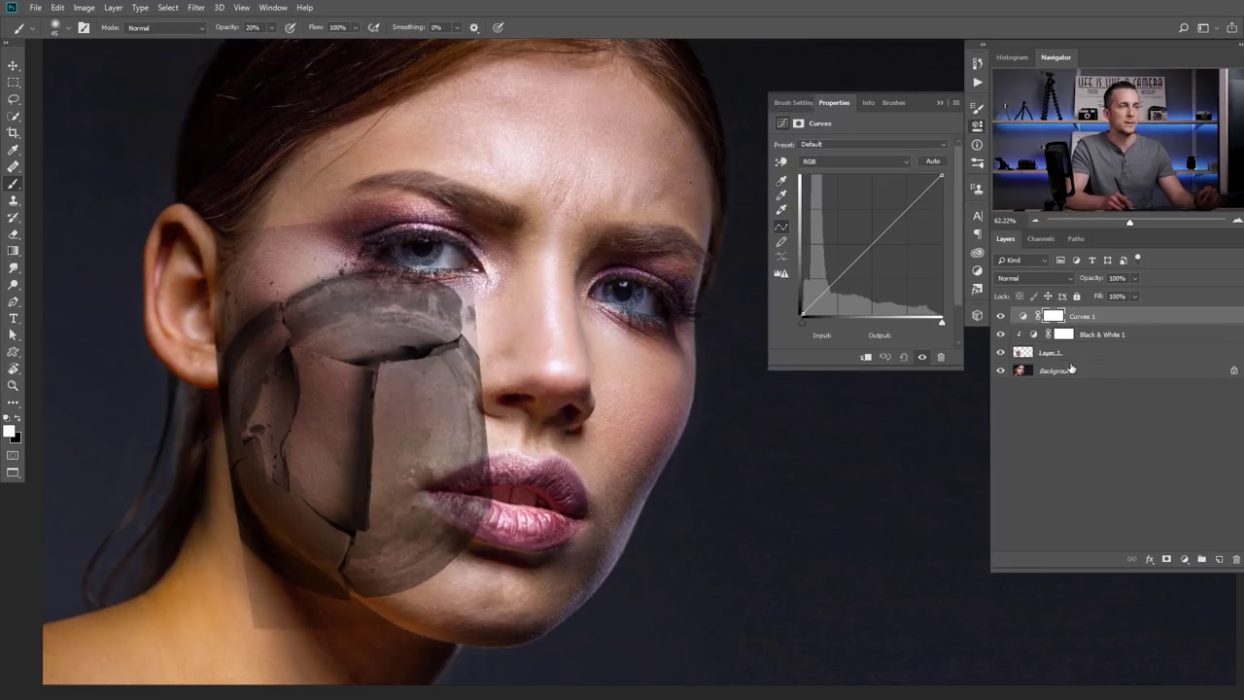
left_click(865, 356)
left_click_drag(868, 243, 846, 216)
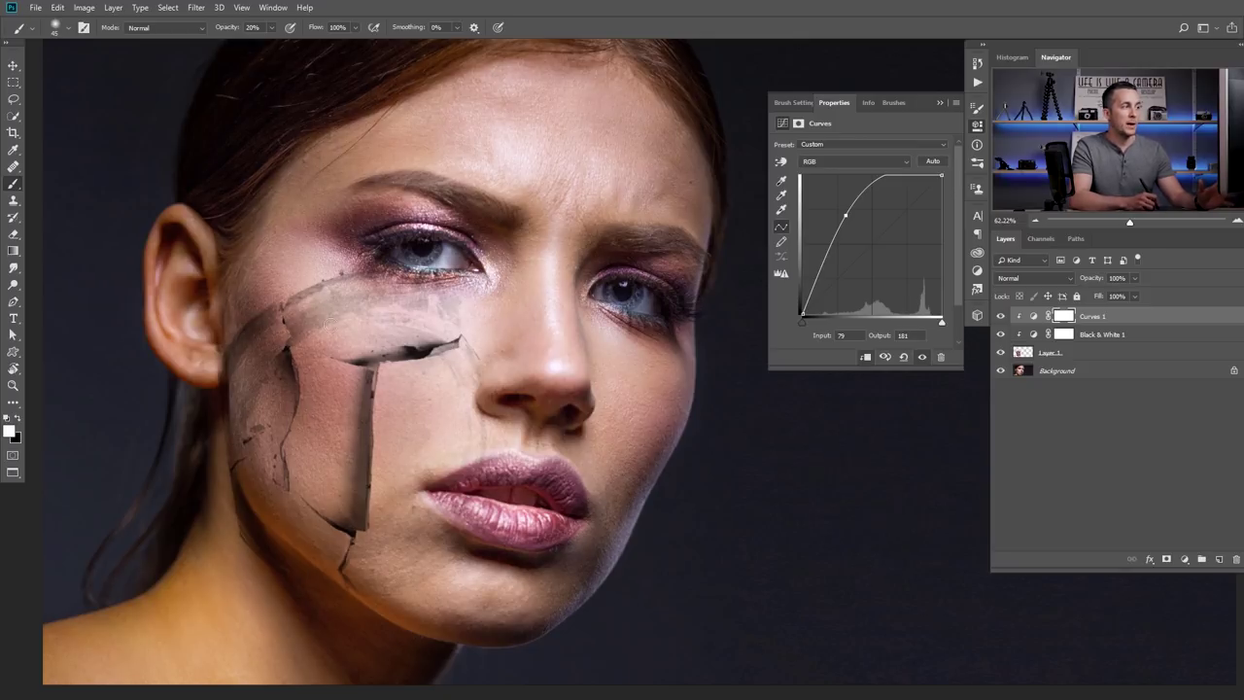
Add a Hue/Saturation adjustment layer above Curves 1 and clip it to the clay pot layer
left_click(1184, 561)
left_click(1163, 433)
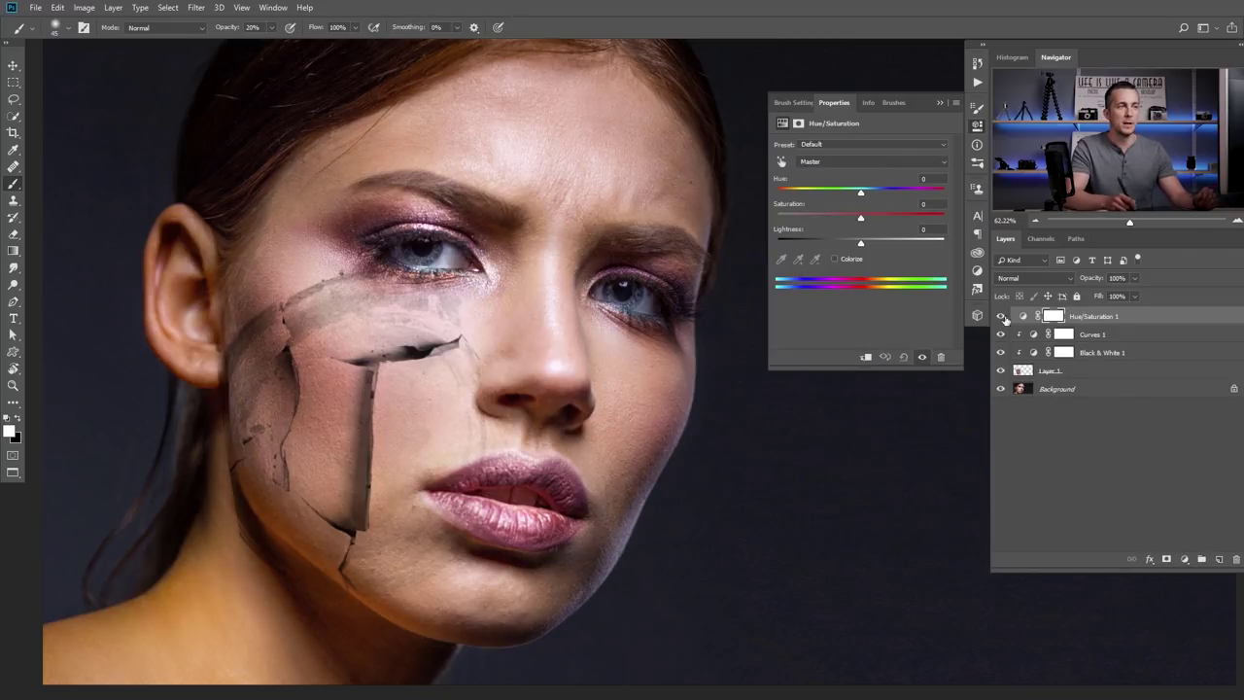
left_click(866, 359)
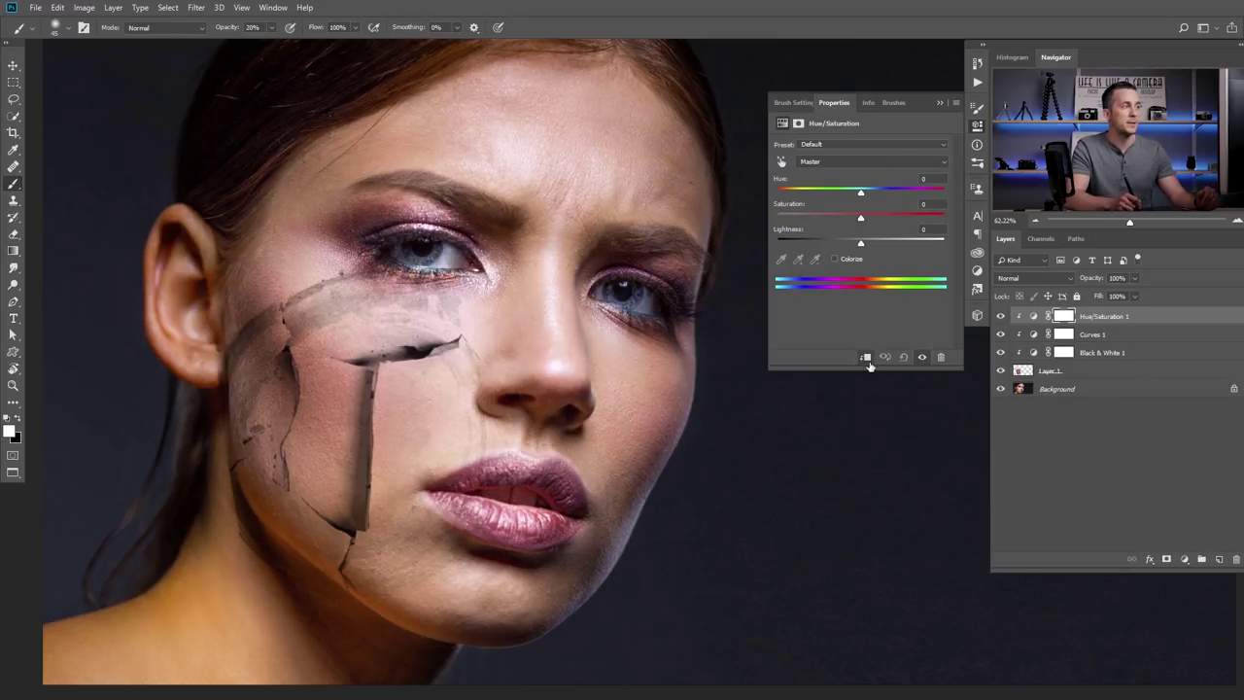
Colorize the clay pot texture in the Hue/Saturation adjustment with Hue 6 and Saturation 17
left_click(842, 256)
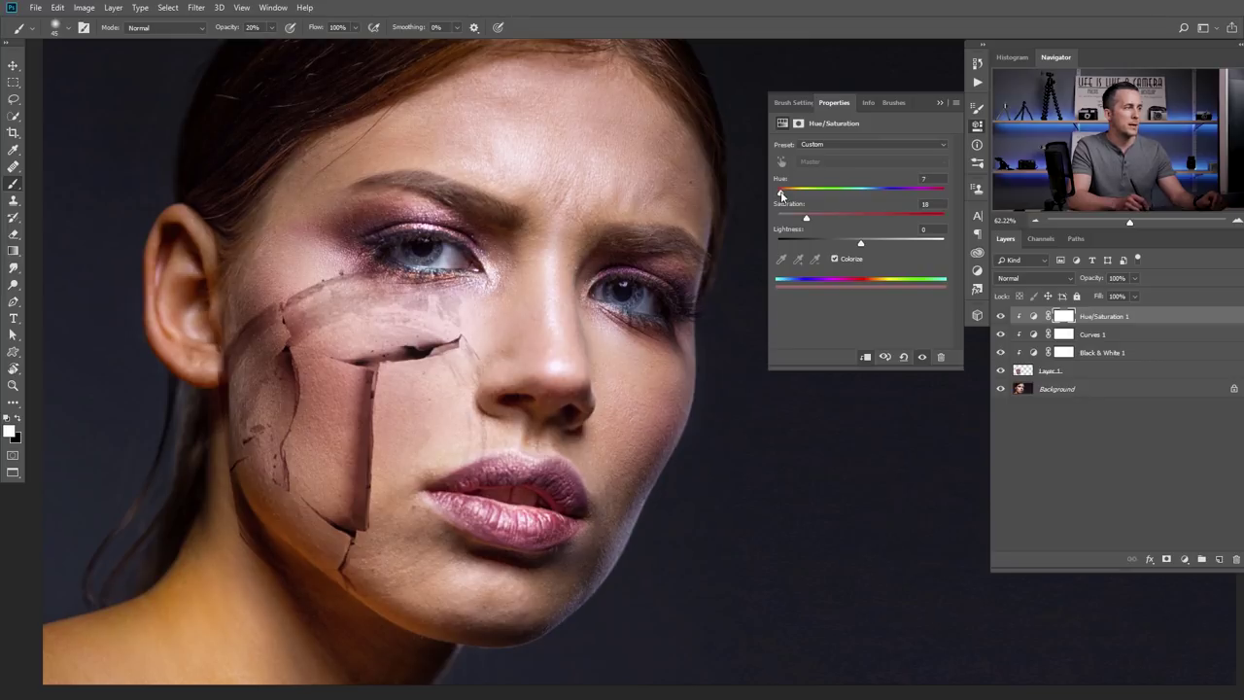
left_click_drag(782, 197, 781, 199)
left_click_drag(351, 398, 387, 403)
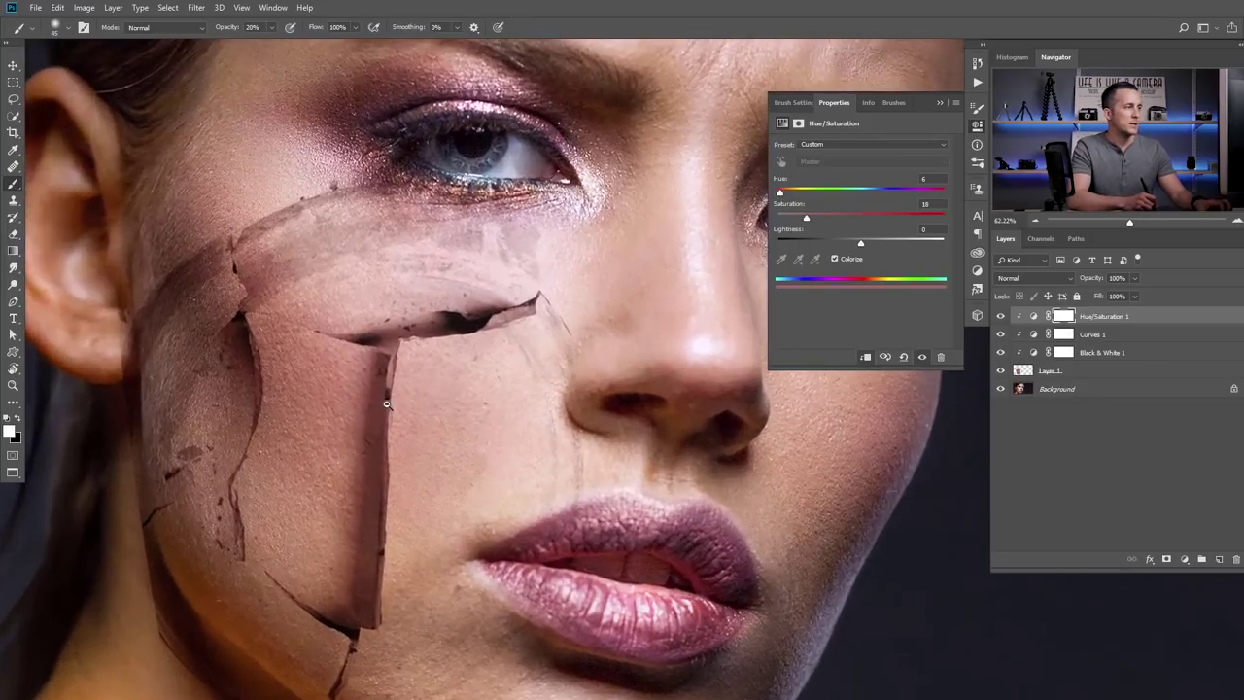
scroll(386, 403, "up", 2)
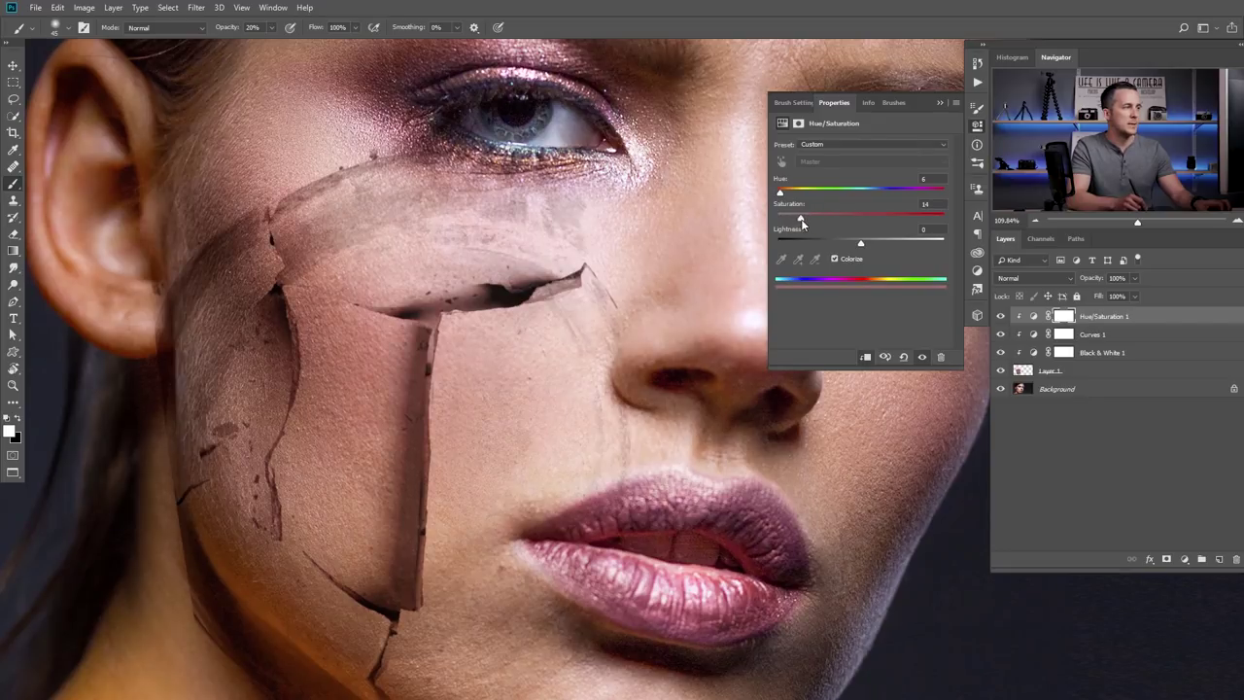
Toggle the Hue/Saturation layer's visibility to compare the cracks with and without the skin tint
left_click(1002, 317)
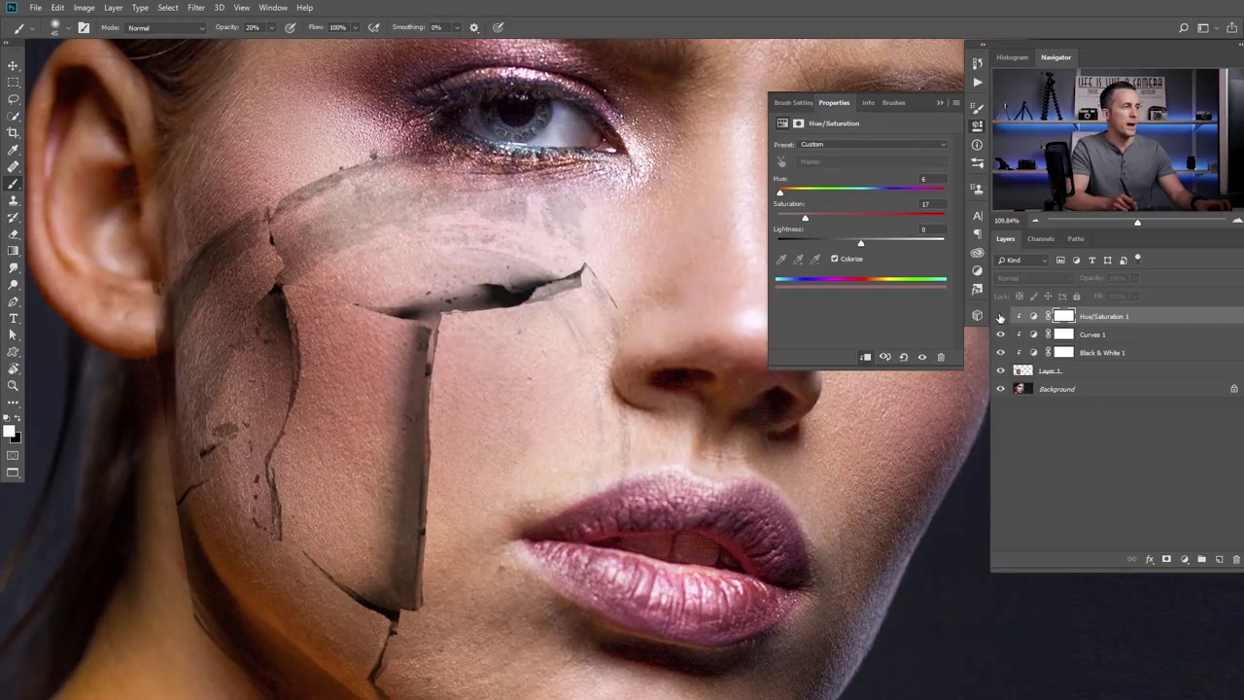
left_click(1001, 317)
left_click(1002, 317)
left_click(1001, 317)
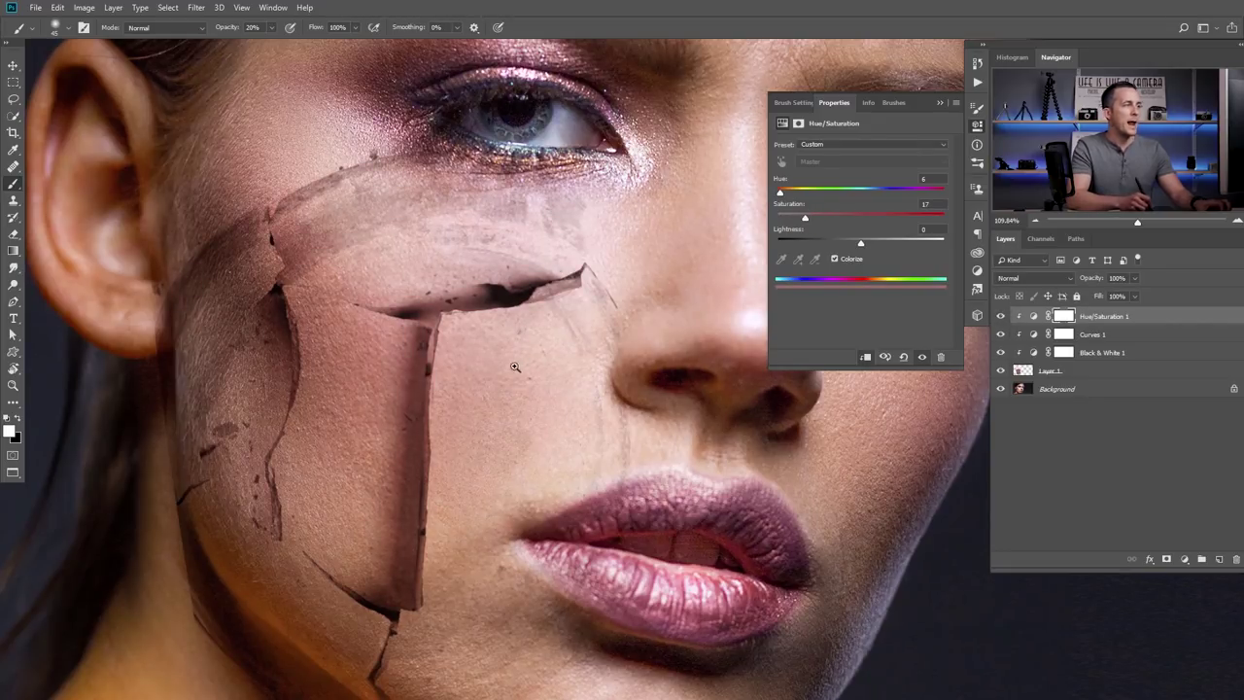
scroll(389, 262, "down", 2)
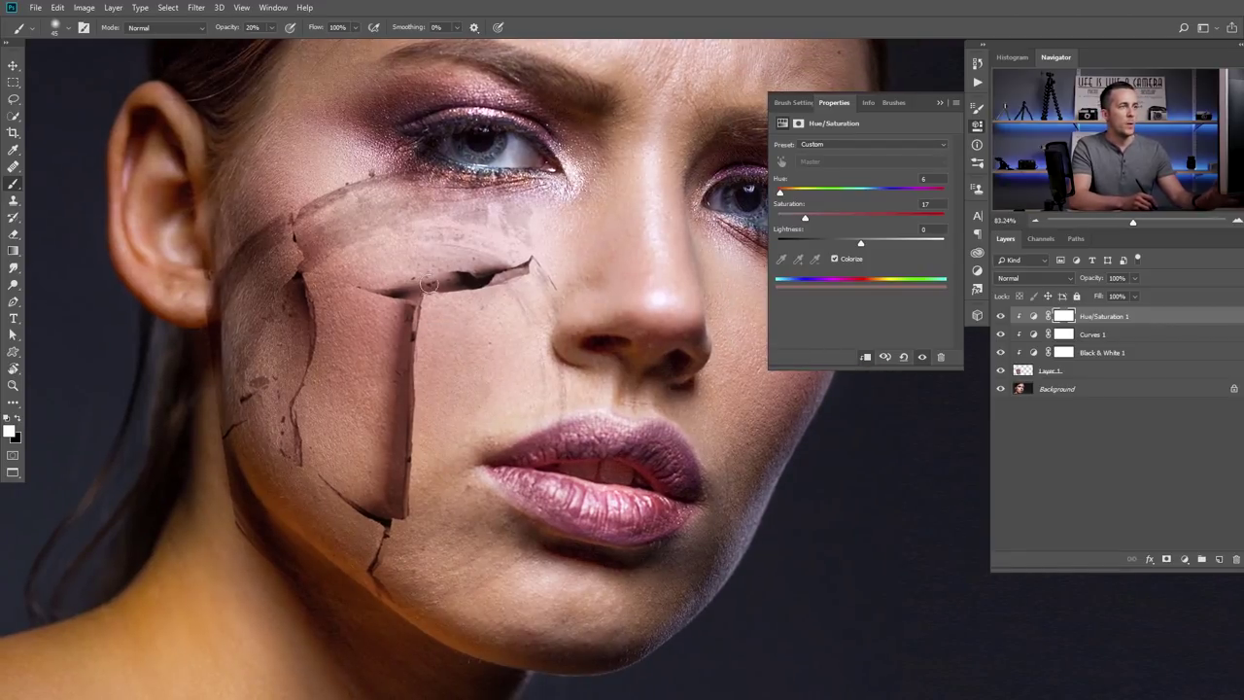
Rename the clay pot layer as Texture 01 and add a layer mask to it
left_click(939, 103)
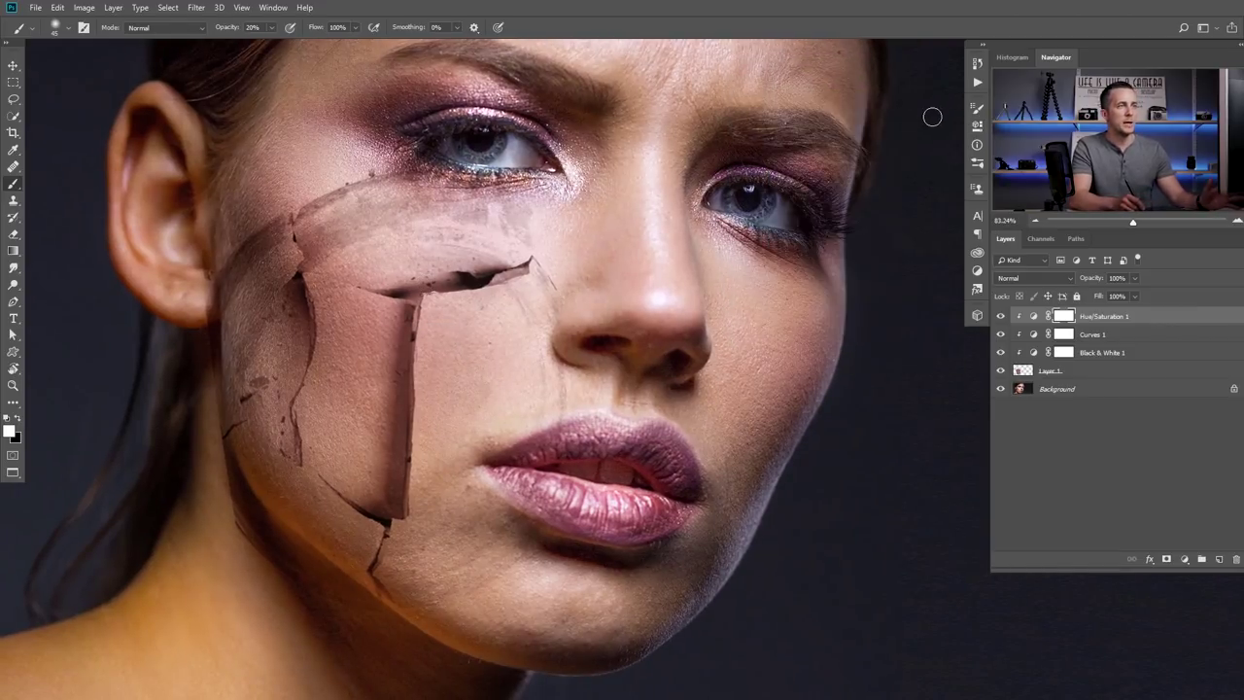
left_click(1027, 373)
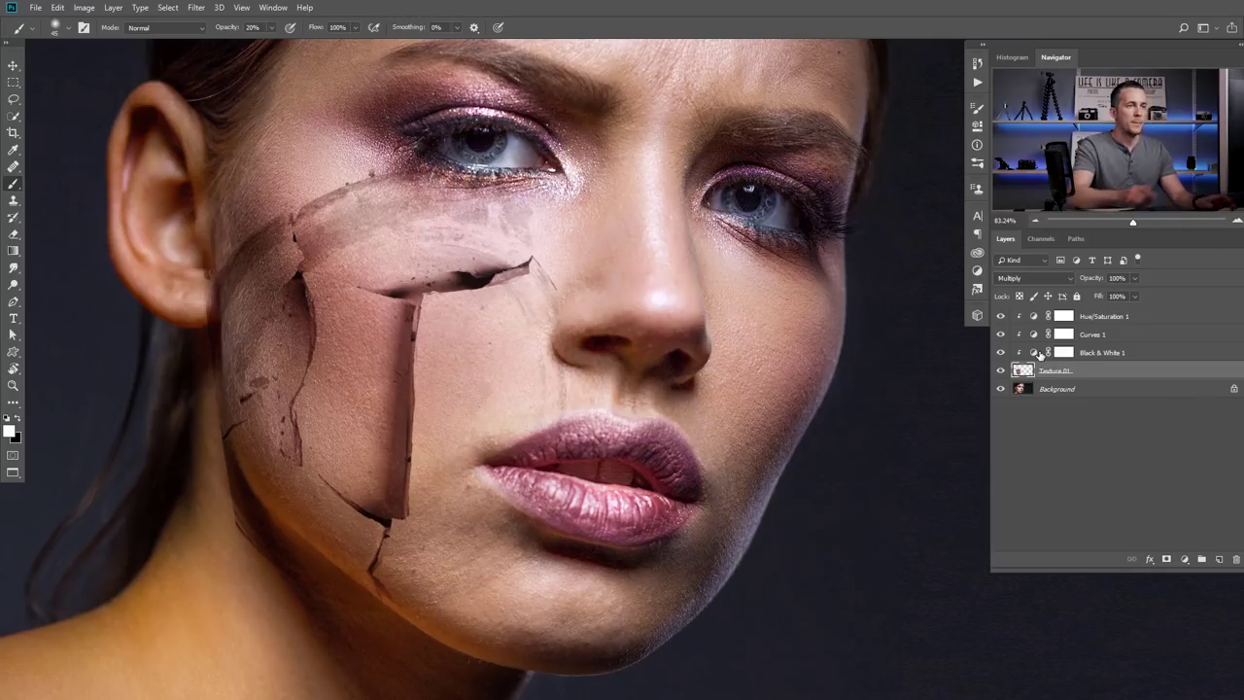
left_click(1168, 560)
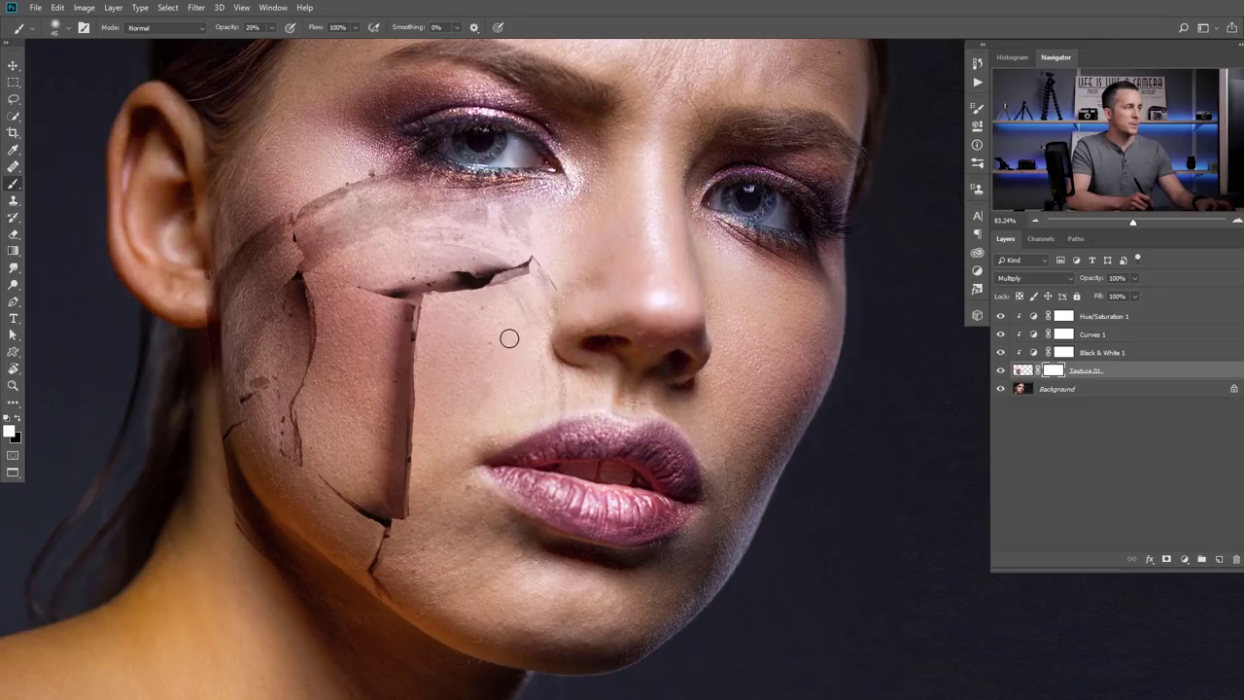
Mask out the texture beside the nose and mouth with a black 125 px brush at 100% opacity
right_click(432, 266)
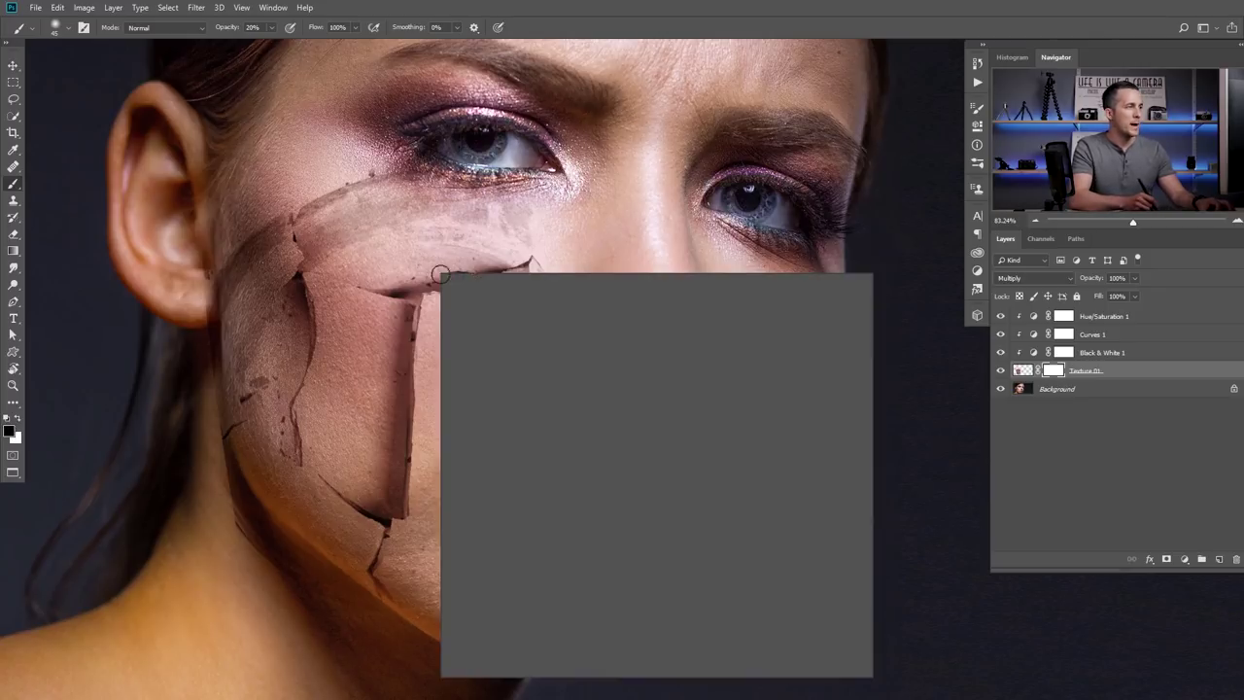
left_click(411, 573)
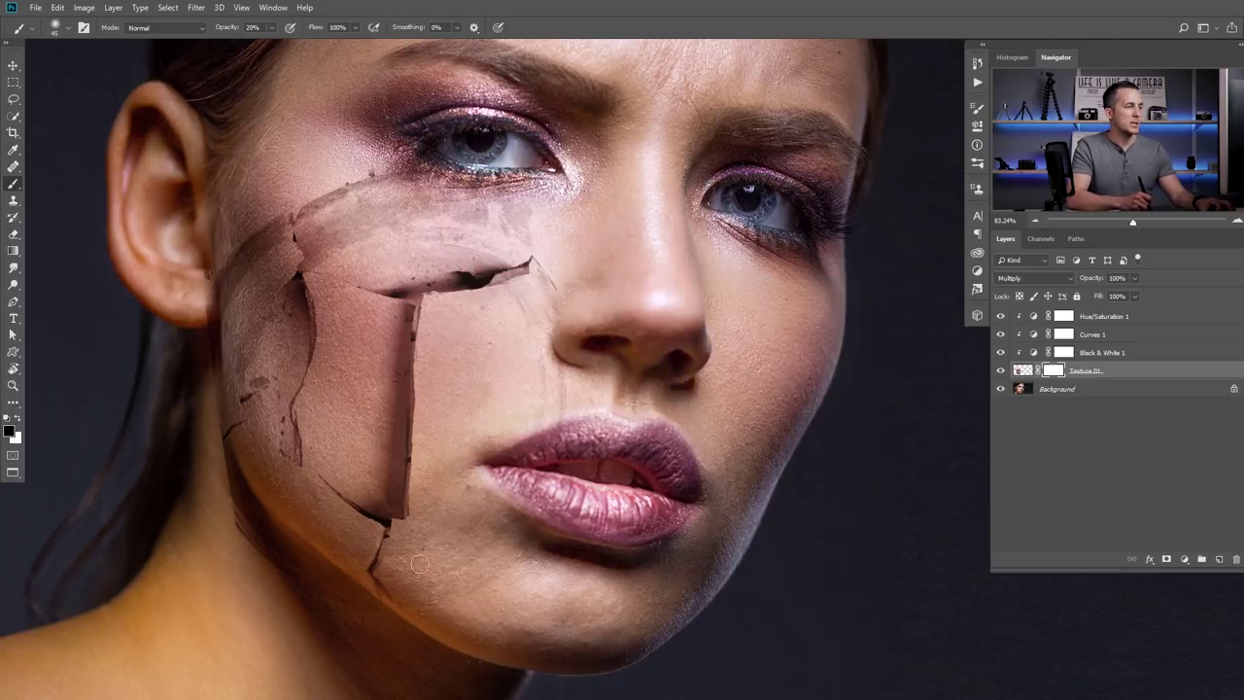
key("bracketright")
key("bracketright")
key("bracketright")
key("bracketright")
key("bracketright")
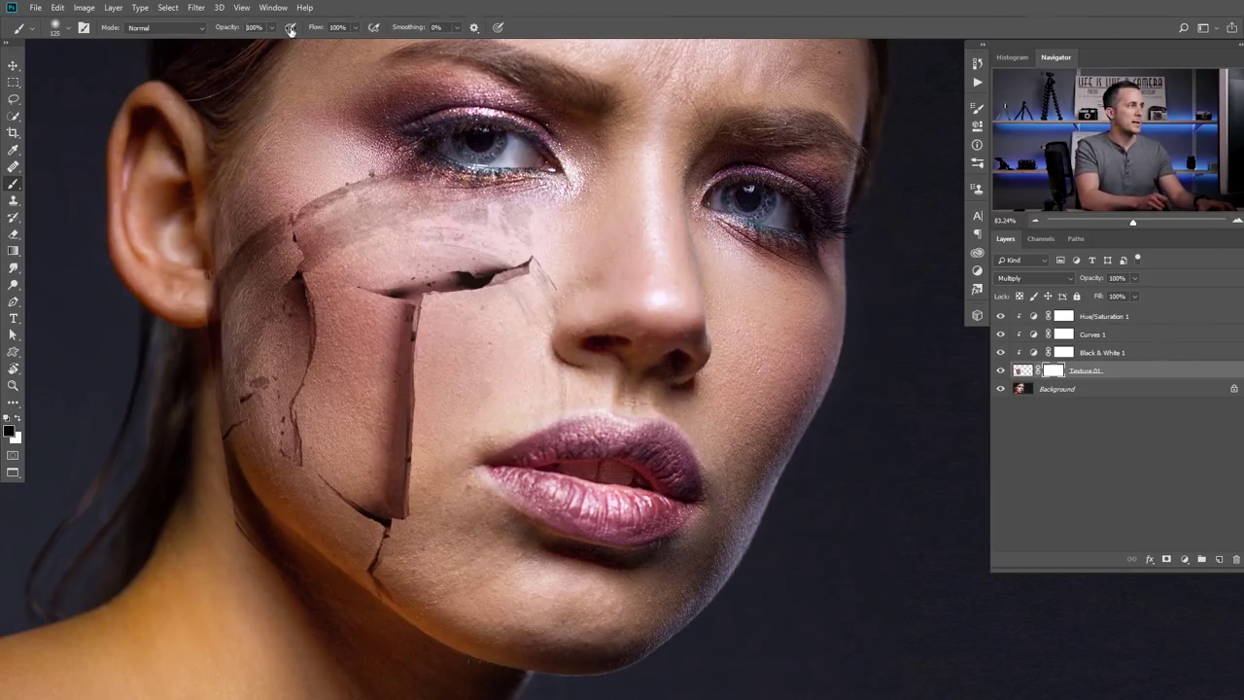
left_click_drag(570, 394, 548, 412)
mouse_move(567, 319)
left_mouse_down()
mouse_move(542, 336)
mouse_move(555, 326)
left_mouse_up()
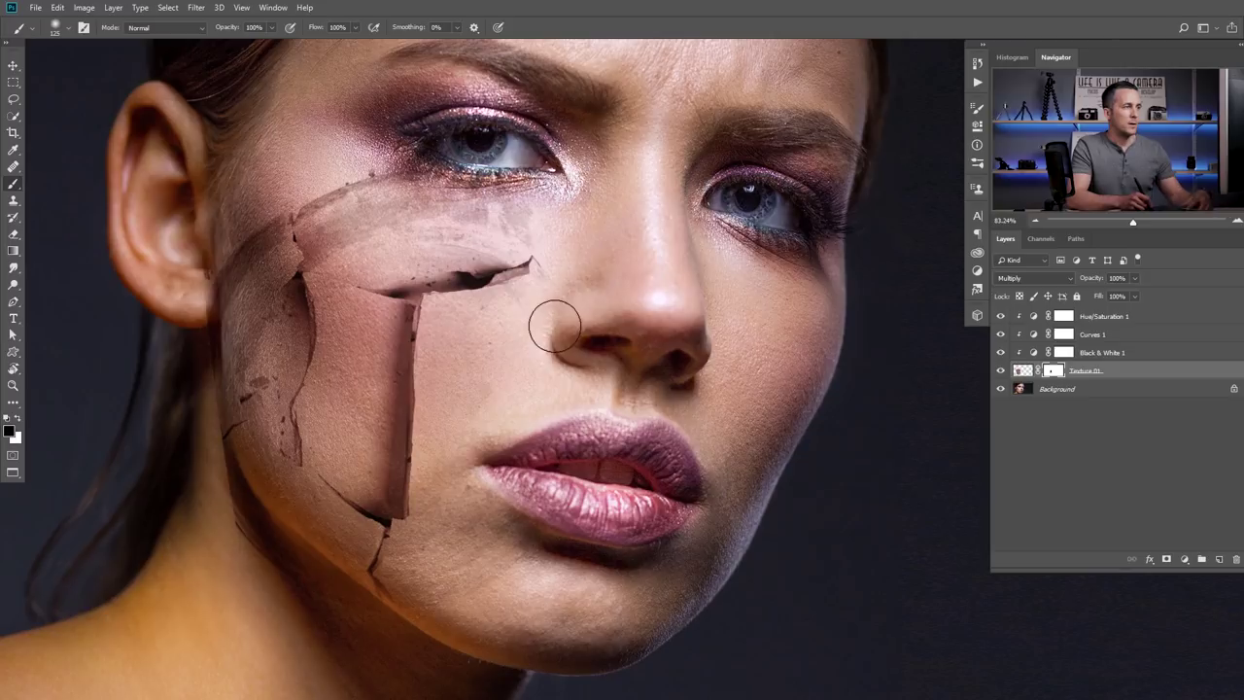
Mask out the excess texture on the inner cheek, chin, neck and outer jaw with a black 90 px brush
key("bracketleft")
key("bracketleft")
key("bracketleft")
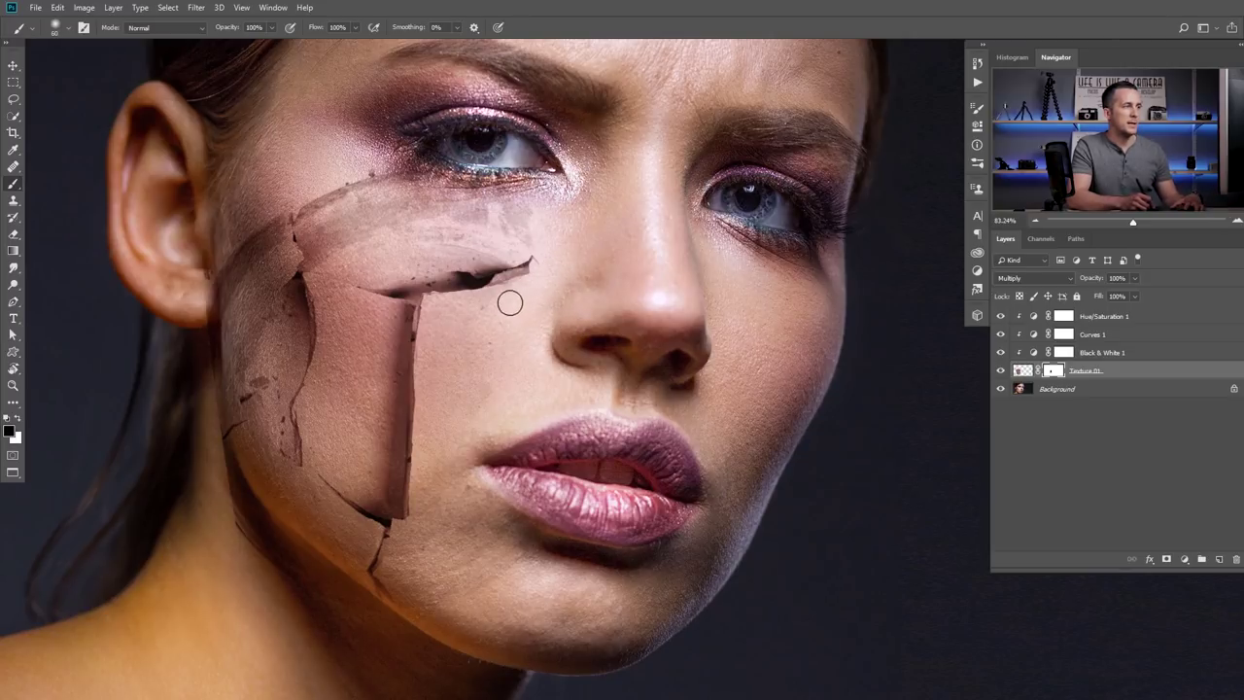
key("bracketright")
key("bracketright")
key("bracketright")
left_click_drag(486, 497, 489, 364)
mouse_move(451, 591)
left_mouse_down()
mouse_move(500, 545)
mouse_move(512, 557)
left_mouse_up()
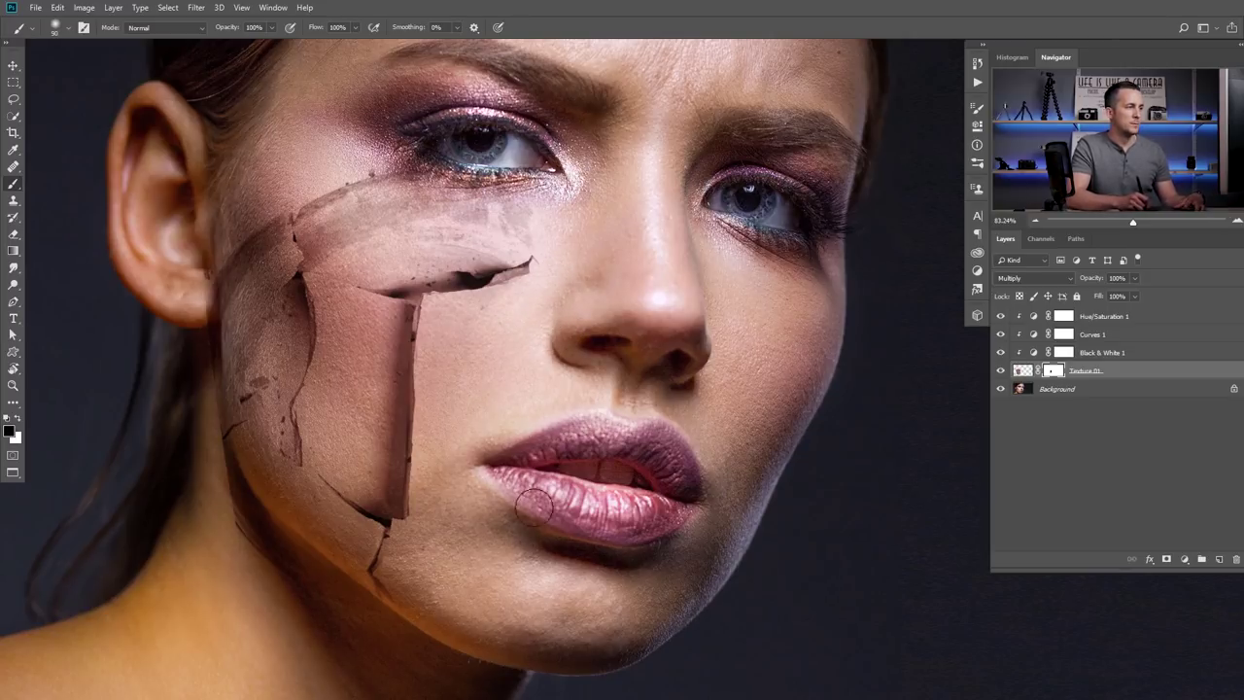
left_click_drag(470, 491, 431, 578)
mouse_move(277, 570)
left_mouse_down()
mouse_move(245, 560)
mouse_move(219, 499)
left_mouse_up()
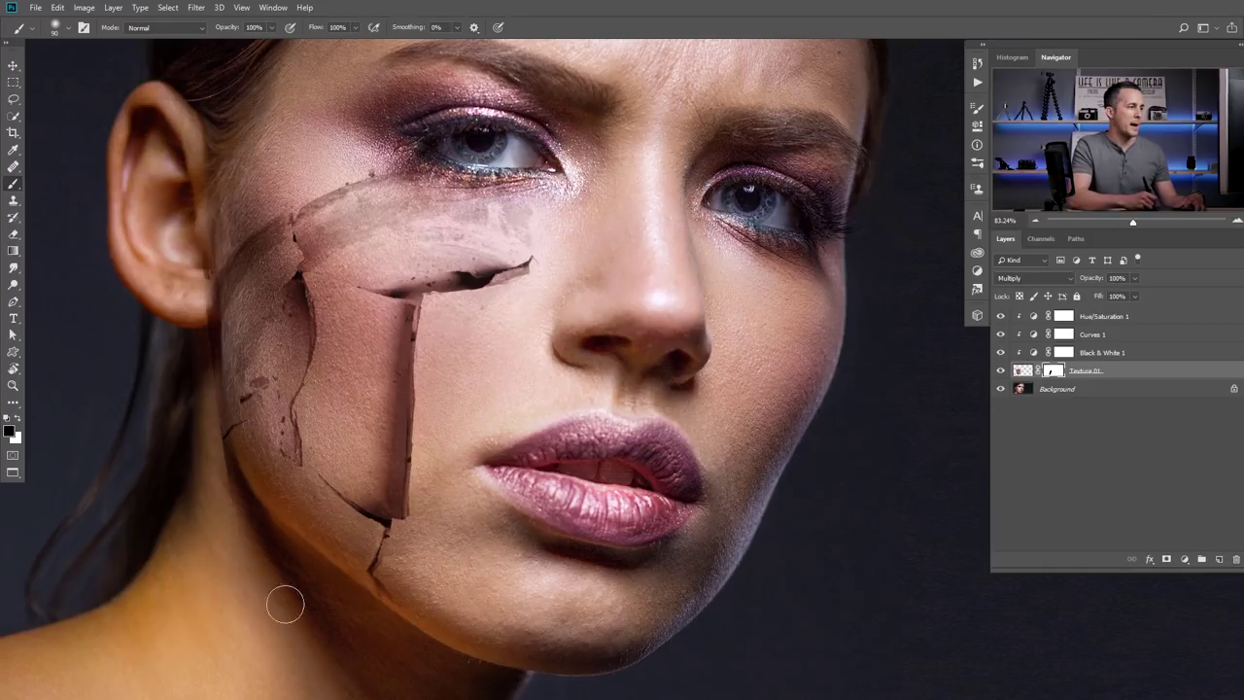
mouse_move(285, 605)
left_mouse_down()
mouse_move(239, 522)
mouse_move(203, 403)
mouse_move(214, 291)
mouse_move(262, 338)
left_mouse_up()
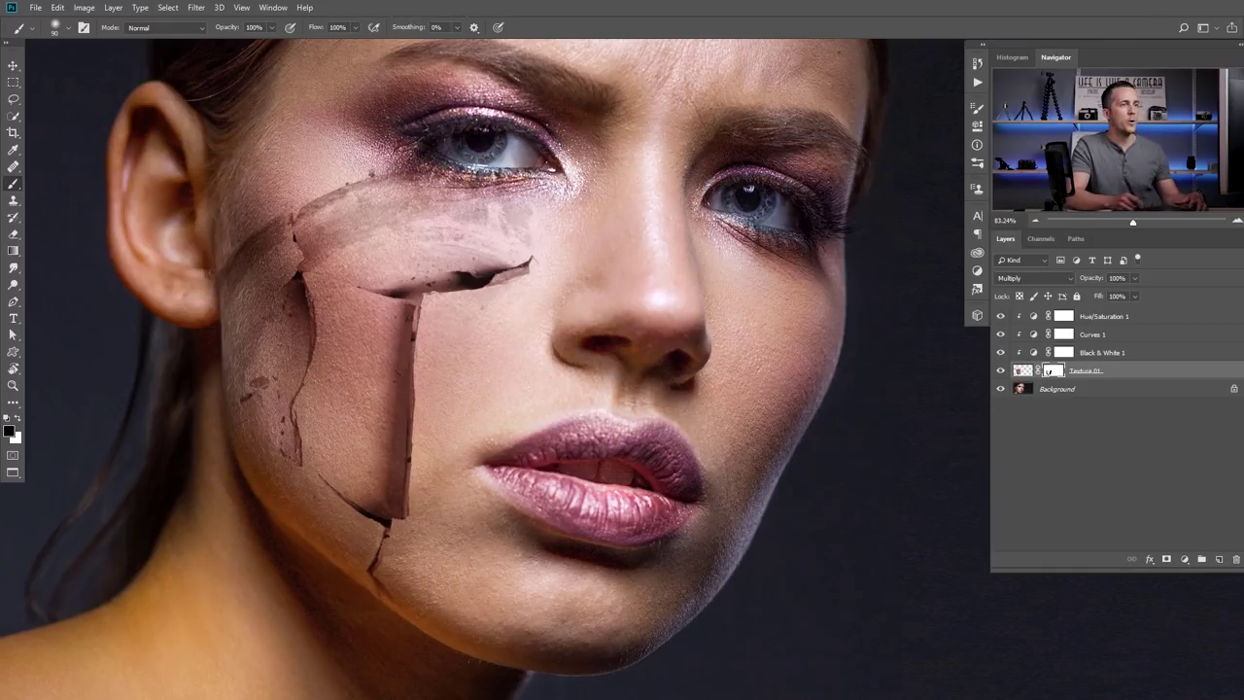
Hide Curves 1 to expose leftover texture, and mask it out on the neck, chin, temple, under-eye area and jaw edge
left_click(1001, 334)
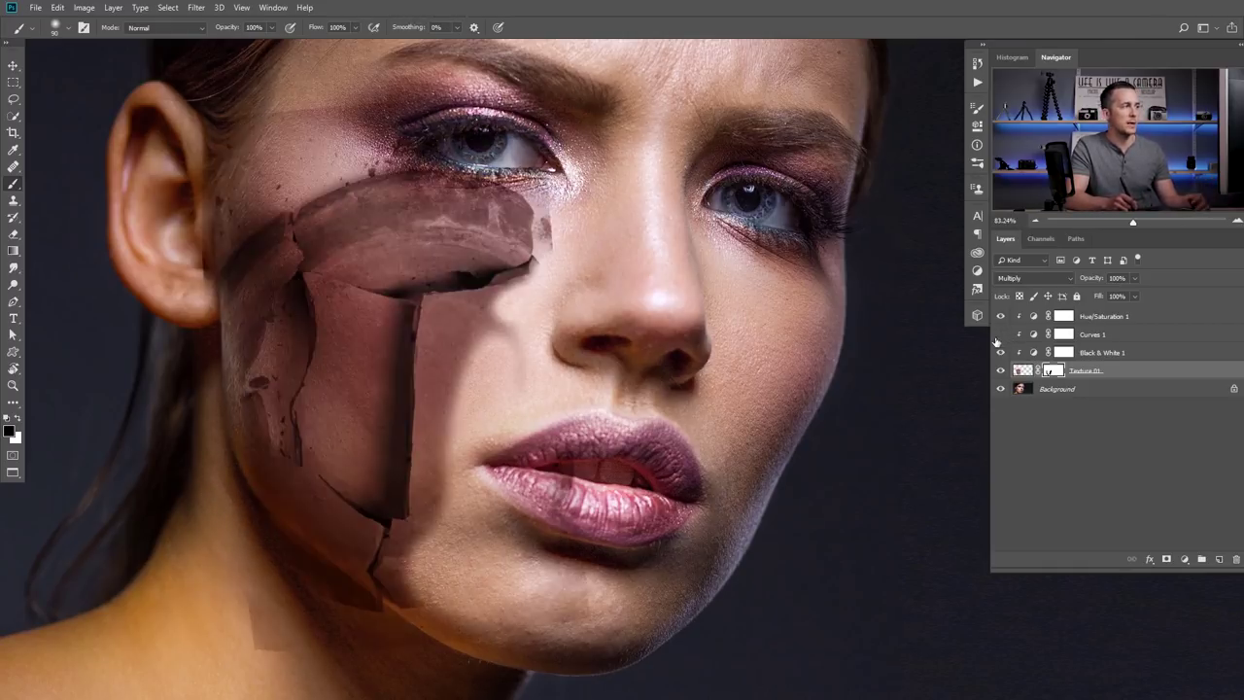
mouse_move(222, 637)
left_mouse_down()
mouse_move(281, 649)
mouse_move(282, 614)
left_mouse_up()
left_click_drag(554, 614, 612, 579)
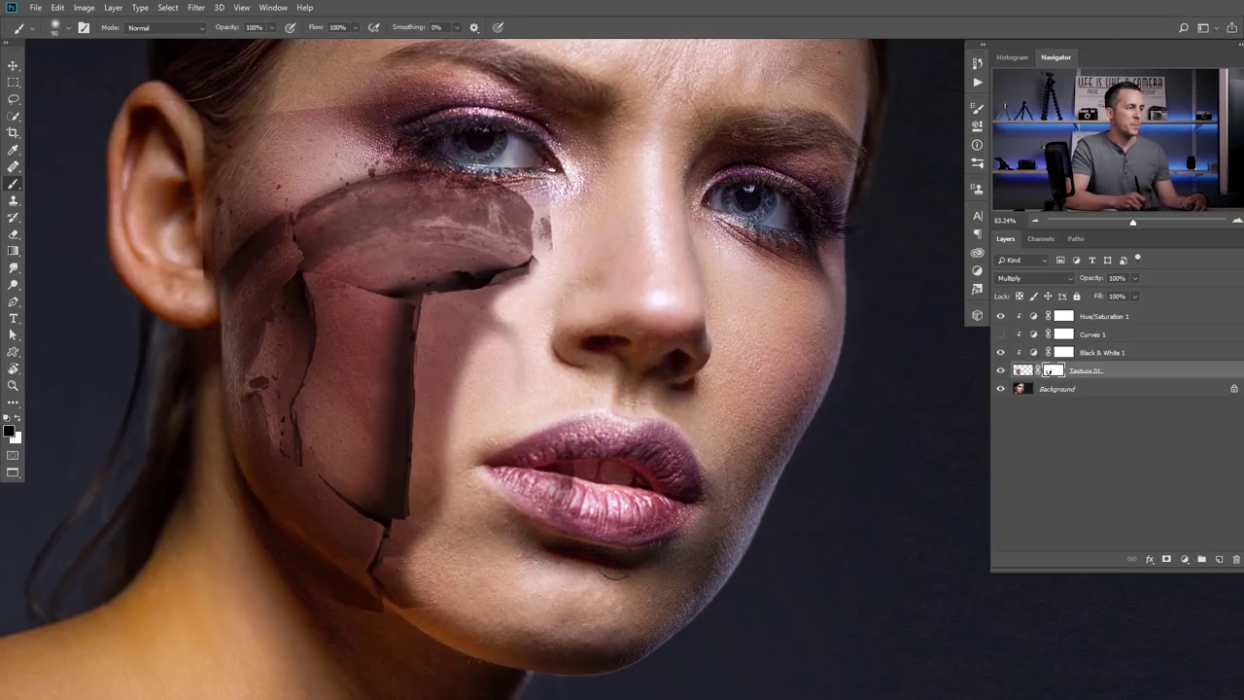
mouse_move(571, 231)
left_mouse_down()
mouse_move(440, 192)
mouse_move(552, 199)
mouse_move(476, 97)
mouse_move(304, 116)
mouse_move(249, 129)
mouse_move(199, 233)
mouse_move(240, 215)
mouse_move(231, 273)
mouse_move(288, 217)
mouse_move(399, 161)
mouse_move(255, 161)
left_mouse_up()
mouse_move(215, 220)
left_mouse_down()
mouse_move(374, 192)
mouse_move(356, 199)
mouse_move(488, 202)
mouse_move(485, 220)
mouse_move(557, 231)
mouse_move(328, 231)
mouse_move(414, 245)
mouse_move(505, 236)
mouse_move(417, 248)
mouse_move(333, 230)
mouse_move(428, 237)
left_mouse_up()
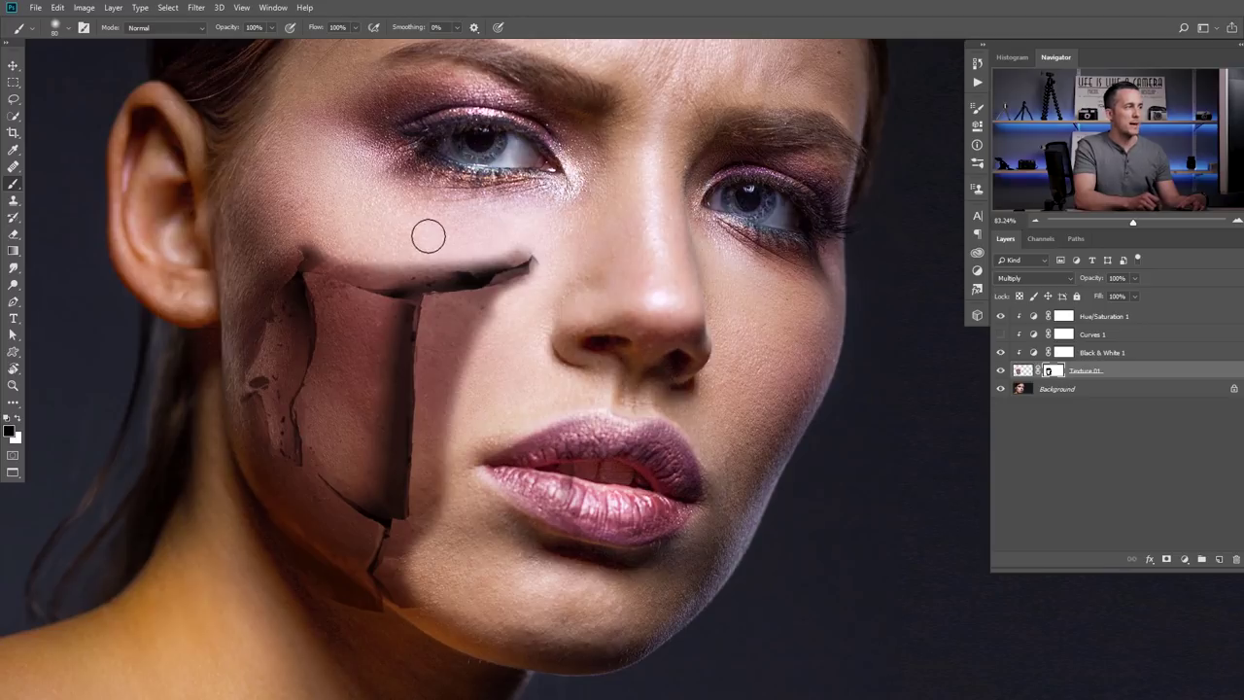
left_click_drag(243, 283, 213, 396)
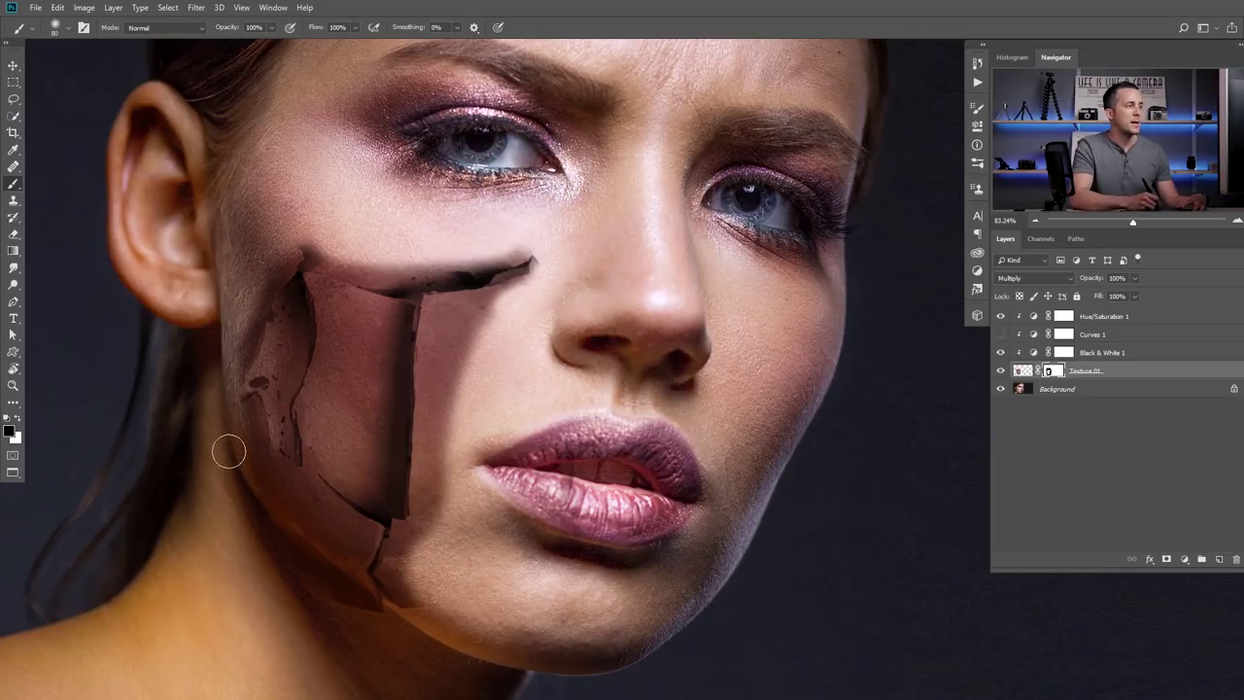
mouse_move(229, 452)
left_mouse_down()
mouse_move(317, 616)
mouse_move(357, 615)
left_mouse_up()
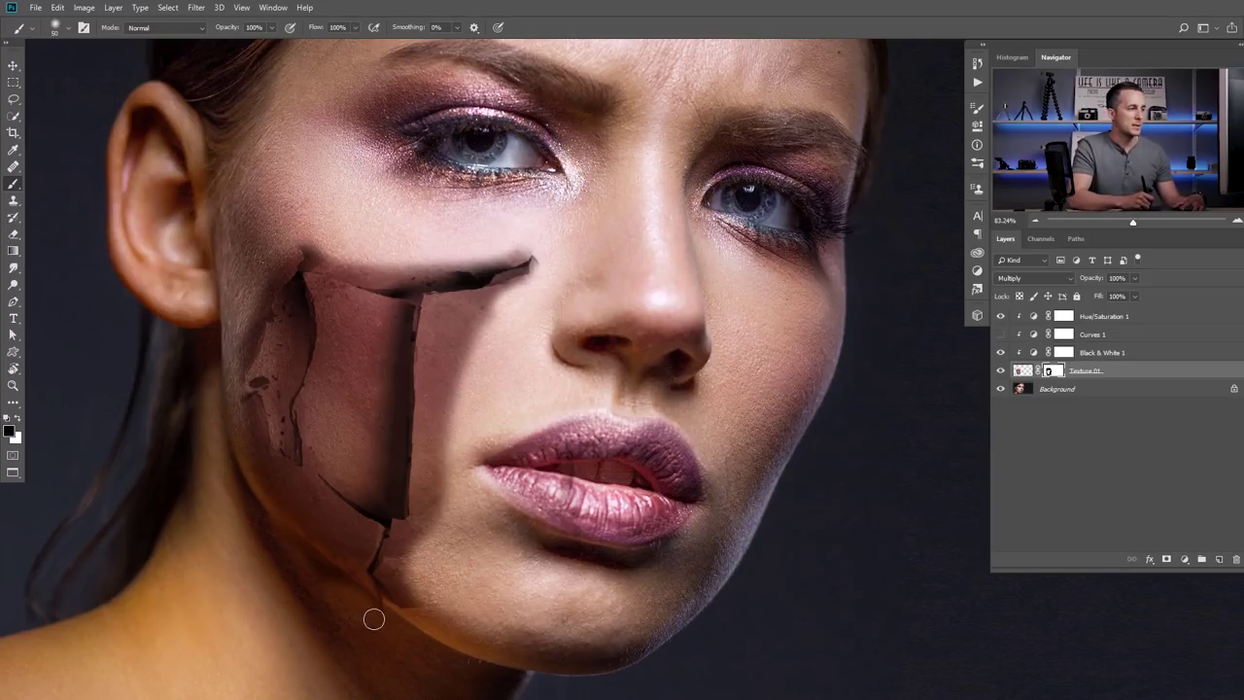
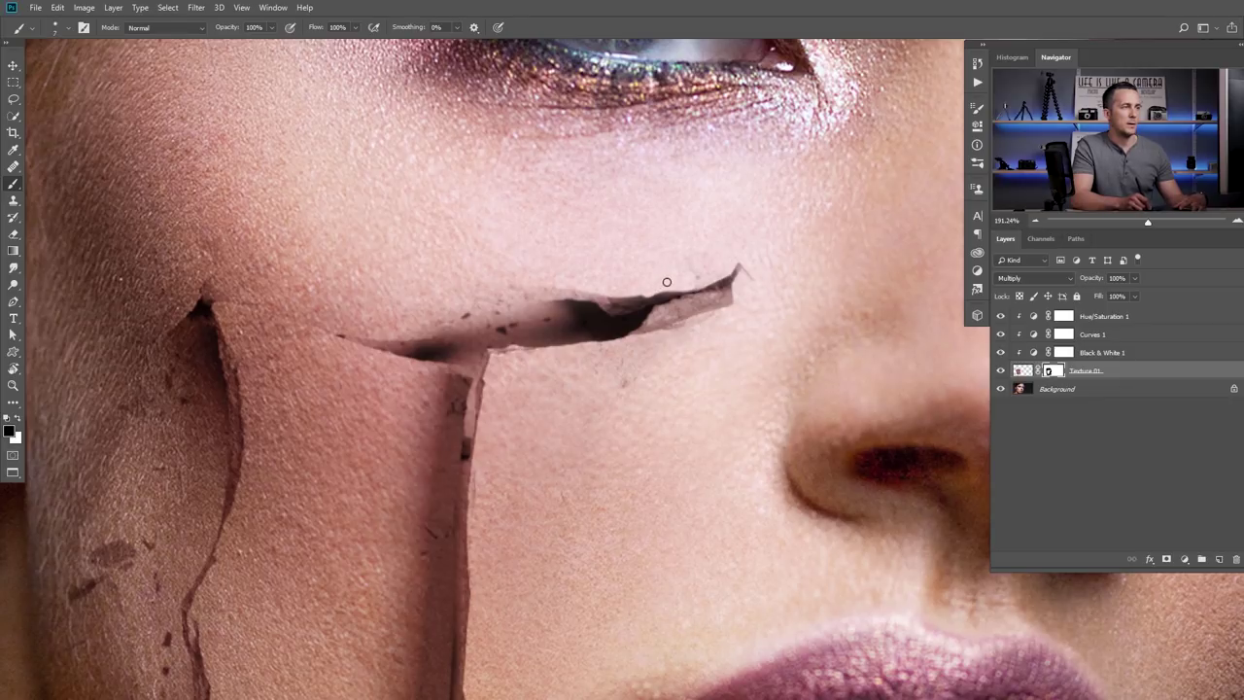
Soften the mask along the upper edge of the horizontal crack using a 20 px brush with 0% hardness and 20% opacity
left_click_drag(581, 288, 504, 289)
key("bracketright")
key("bracketright")
key("bracketright")
key("bracketright")
key("bracketright")
right_click(518, 246)
left_click_drag(625, 305, 606, 305)
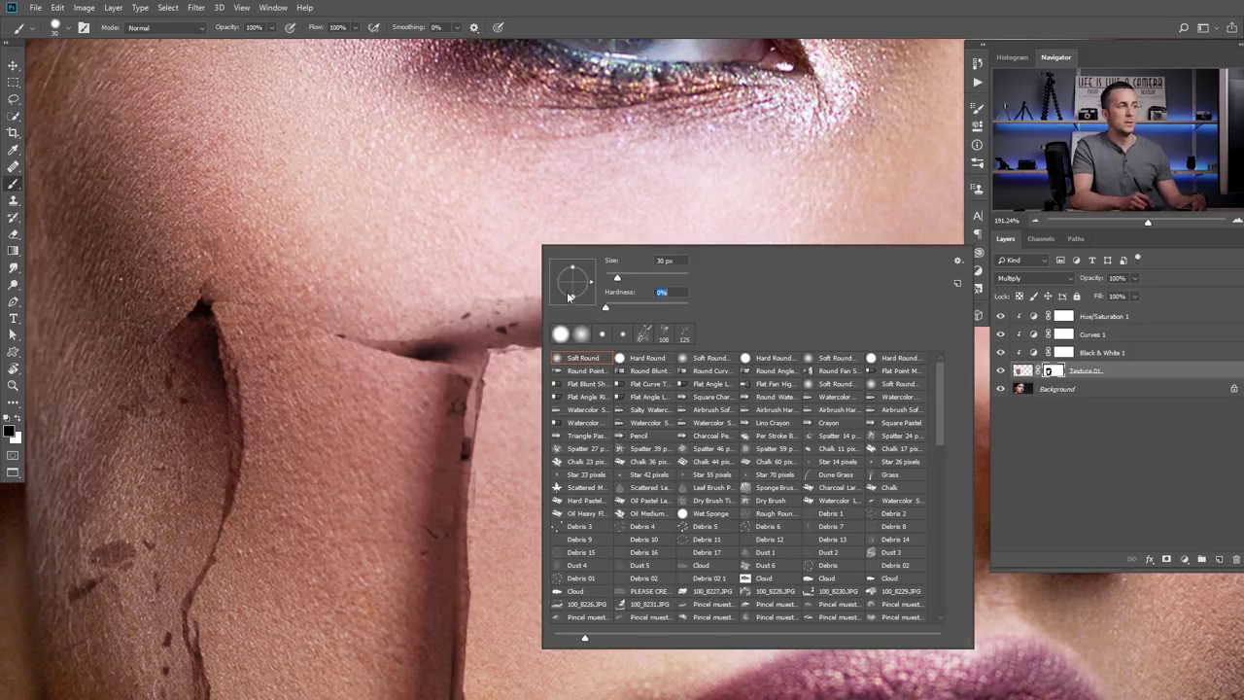
left_click(460, 230)
key("2")
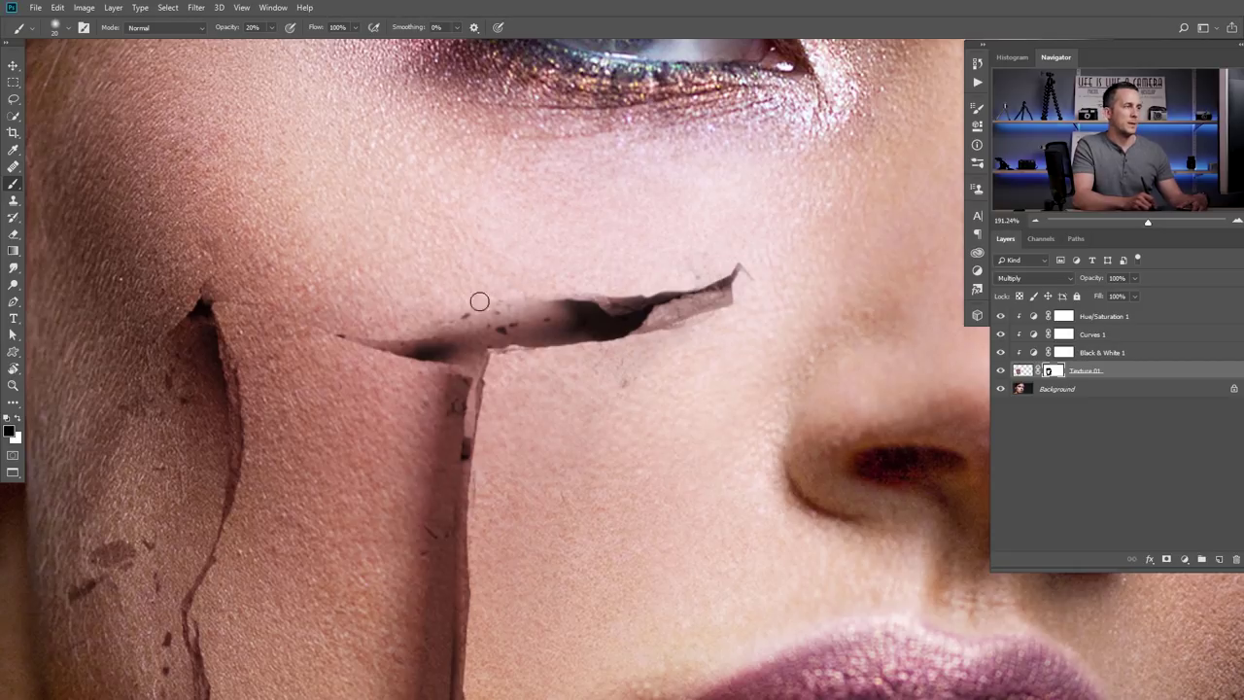
left_click_drag(554, 277, 509, 348)
scroll(531, 301, "up", 3)
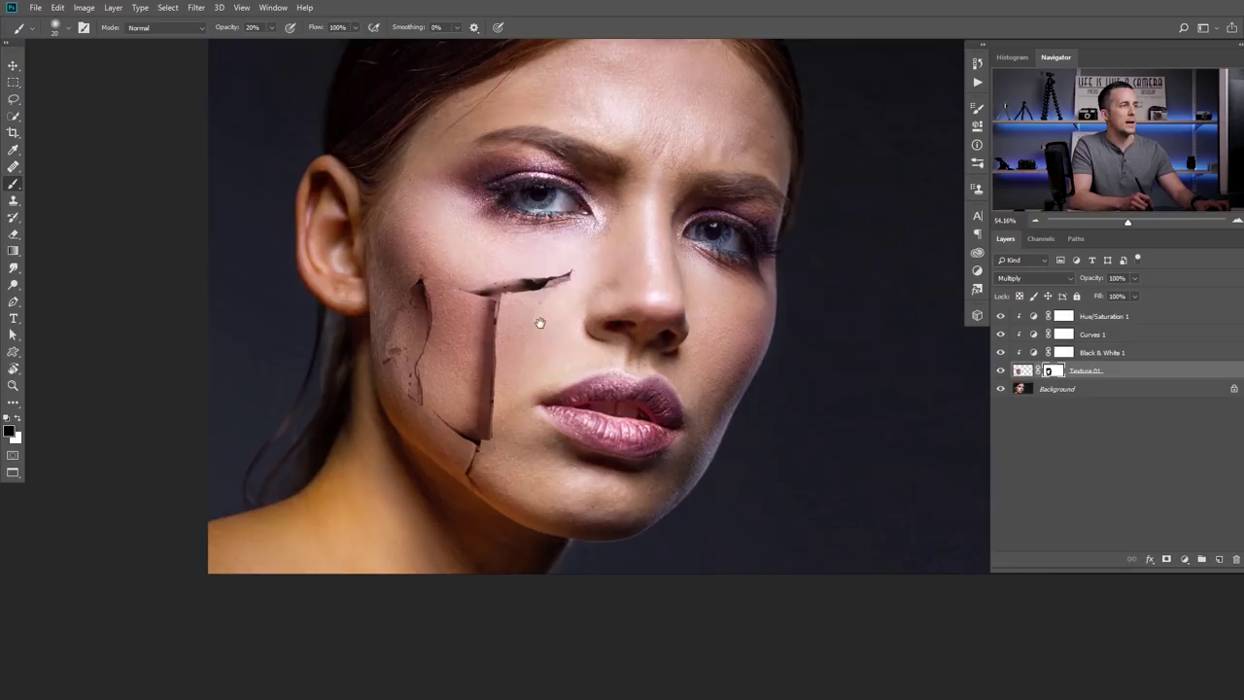
Set the brush to white at 100% opacity for restoring texture on the Texture 01 mask
key("x")
scroll(531, 301, "up", 3)
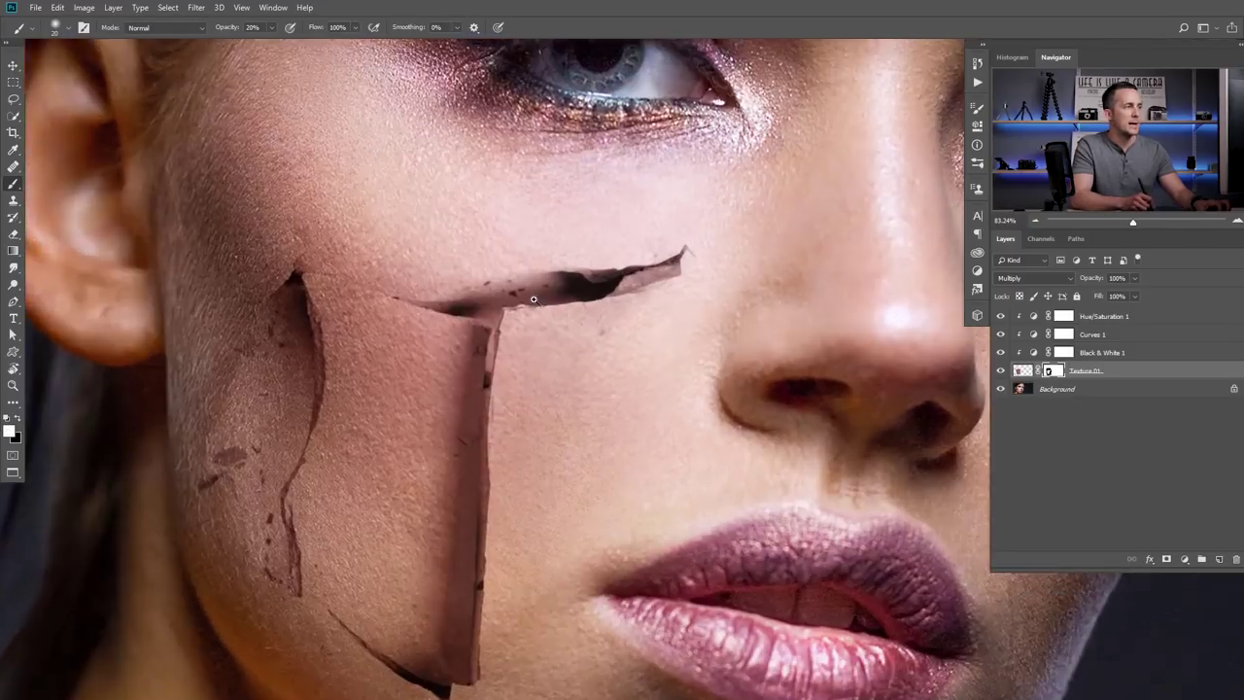
key("0")
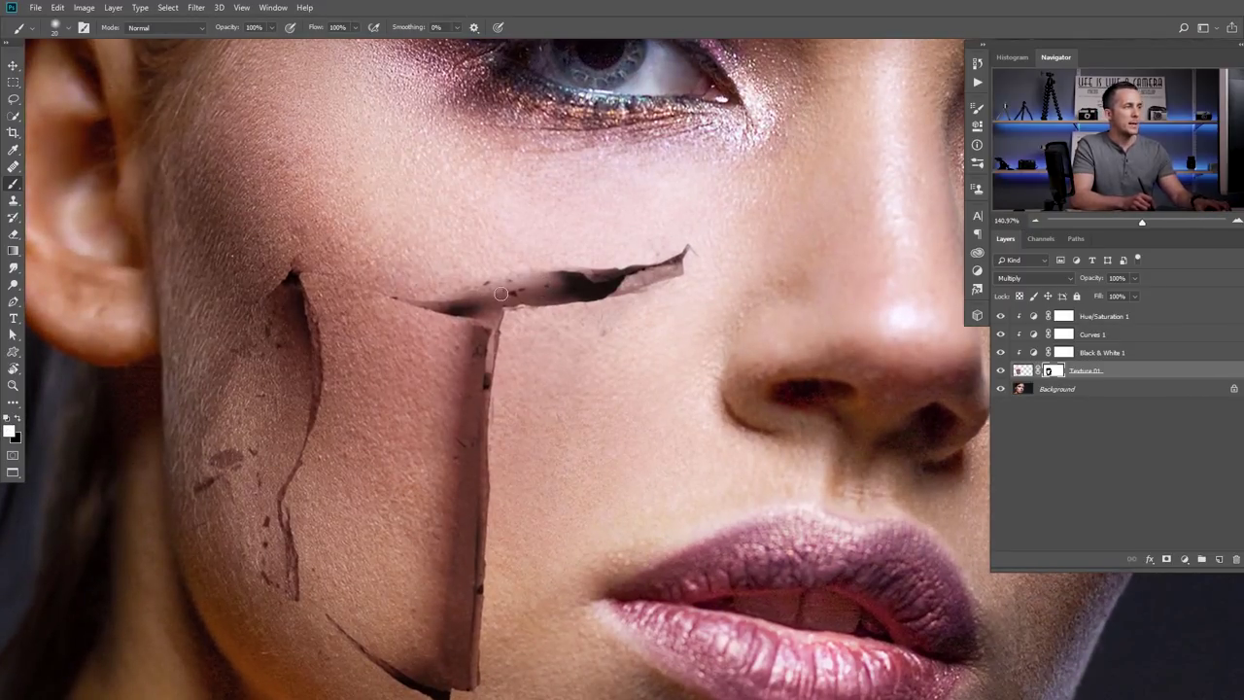
scroll(550, 297, "down", 2)
Darken the vertical crack's edge by painting on the Curves 1 mask with a black 10 px brush at 20% opacity
left_click(1062, 337)
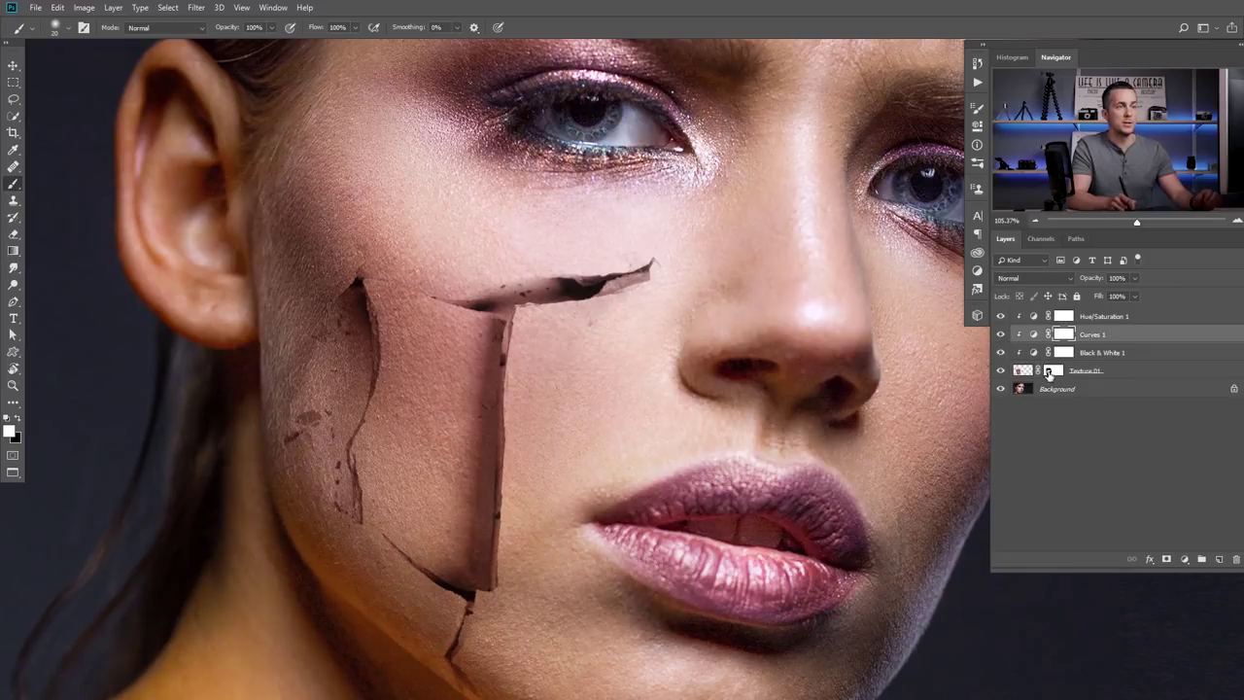
scroll(522, 313, "up", 1)
key("x")
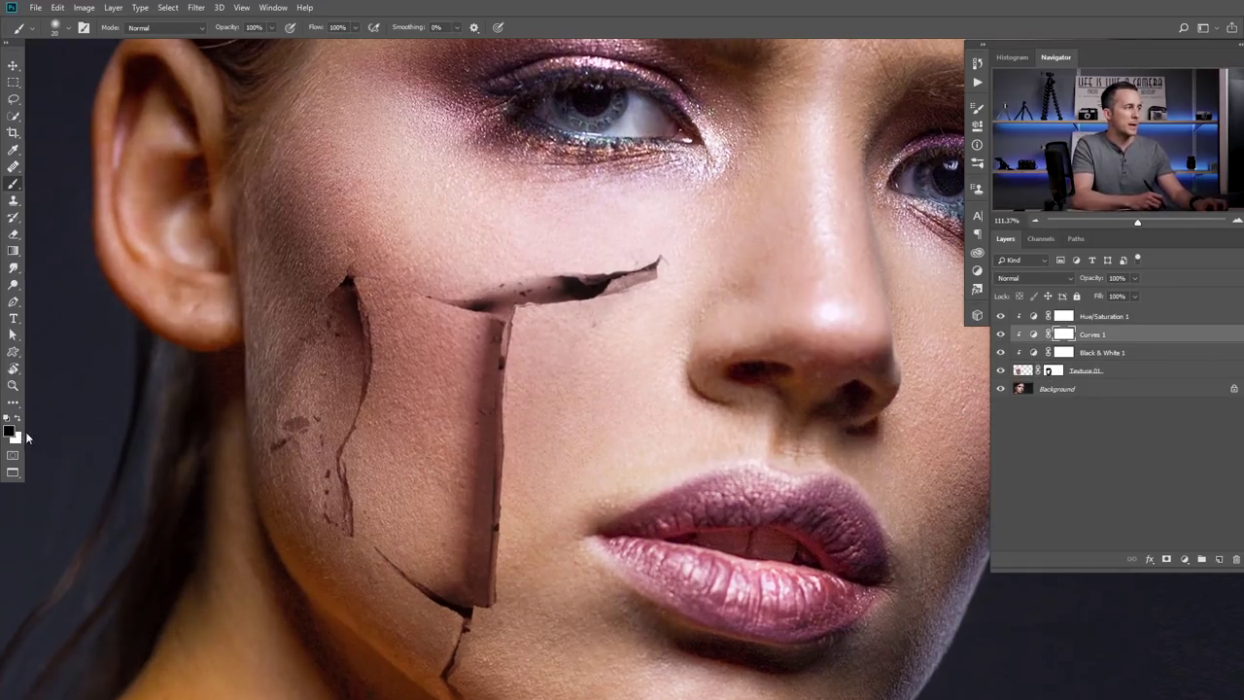
right_click(504, 335)
key("Escape")
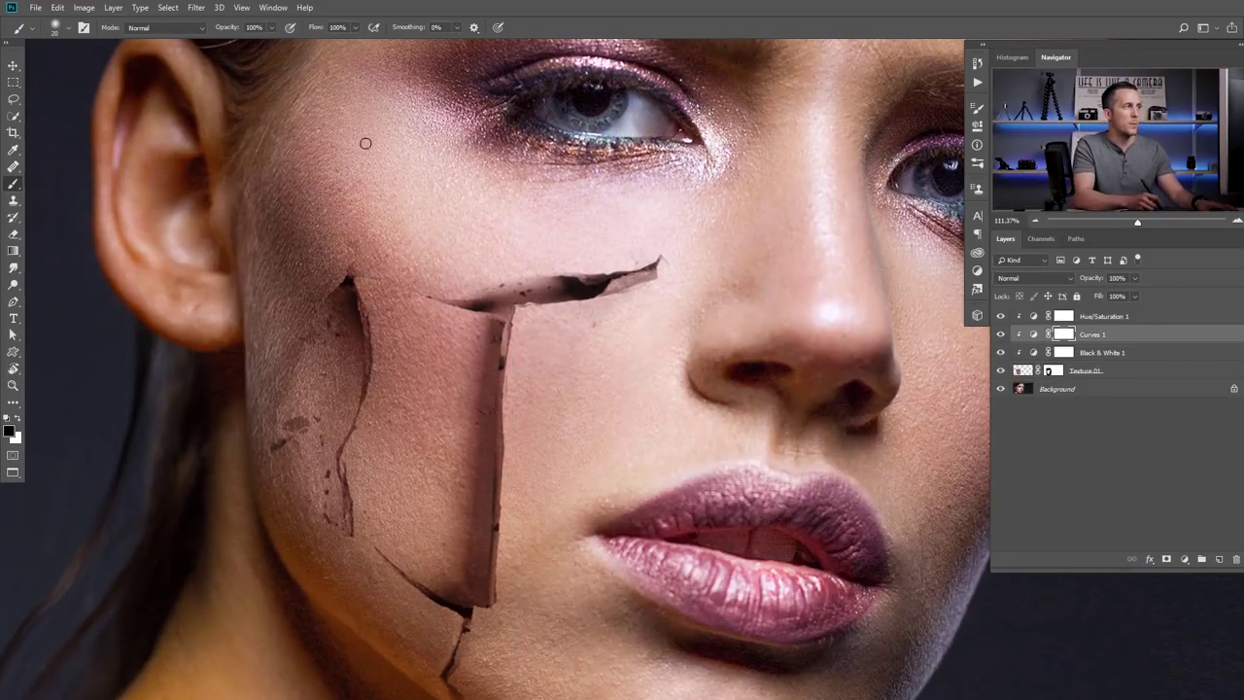
key("2")
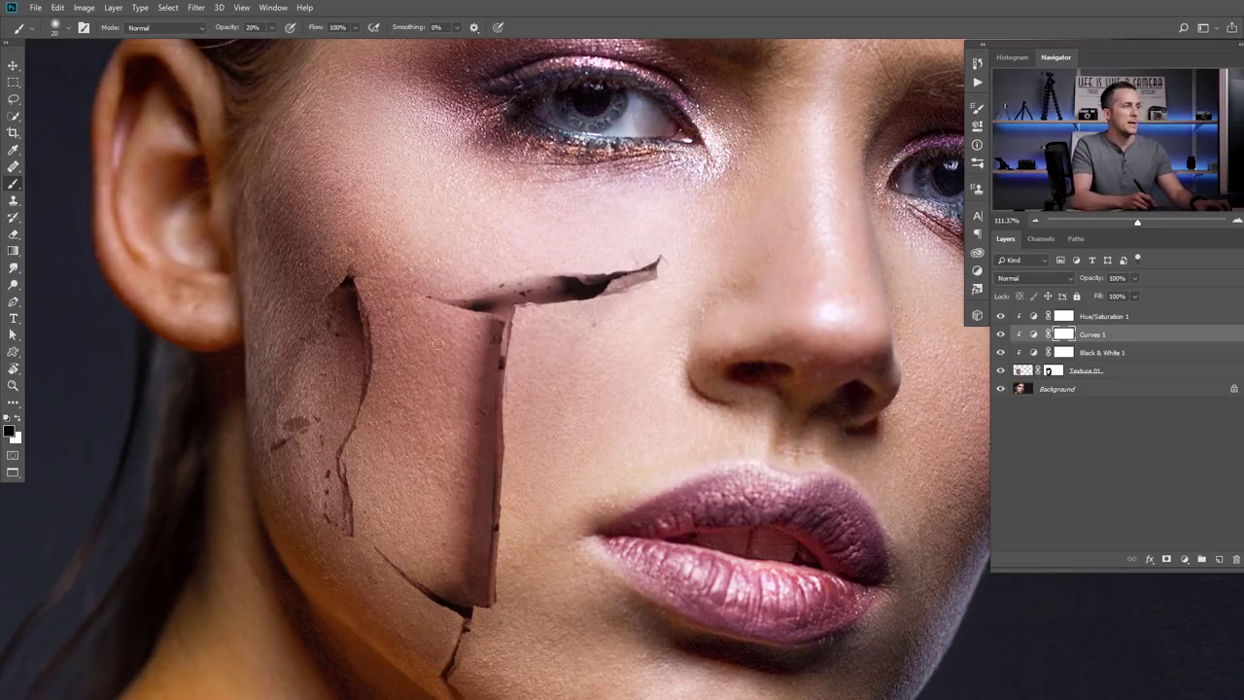
scroll(478, 376, "up", 2)
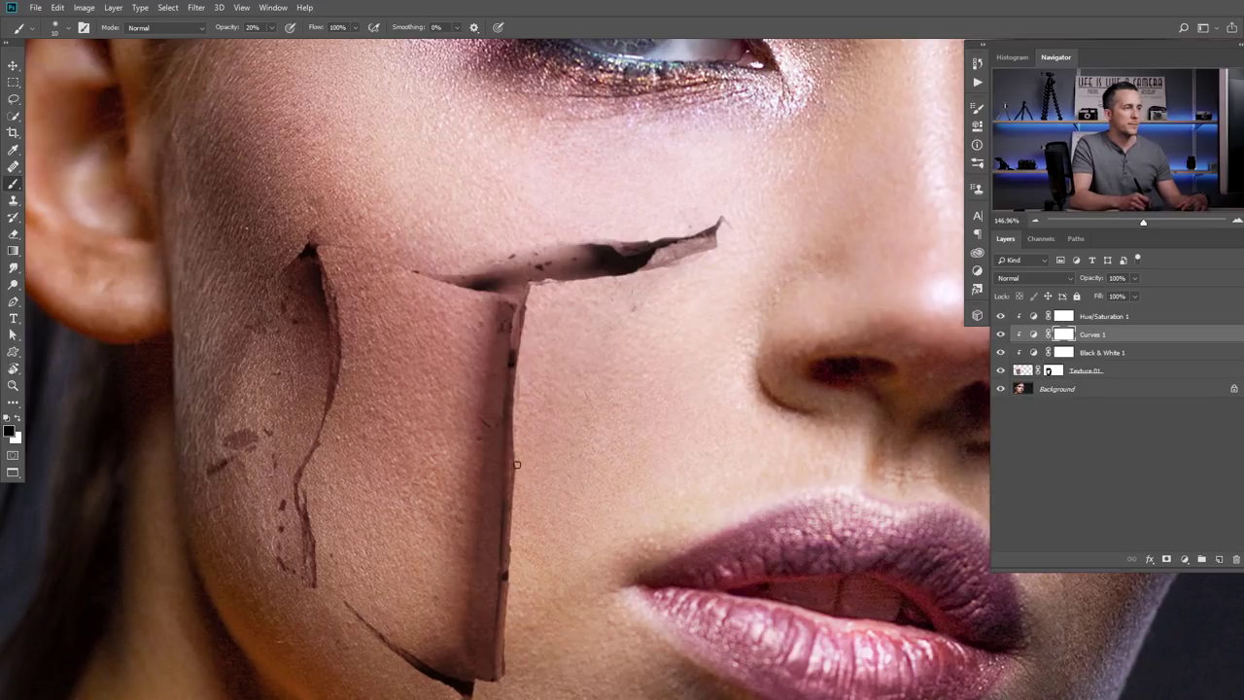
left_click_drag(500, 645, 497, 670)
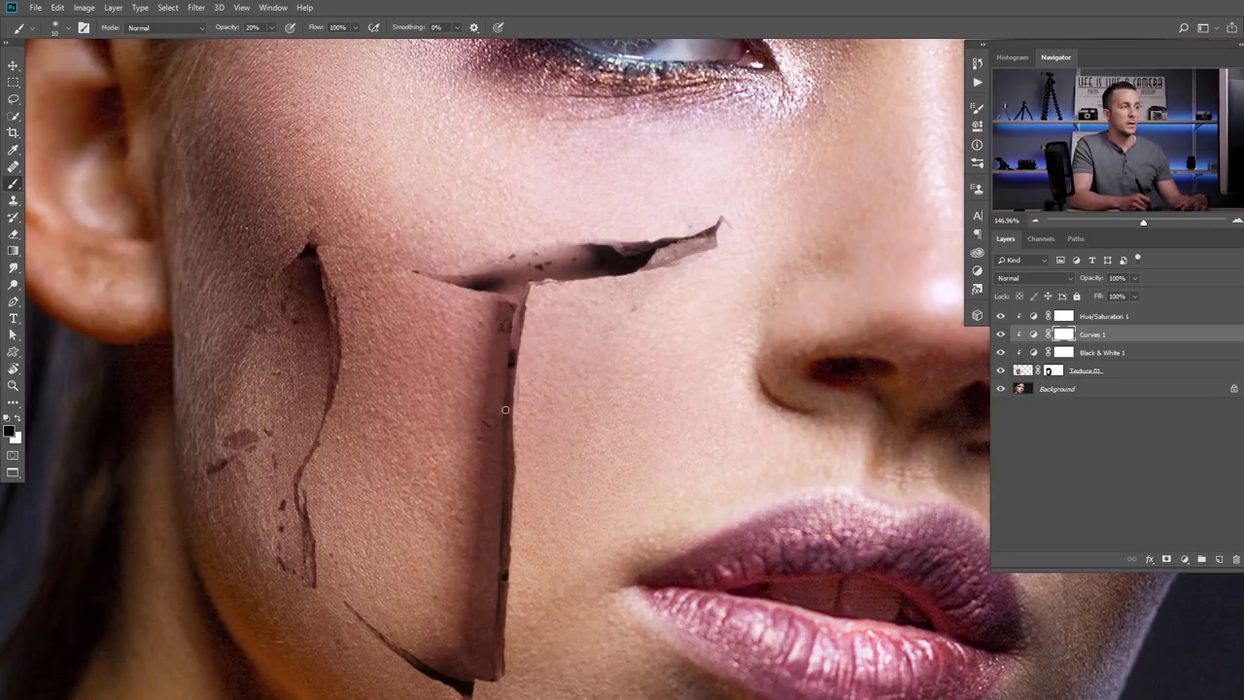
Darken the horizontal crack, the curved crack near the jaw and the vertical slab with black strokes on the Curves 1 mask
key("bracketleft")
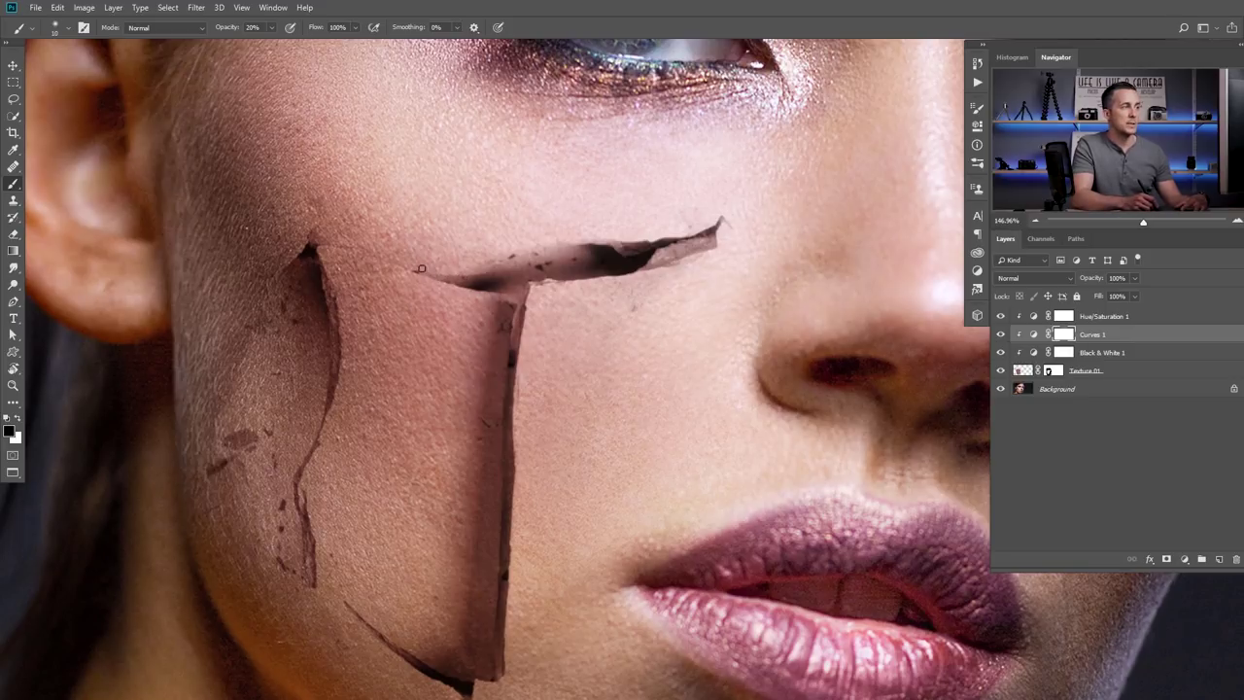
mouse_move(500, 272)
left_mouse_down()
mouse_move(535, 255)
mouse_move(565, 250)
mouse_move(525, 263)
mouse_move(660, 259)
mouse_move(592, 261)
mouse_move(712, 230)
left_mouse_up()
key("bracketright")
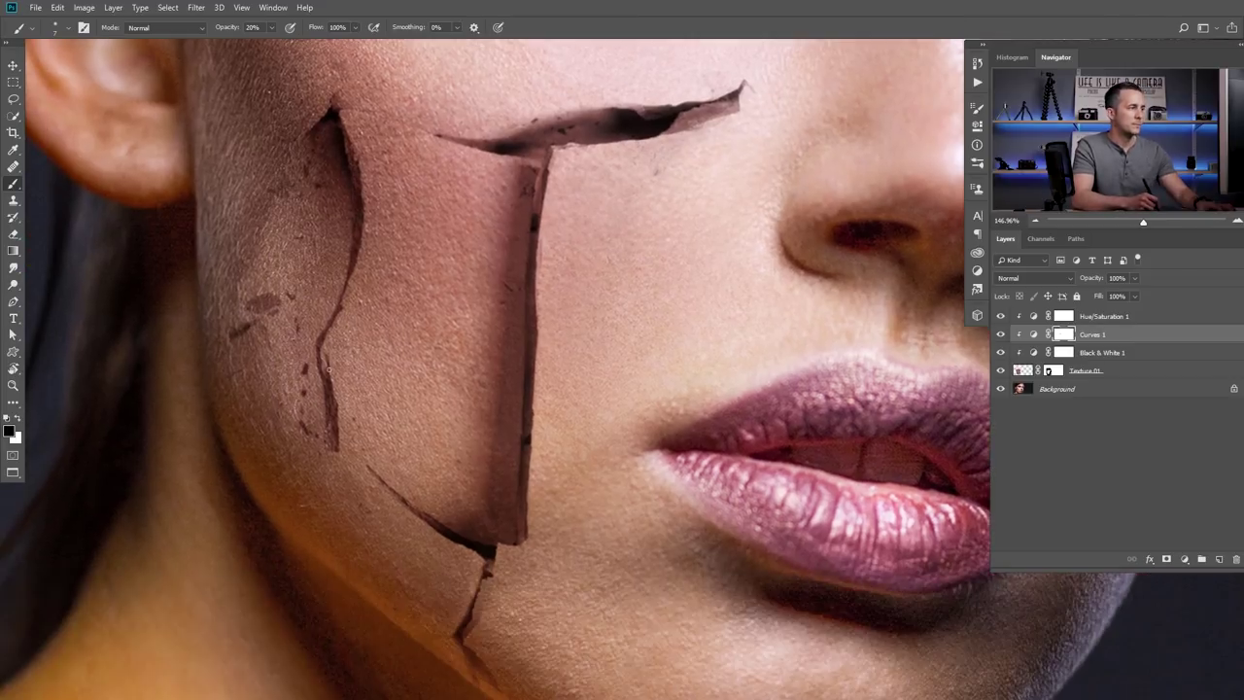
mouse_move(361, 452)
left_mouse_down()
mouse_move(478, 592)
mouse_move(473, 662)
mouse_move(490, 567)
left_mouse_up()
left_click_drag(509, 268, 492, 498)
Deepen the slab's upper corner and the horizontal crack's edges on the Curves 1 mask with a much smaller brush at 20% opacity
key("bracketleft")
key("bracketleft")
key("bracketleft")
key("bracketleft")
key("bracketleft")
key("bracketleft")
key("bracketleft")
key("bracketleft")
key("bracketleft")
key("bracketleft")
key("bracketleft")
key("bracketleft")
key("bracketleft")
key("2")
mouse_move(537, 239)
left_mouse_down()
mouse_move(549, 149)
mouse_move(443, 136)
left_mouse_up()
left_click_drag(553, 147, 591, 142)
left_click_drag(675, 129, 735, 96)
Examine the darkened cheek cracks up close and against the whole face
key("x")
key("bracketright")
key("bracketright")
scroll(600, 341, "down", 5)
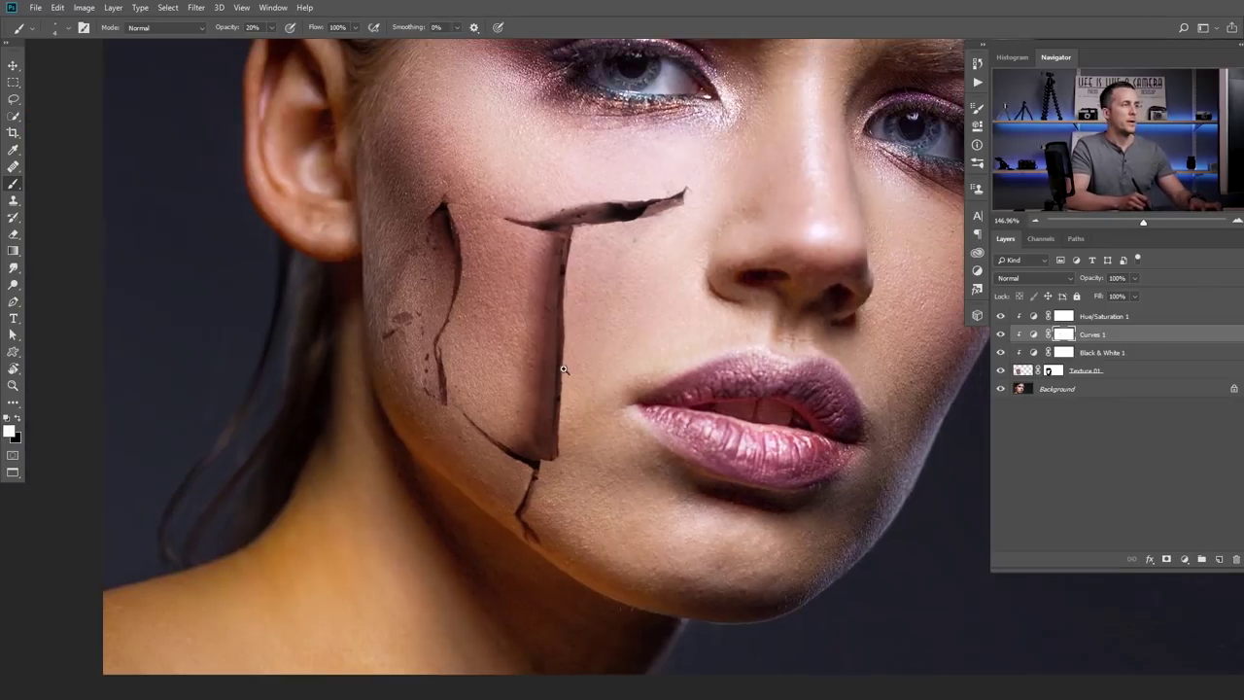
left_click_drag(589, 331, 537, 370)
scroll(538, 371, "down", 2)
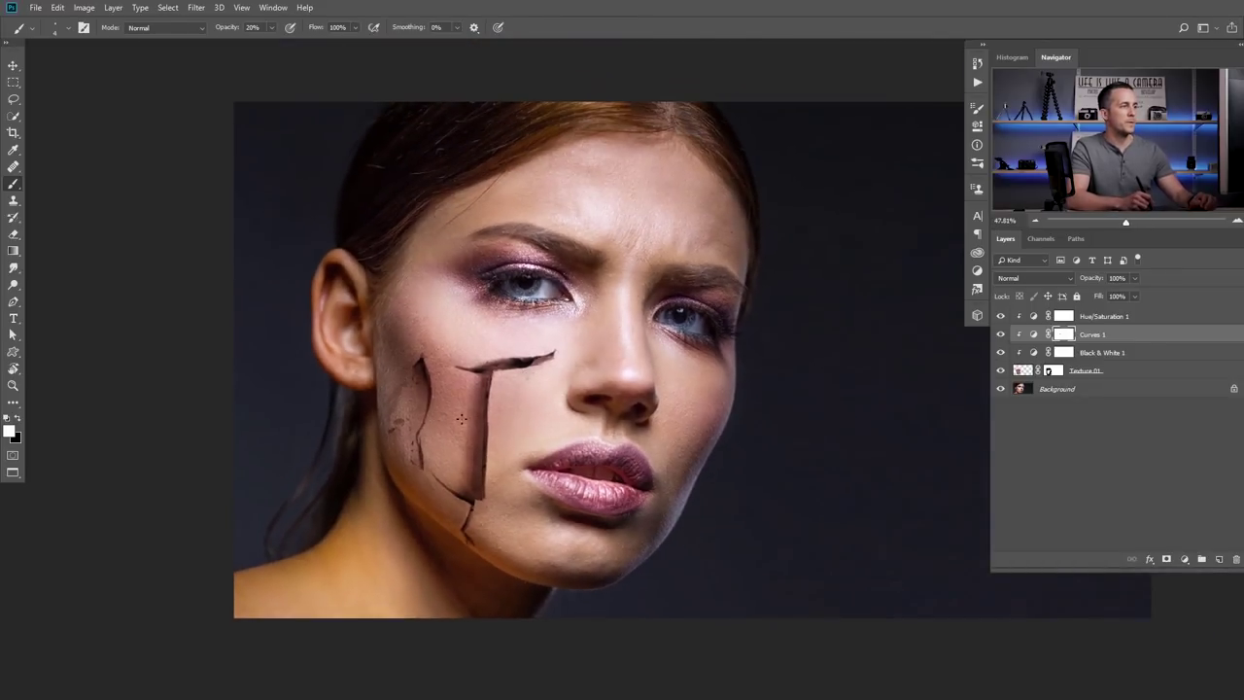
scroll(491, 394, "up", 2)
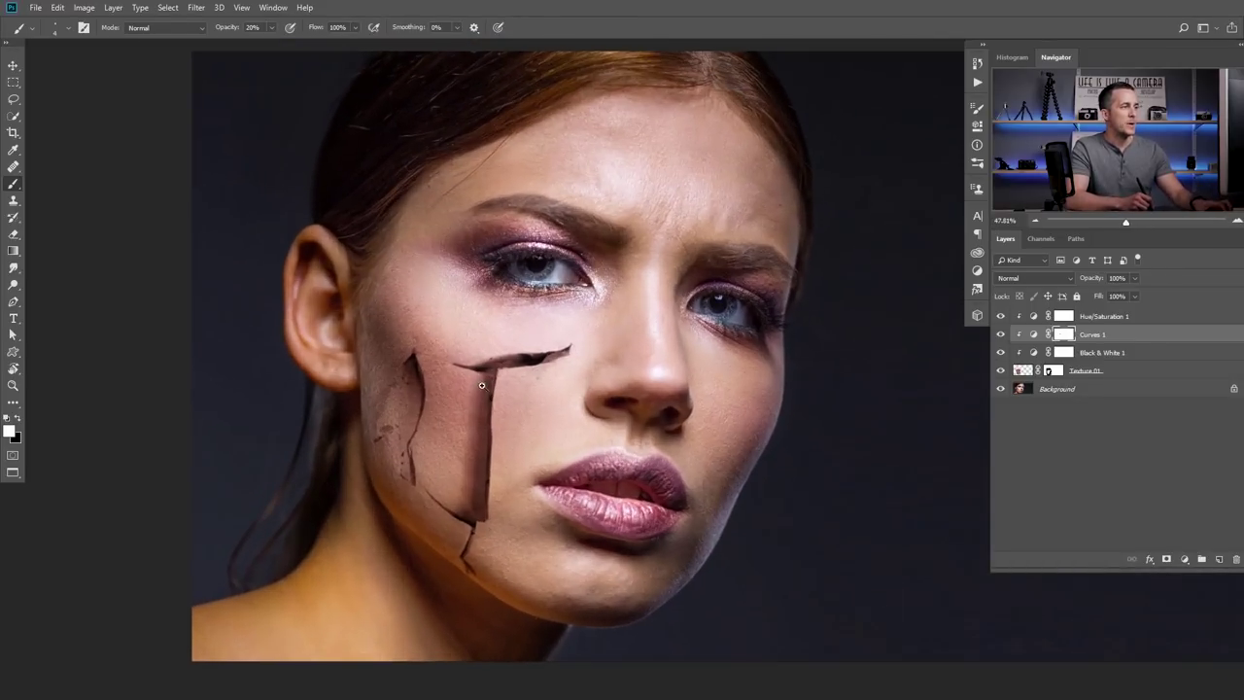
scroll(491, 394, "up", 2)
scroll(534, 377, "down", 1)
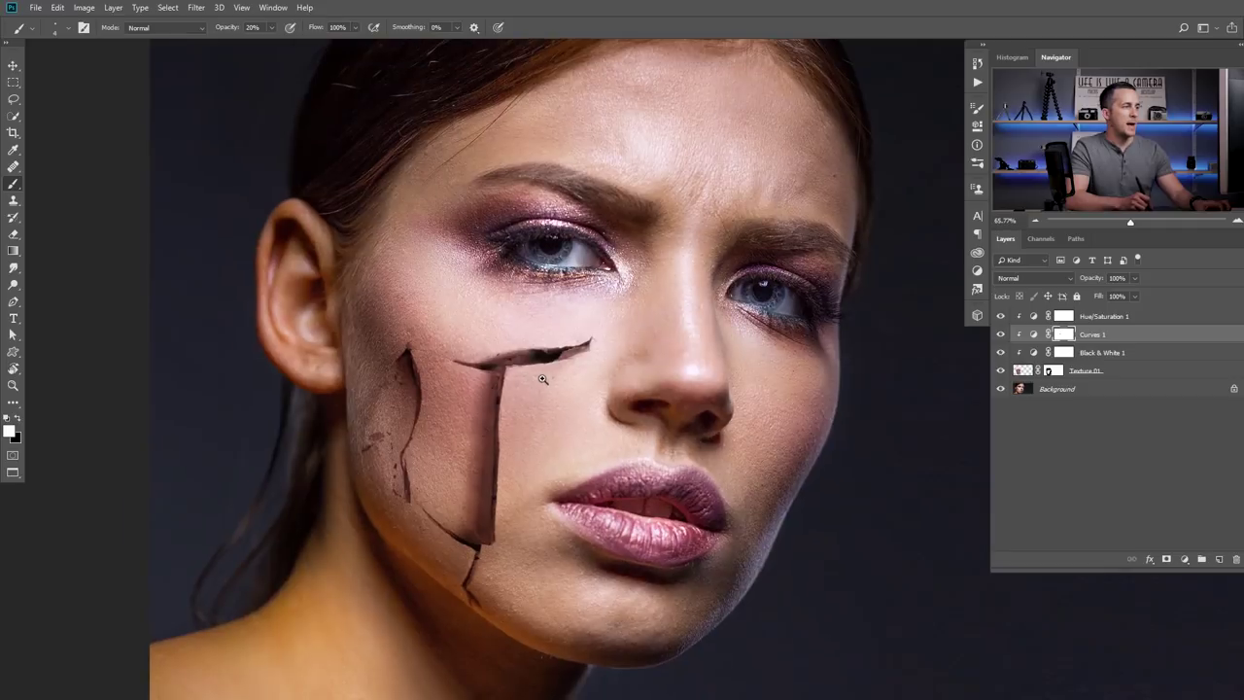
scroll(538, 377, "down", 1)
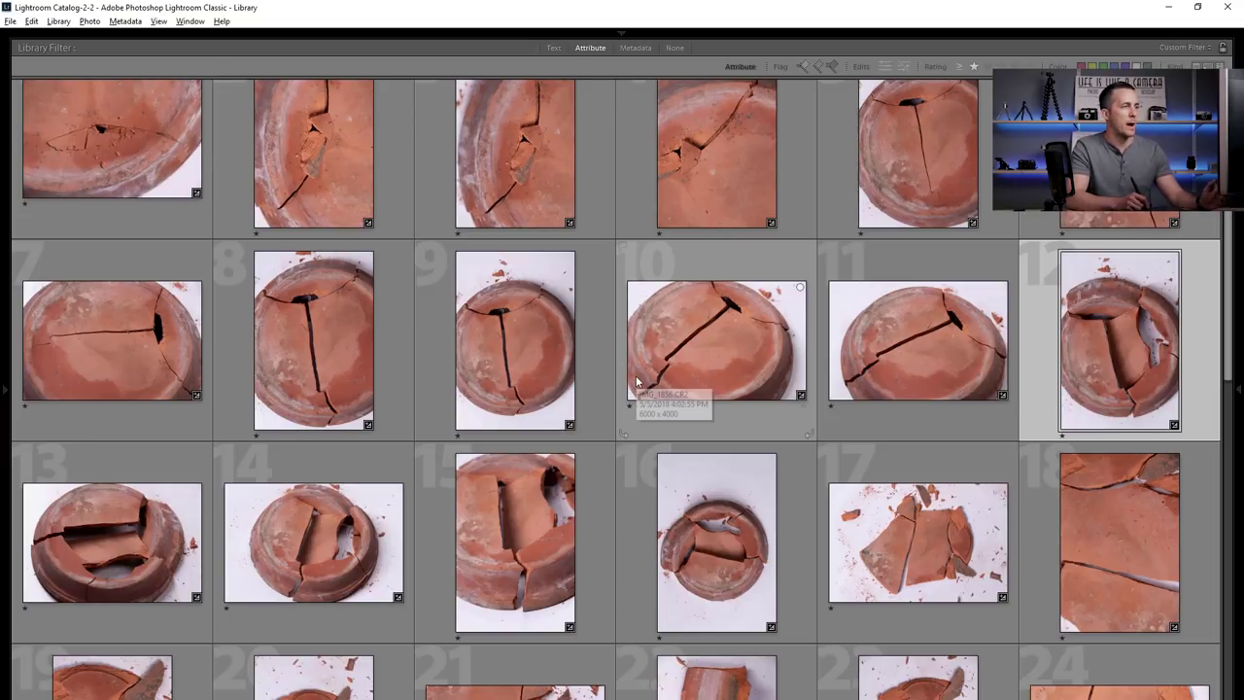
Switch to Lightroom, send photo 10 of the cracked clay pot to Photoshop, copy the image and close it
right_click(707, 342)
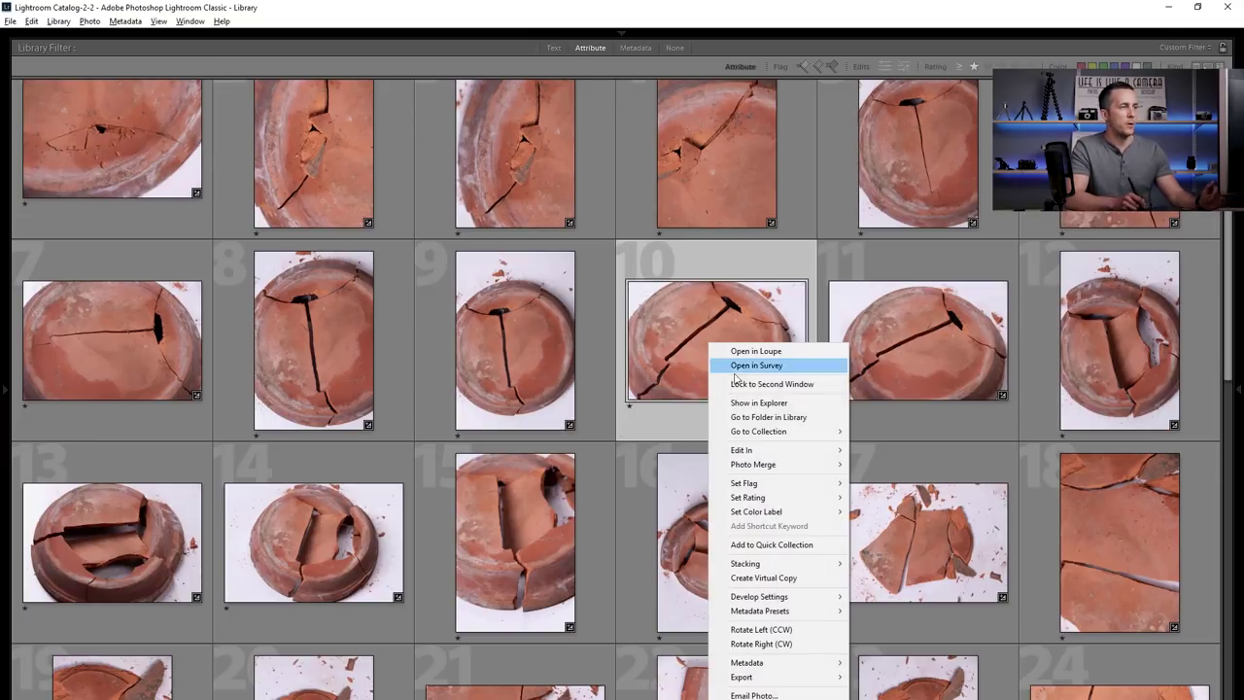
mouse_move(744, 455)
left_click(661, 451)
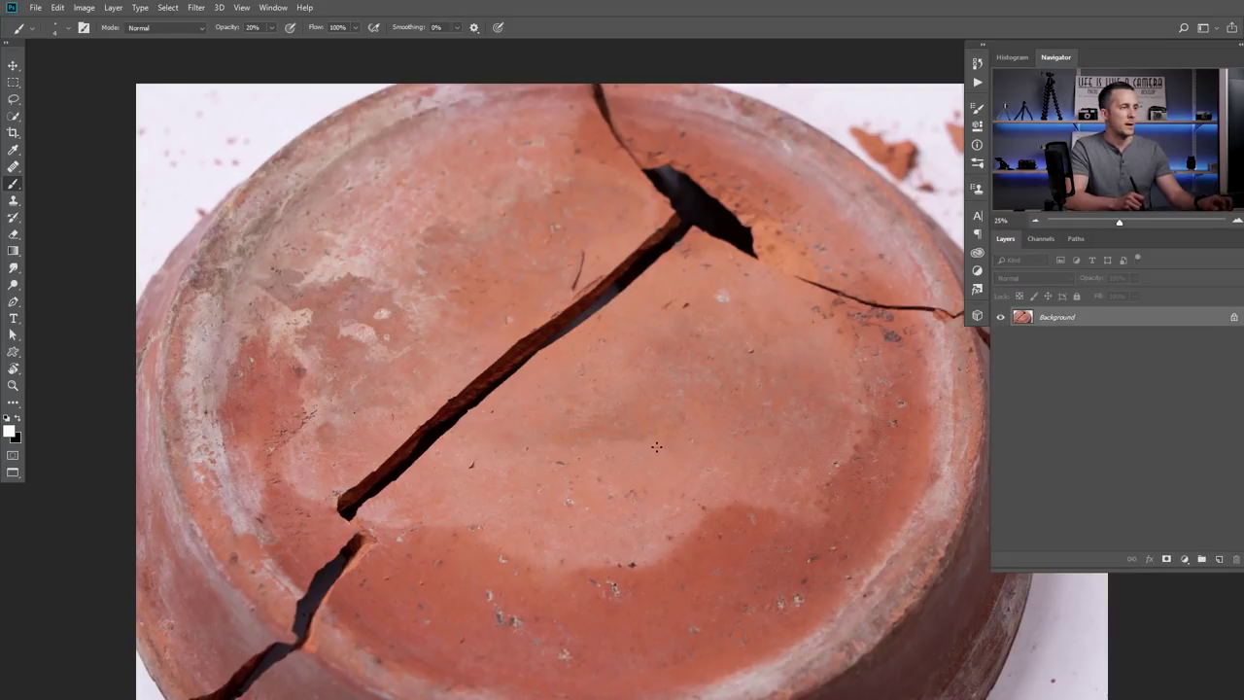
key("ctrl+w")
Paste the cracked pot photo into the portrait as a new layer above Hue/Saturation 1
left_click(627, 281)
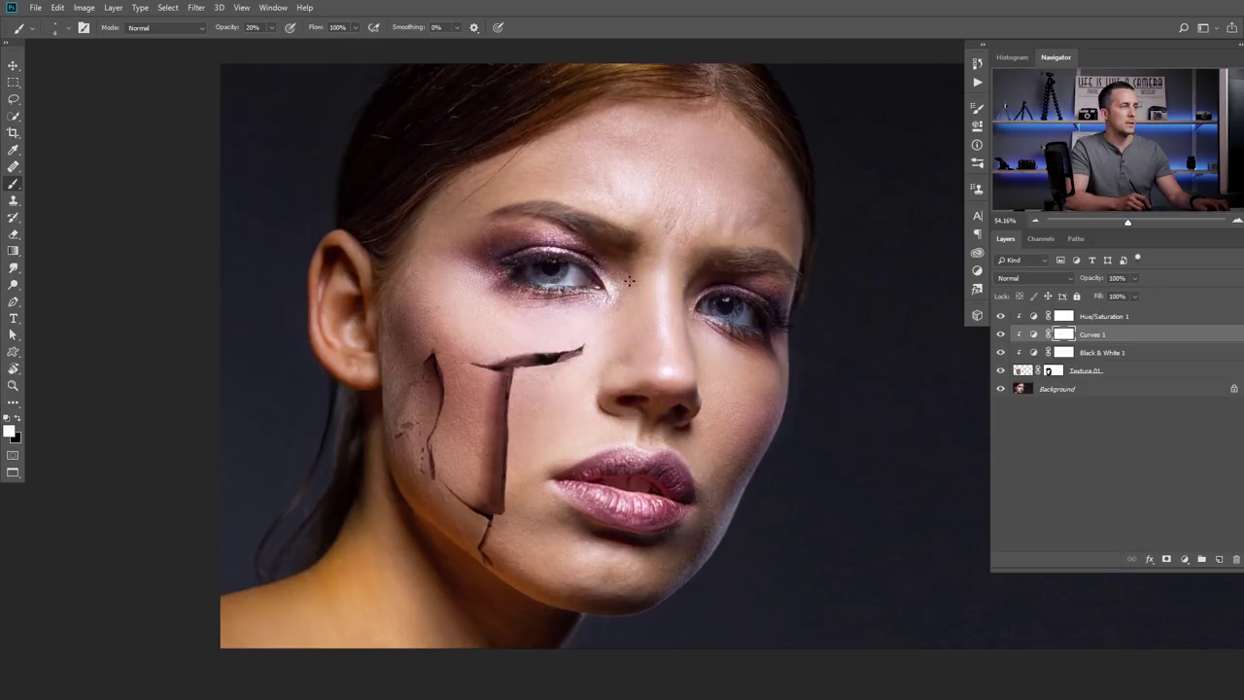
key("ctrl+v")
key("ctrl+z")
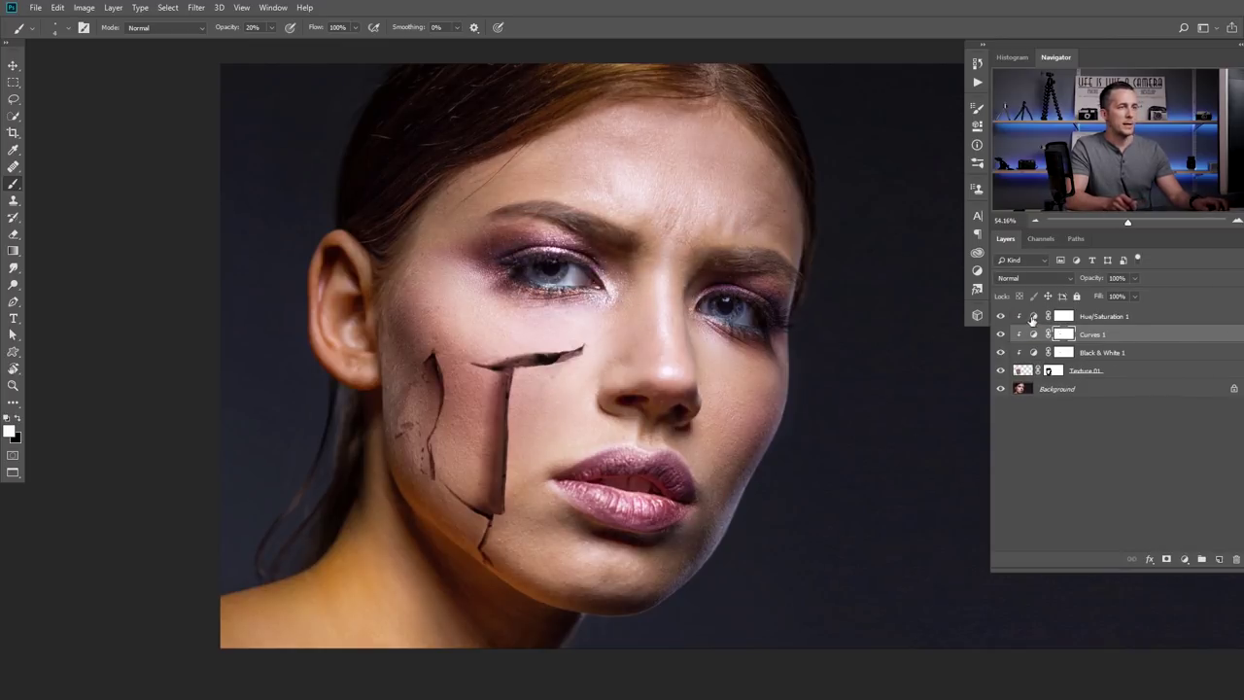
left_click(1030, 317)
key("ctrl+v")
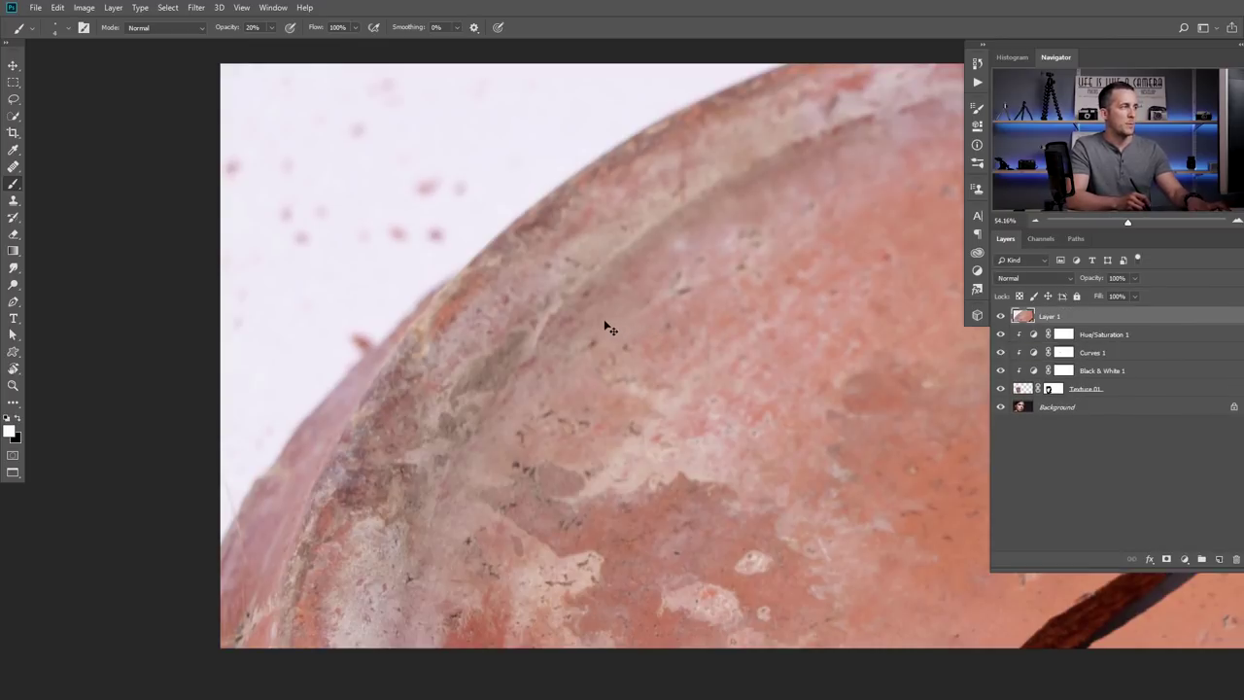
Scale the pasted pot layer to about 16%, place it over the forehead and nose, and set its blend mode to Multiply
key("ctrl+t")
left_click_drag(236, 76, 453, 242)
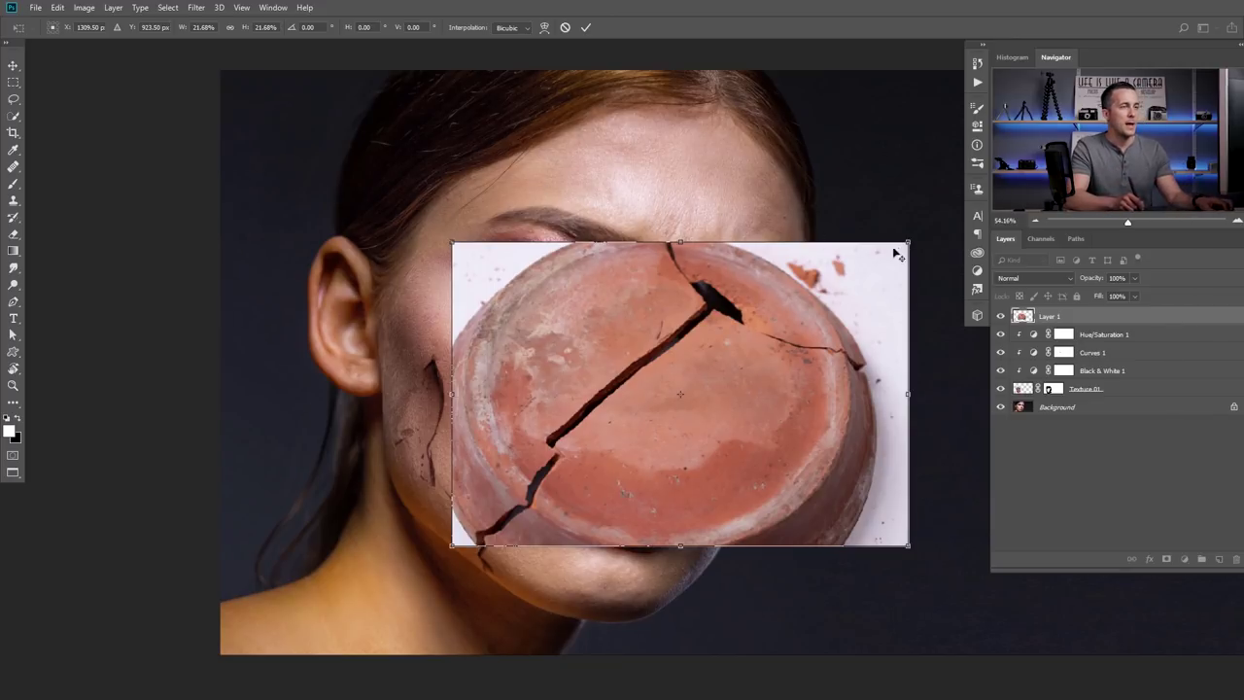
left_click_drag(888, 249, 827, 280)
left_click_drag(729, 358, 806, 270)
left_click(1033, 278)
left_click(1016, 332)
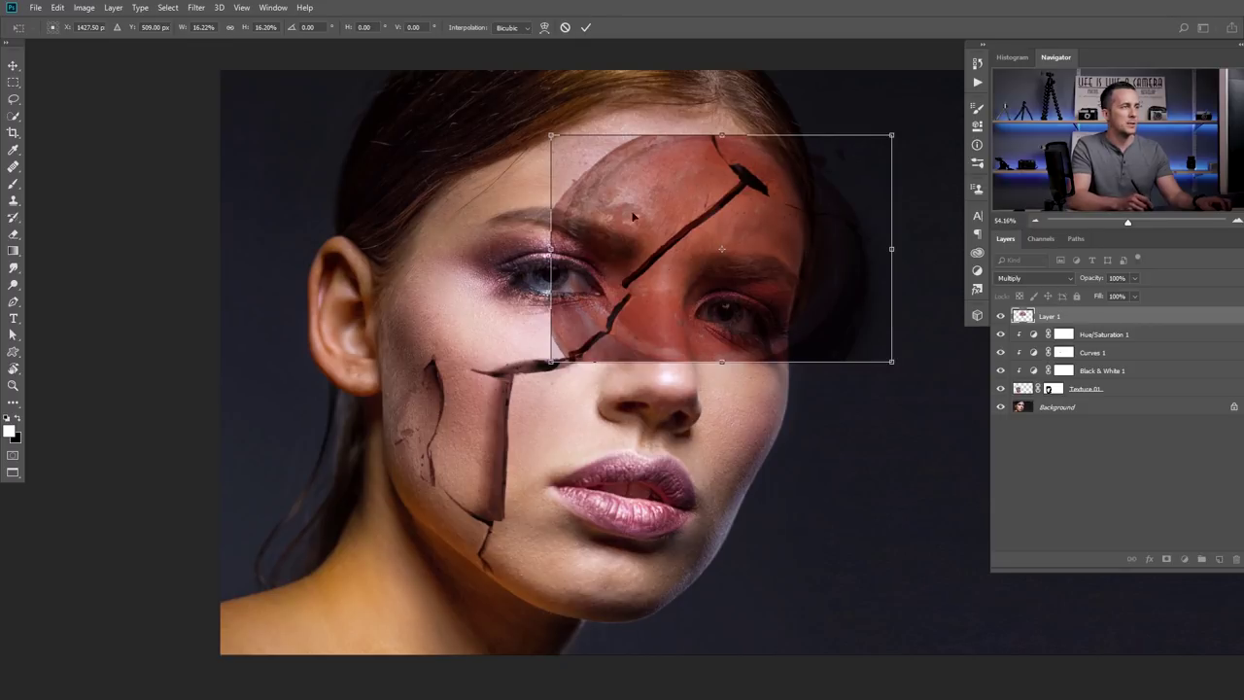
Warp the pot layer so its crack runs from the cheek crack past the nose bridge and up the forehead to the hairline
right_click(696, 205)
left_click(719, 275)
left_click_drag(765, 181, 748, 111)
left_click_drag(658, 200, 680, 204)
left_click_drag(593, 349, 598, 354)
left_click_drag(662, 286, 664, 287)
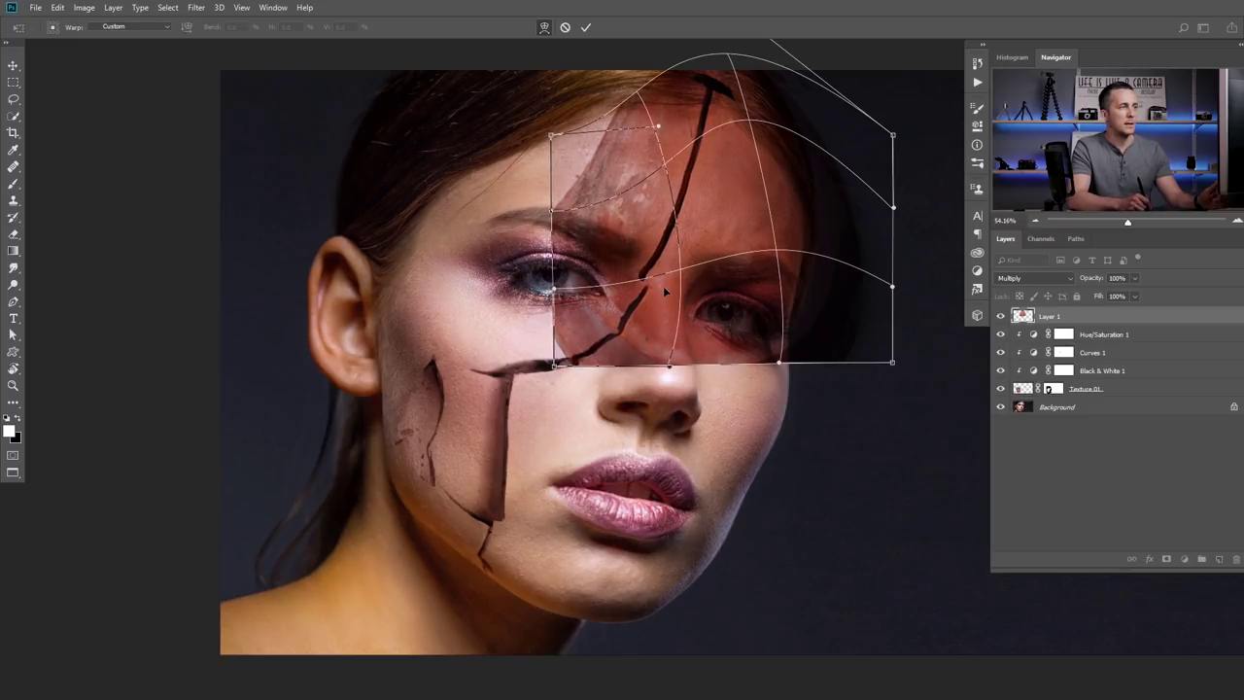
left_click(590, 28)
key("b")
Duplicate Hue/Saturation 1, Curves 1 and Black & White 1 above Layer 1 and clip the three copies to it
mouse_move(722, 250)
left_mouse_down()
mouse_move(642, 274)
mouse_move(635, 264)
left_mouse_up()
left_click(1034, 340)
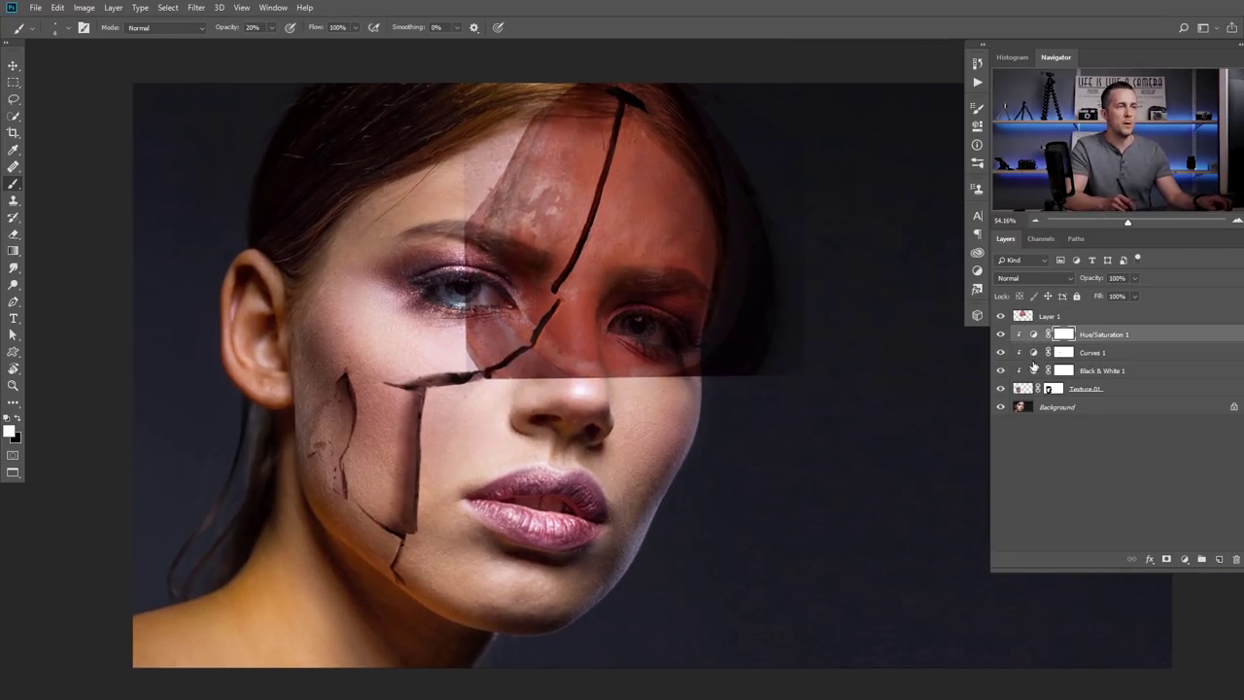
left_click(1034, 368, "shift")
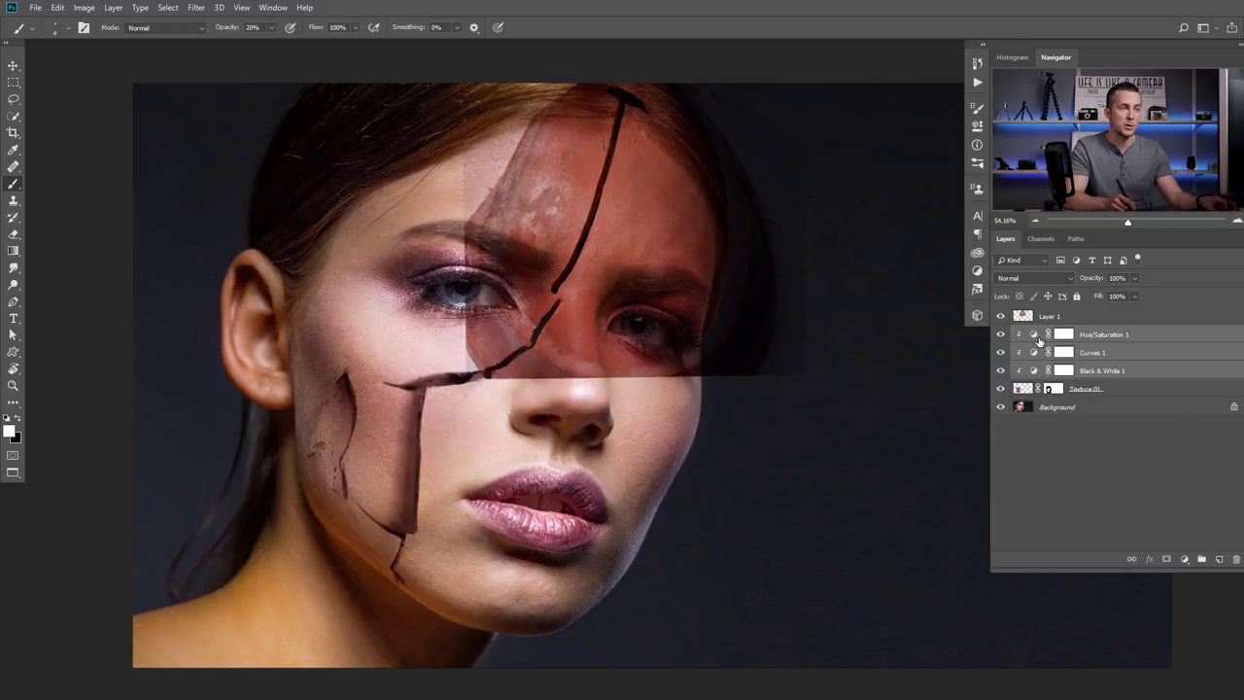
left_click_drag(1036, 339, 1041, 317)
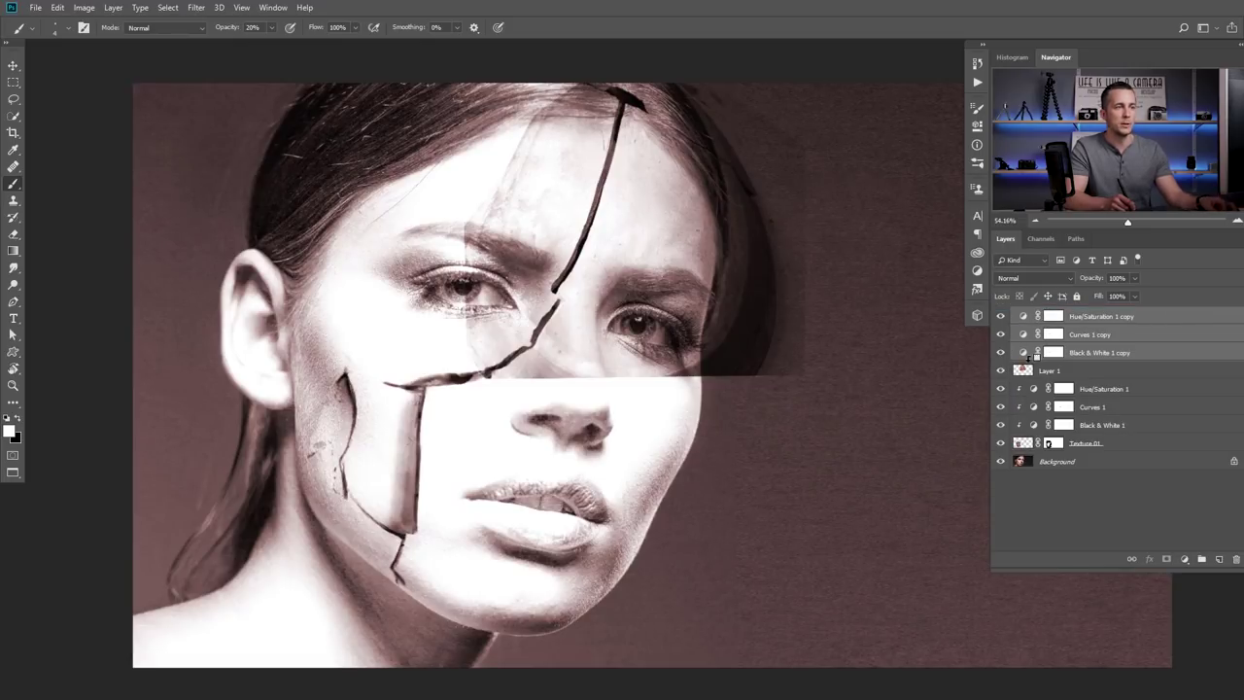
left_click(1028, 360, "alt")
left_click(1031, 343, "alt")
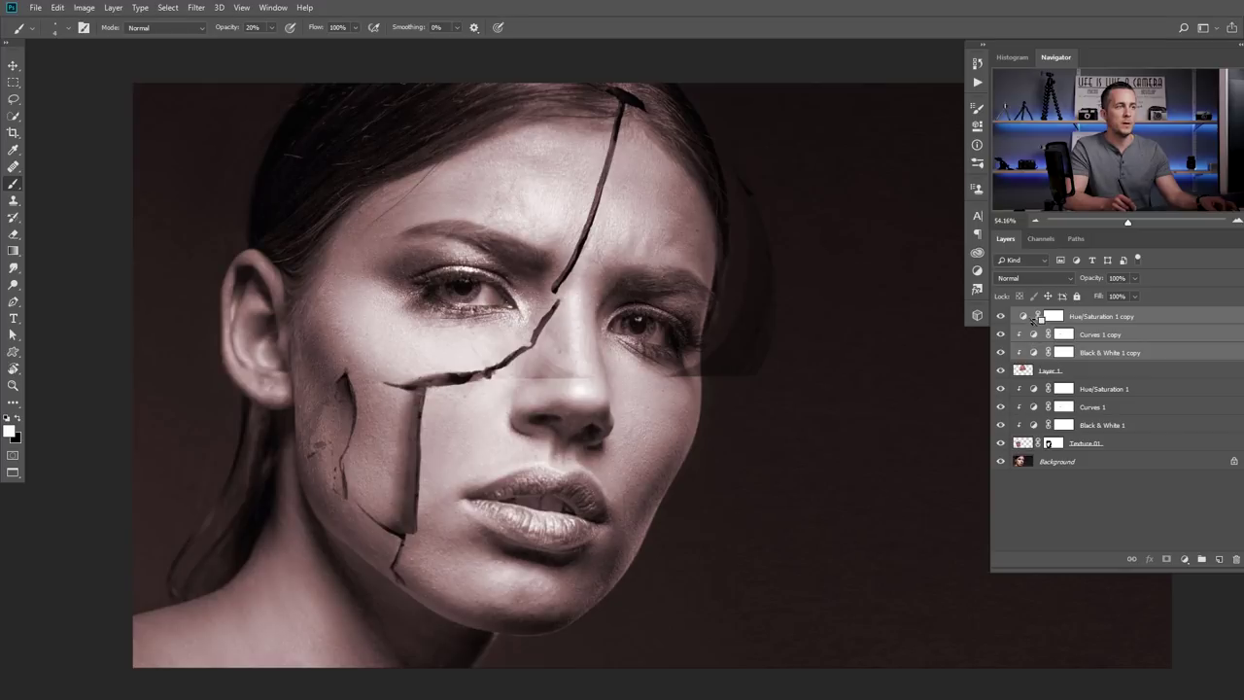
left_click(1031, 324, "alt")
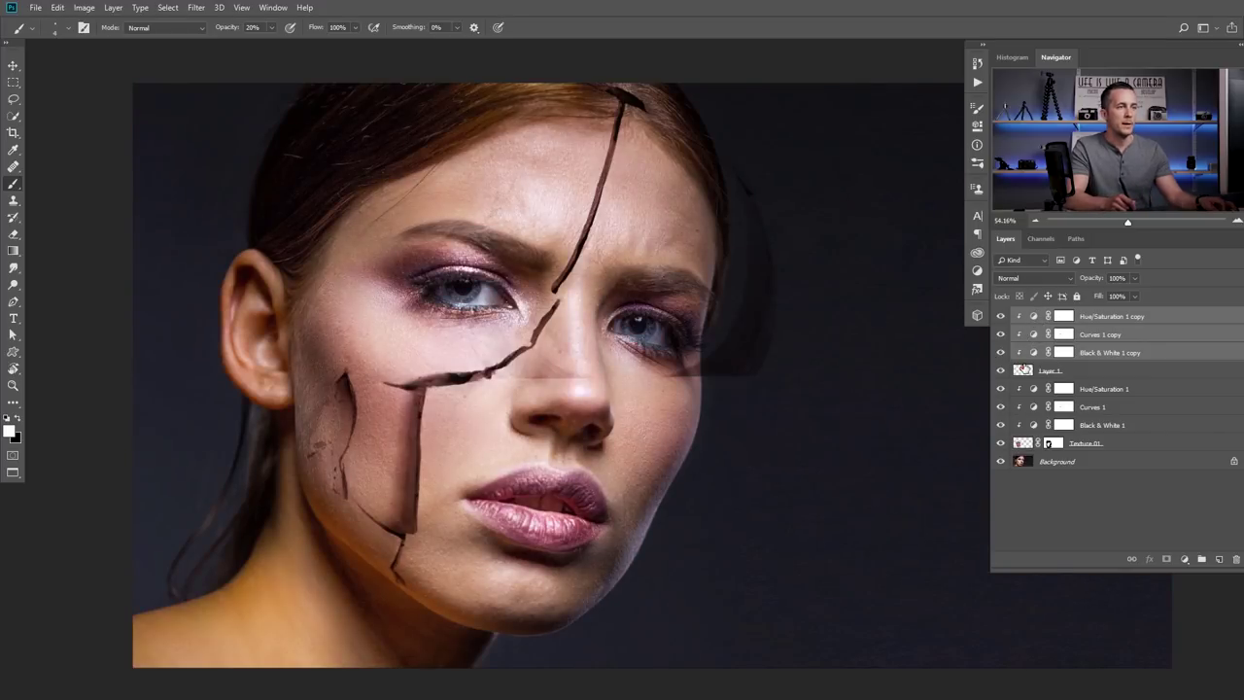
Rename Layer 1 as Texture 02
double_click(1050, 372)
type("Tex")
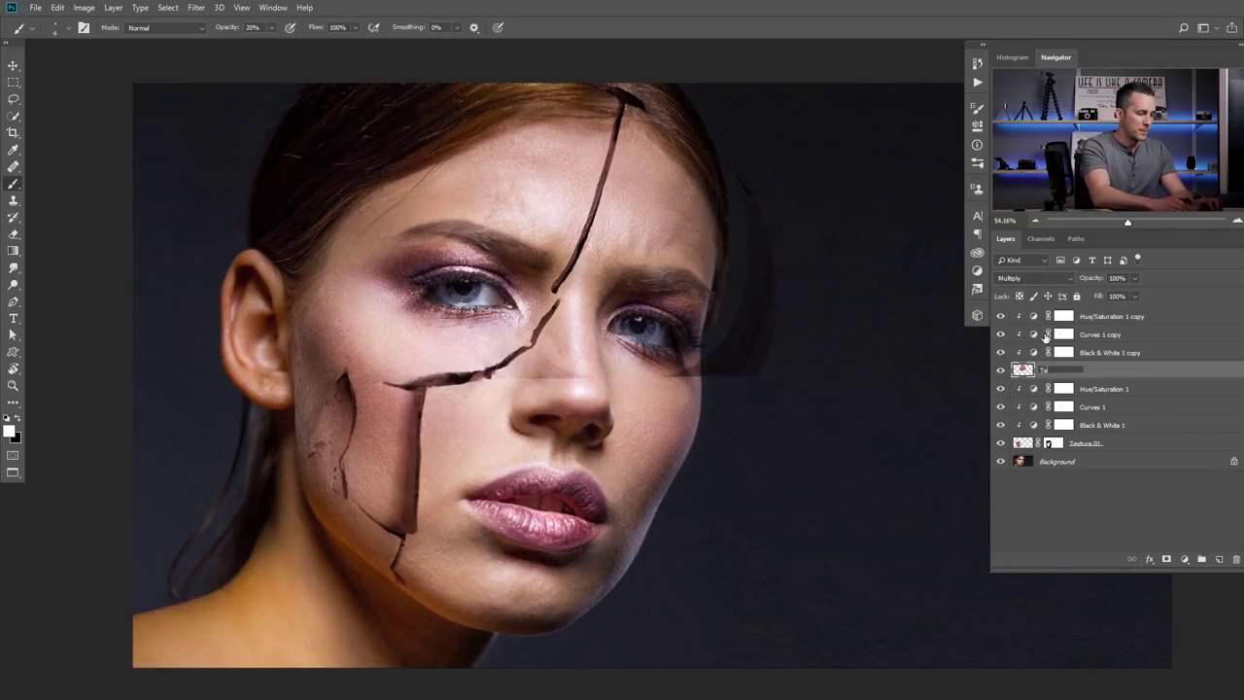
type("ture 02")
key("Return")
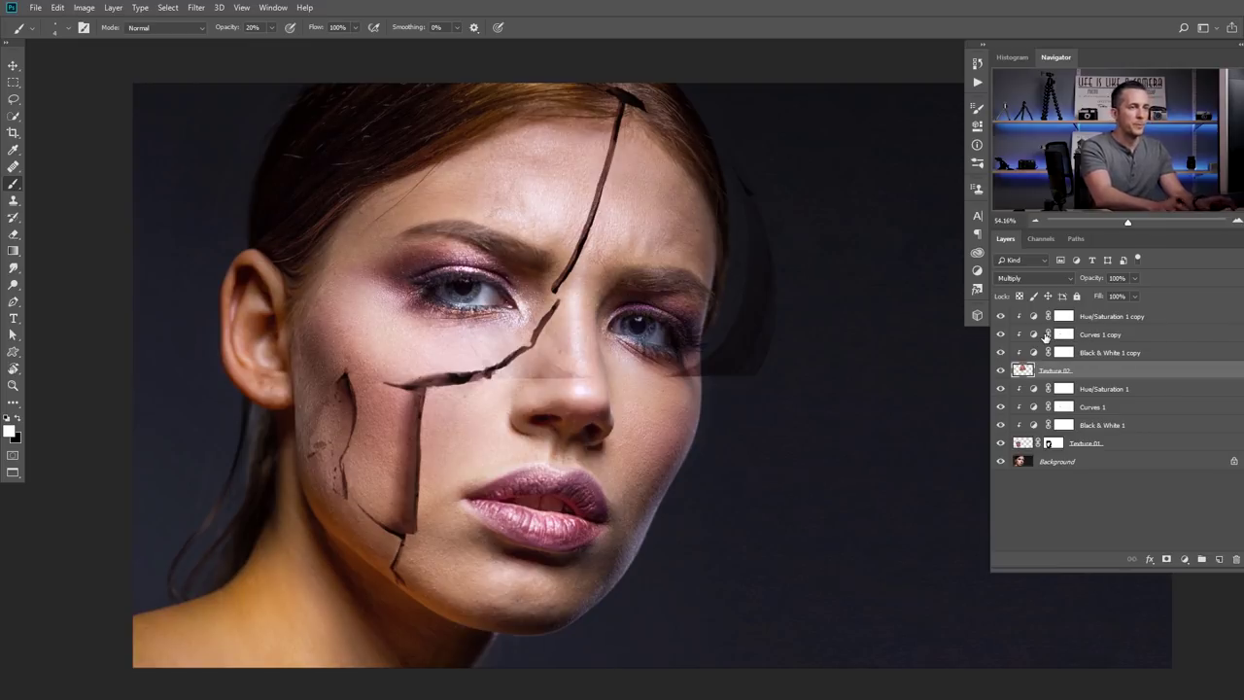
Inspect the painted Curves 1 mask on its own and return to the full image
left_click(1070, 340)
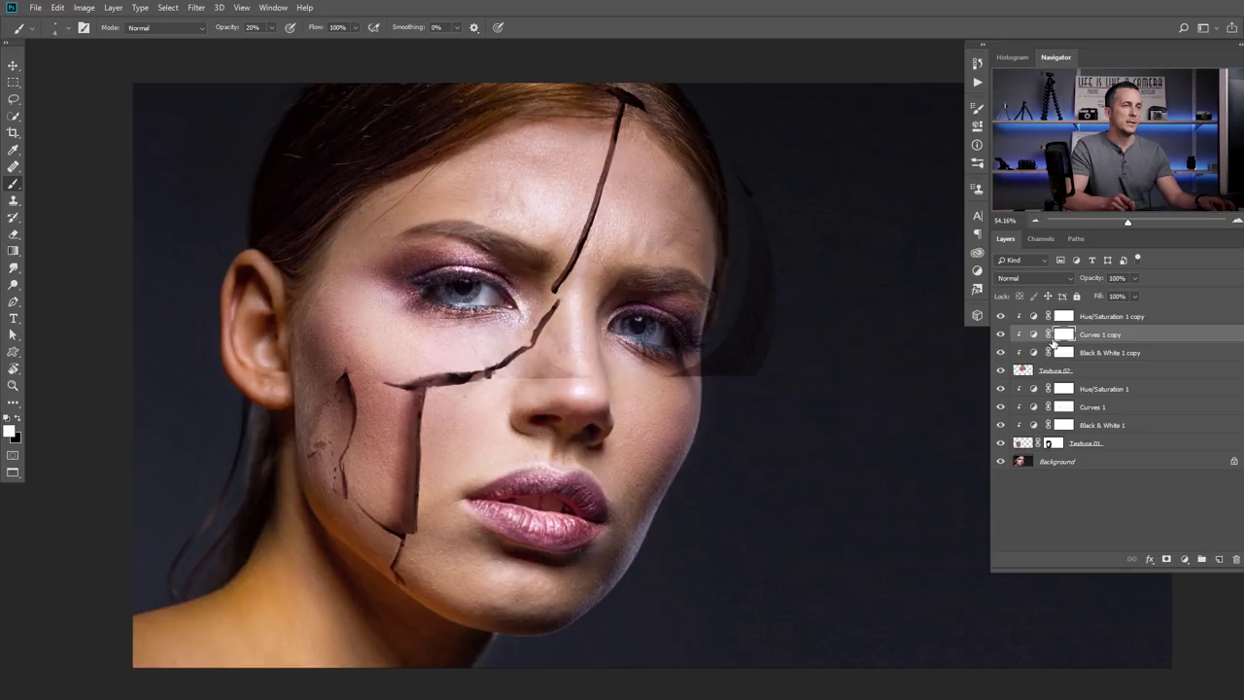
left_click(1062, 407, "alt")
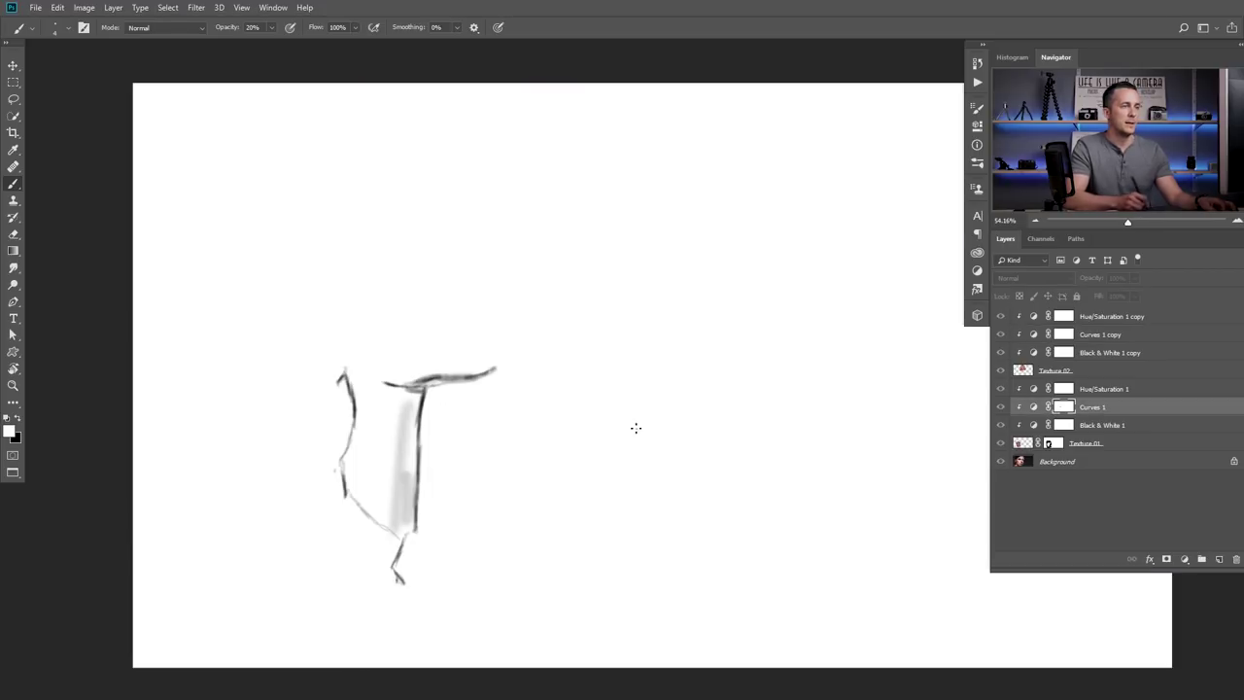
left_click(1069, 407, "alt")
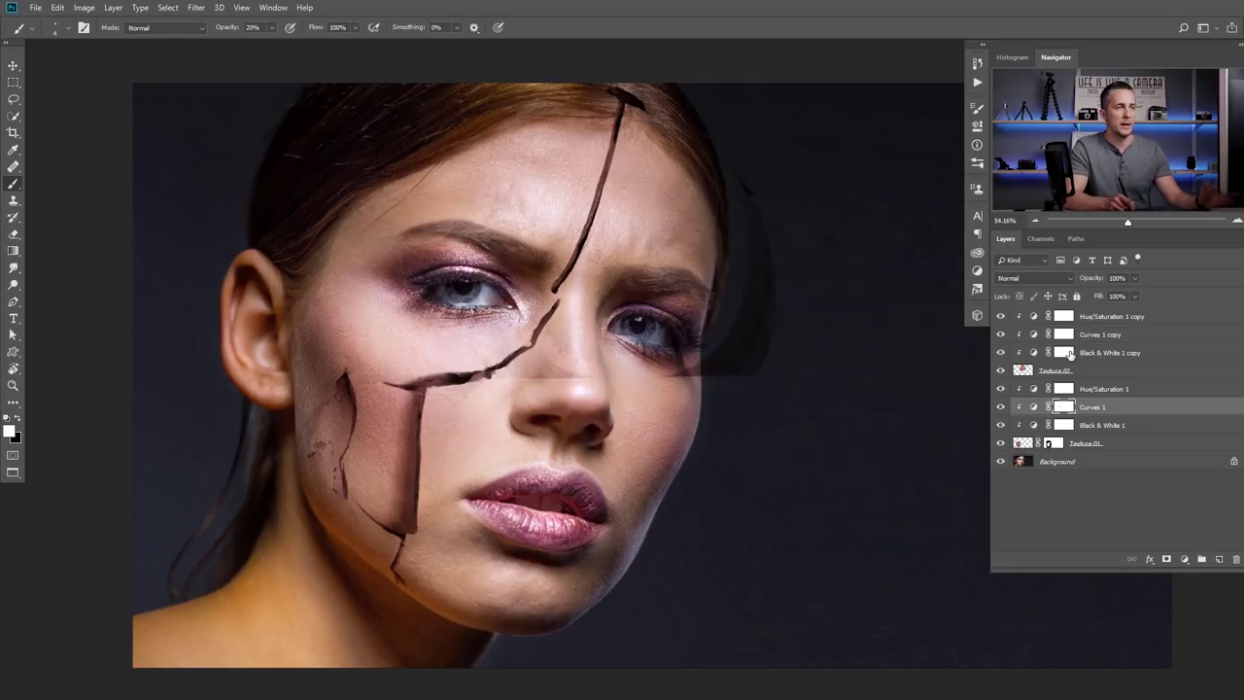
Add a layer mask to Texture 02
left_click(1021, 372)
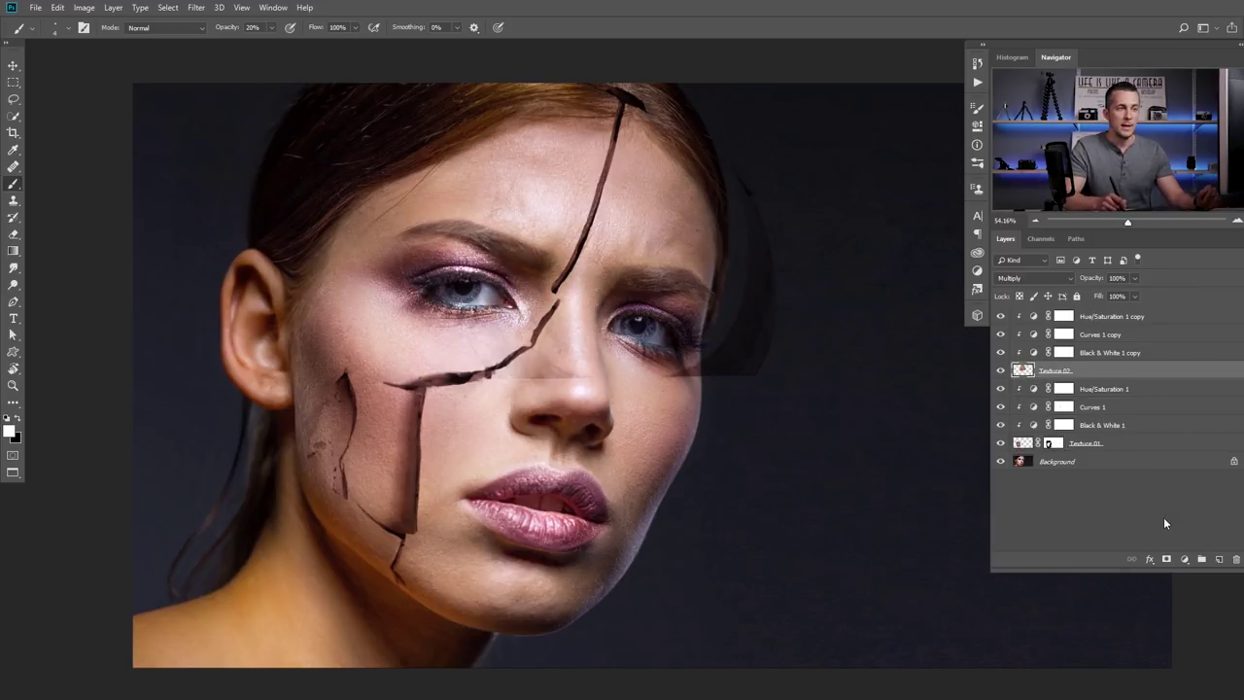
left_click(1167, 560)
left_click(1057, 371)
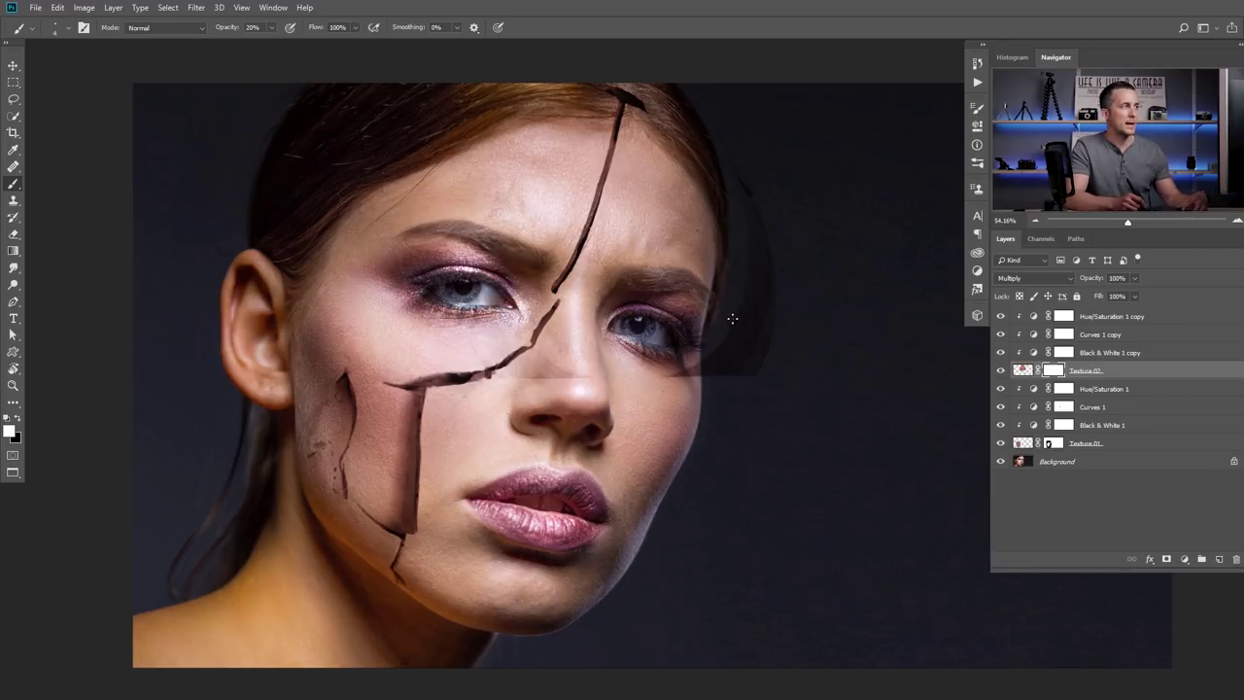
Mask out the Texture 02 excess over the background and around the eye and nose with a black 300 px brush at 100% opacity
key("bracketright")
key("bracketright")
key("x")
key("bracketright")
key("bracketright")
key("bracketright")
key("bracketright")
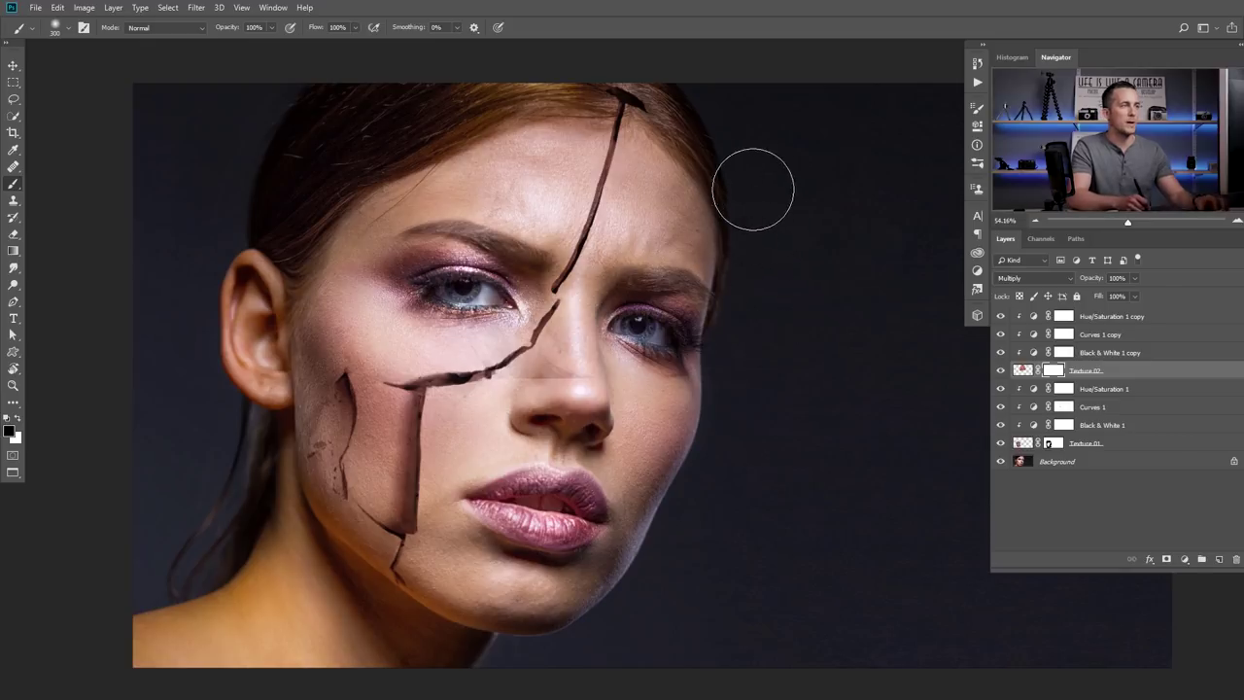
mouse_move(660, 359)
left_mouse_down()
mouse_move(568, 416)
mouse_move(610, 369)
left_mouse_up()
Mask out the leftover Texture 02 excess around the crack at the hairline and nose with a black brush of about 100 px
key("bracketleft")
key("bracketleft")
key("bracketleft")
key("bracketleft")
key("bracketleft")
key("bracketleft")
key("bracketleft")
key("bracketleft")
key("bracketleft")
key("bracketleft")
key("bracketleft")
key("bracketleft")
key("bracketleft")
key("bracketleft")
key("bracketleft")
key("bracketleft")
key("bracketleft")
key("bracketleft")
scroll(405, 323, "down", 5)
key("bracketright")
key("bracketright")
key("bracketright")
key("bracketright")
key("bracketright")
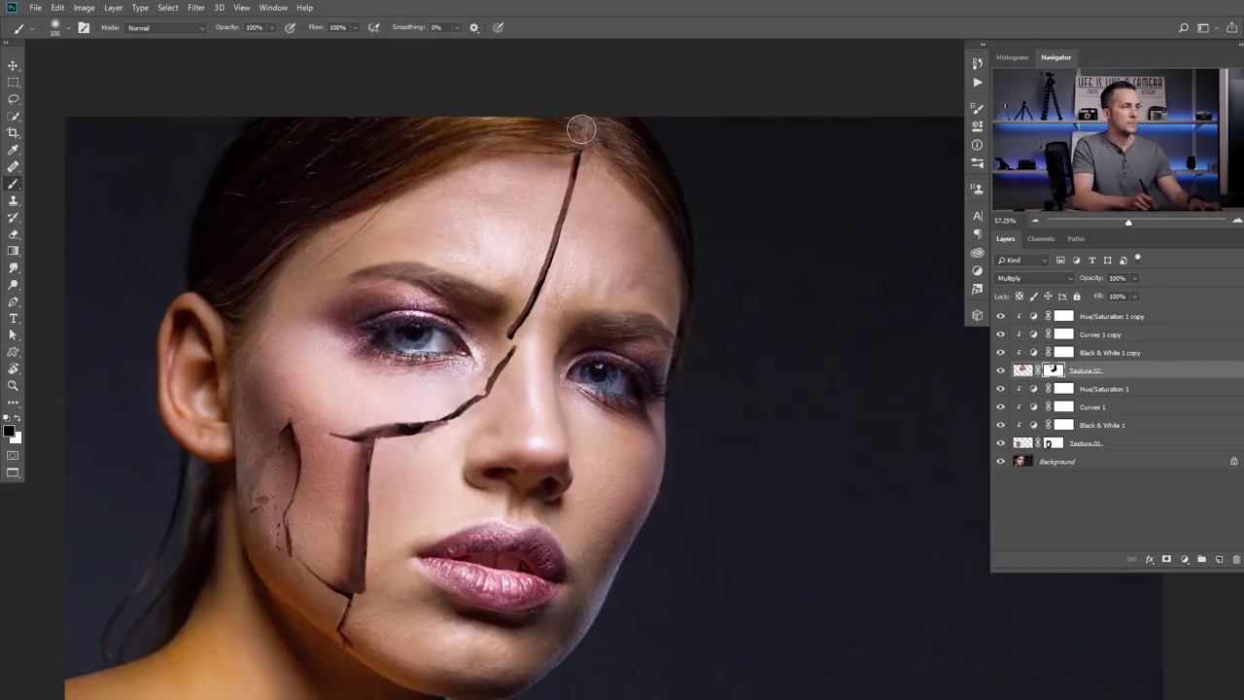
mouse_move(428, 389)
left_mouse_down()
mouse_move(536, 169)
mouse_move(515, 389)
left_mouse_up()
Paint the Curves 1 copy mask black at 20% opacity with a very small brush along the edges of the forehead and nose cracks
scroll(564, 126, "up", 5)
key("2")
scroll(603, 223, "down", 4)
scroll(526, 399, "up", 7)
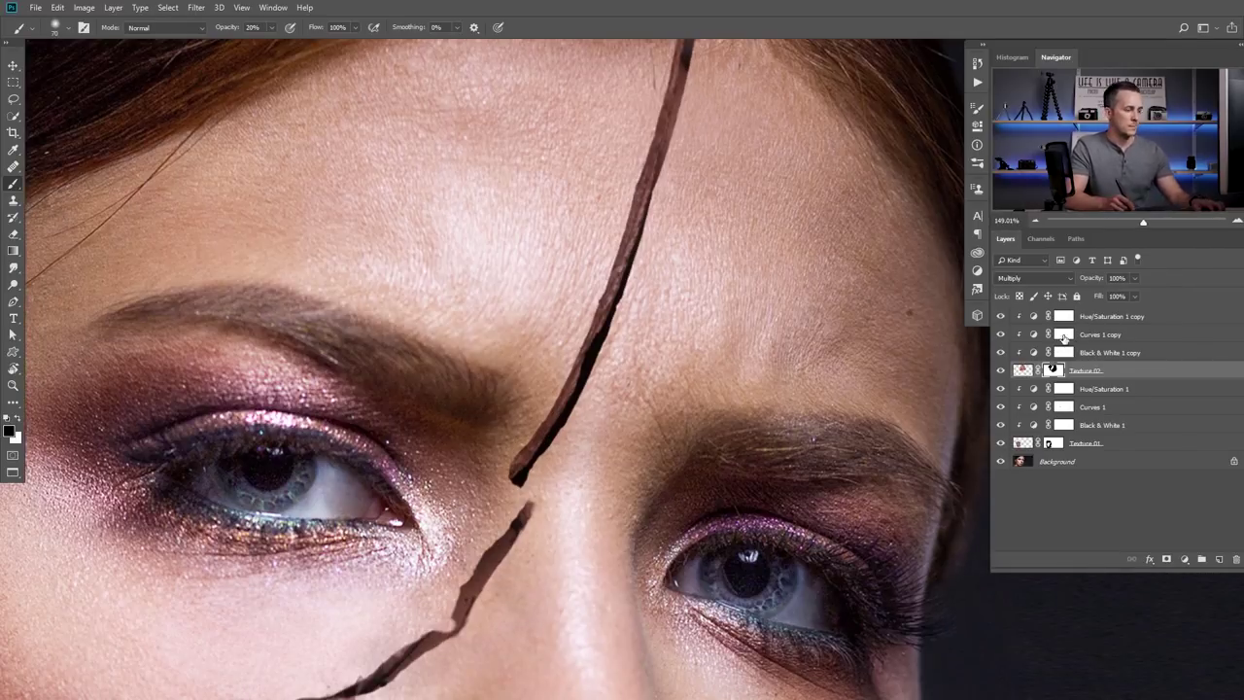
left_click(1064, 336)
key("bracketleft")
key("bracketleft")
key("bracketleft")
key("bracketleft")
key("bracketleft")
key("bracketleft")
key("bracketleft")
key("bracketleft")
key("bracketleft")
key("bracketleft")
left_click_drag(536, 469, 581, 379)
scroll(574, 388, "down", 4)
scroll(563, 393, "up", 4)
key("bracketleft")
left_click_drag(526, 469, 664, 261)
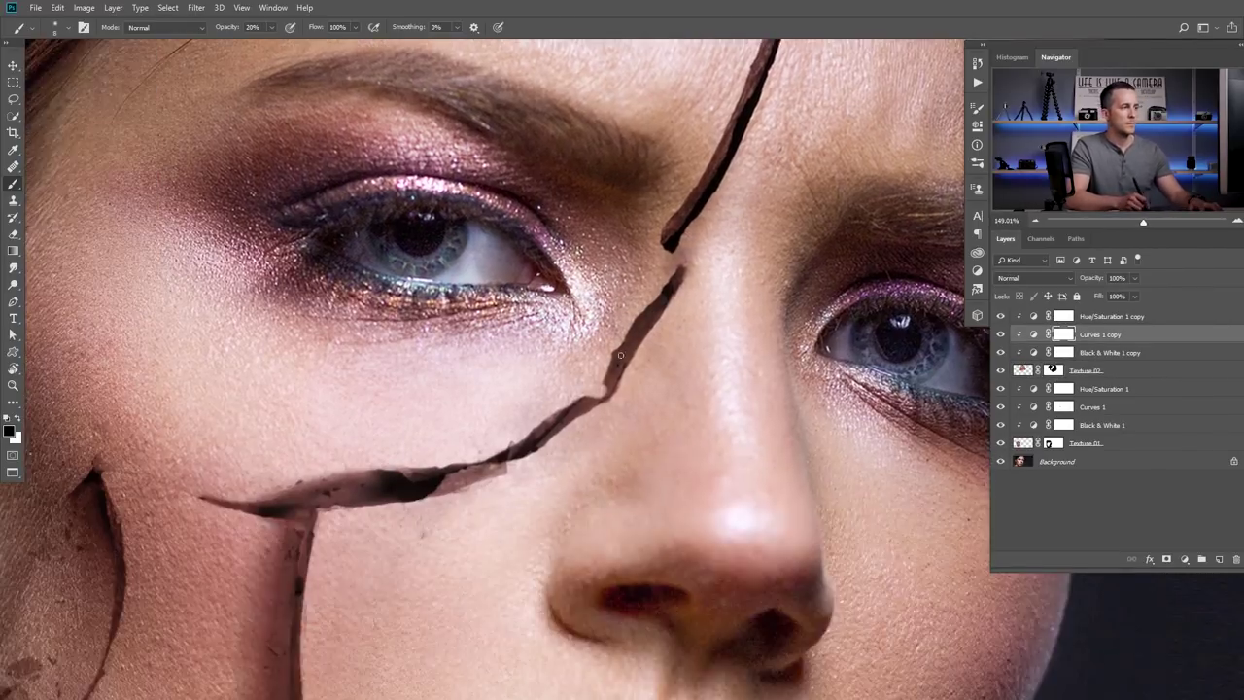
left_click_drag(616, 377, 517, 441)
left_click_drag(518, 441, 664, 311)
mouse_move(758, 209)
left_mouse_down()
mouse_move(573, 401)
mouse_move(661, 336)
mouse_move(578, 478)
left_mouse_up()
Paint white on the Curves 1 copy mask at the upper end of the nose crack with a 15 px brush at 20% opacity
scroll(570, 292, "up", 2)
key("bracketright")
key("bracketright")
key("x")
left_click_drag(665, 329, 672, 305)
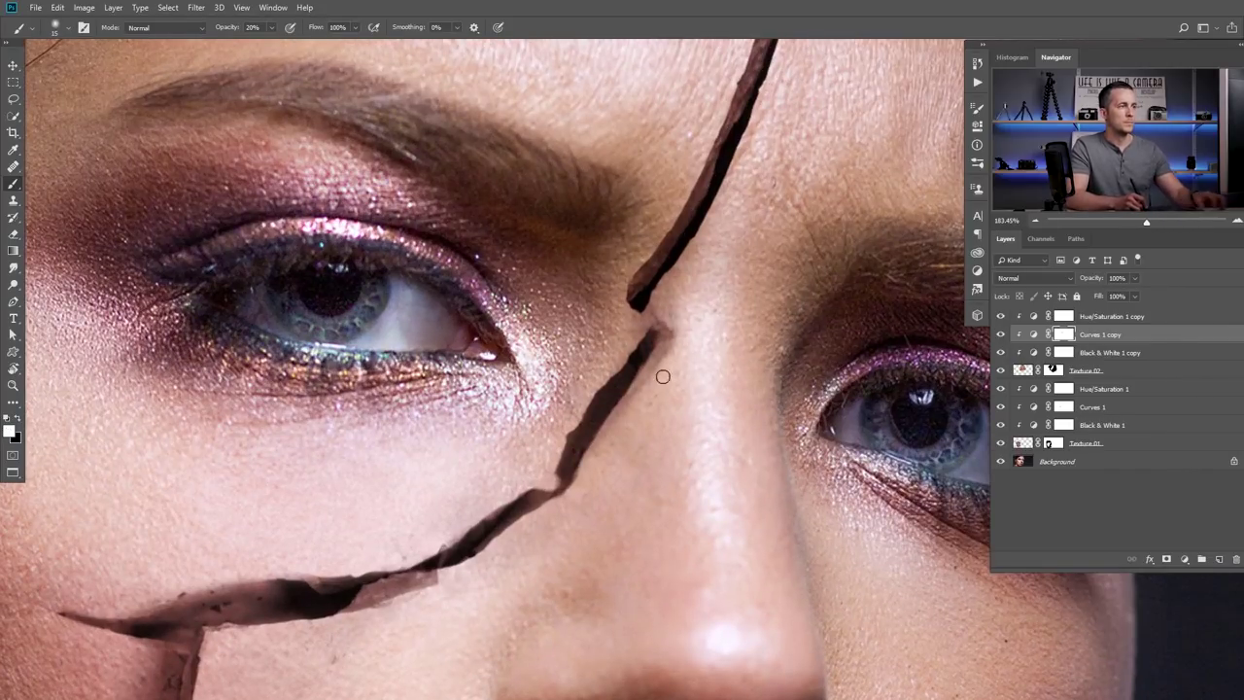
scroll(661, 379, "down", 5)
scroll(654, 337, "down", 1)
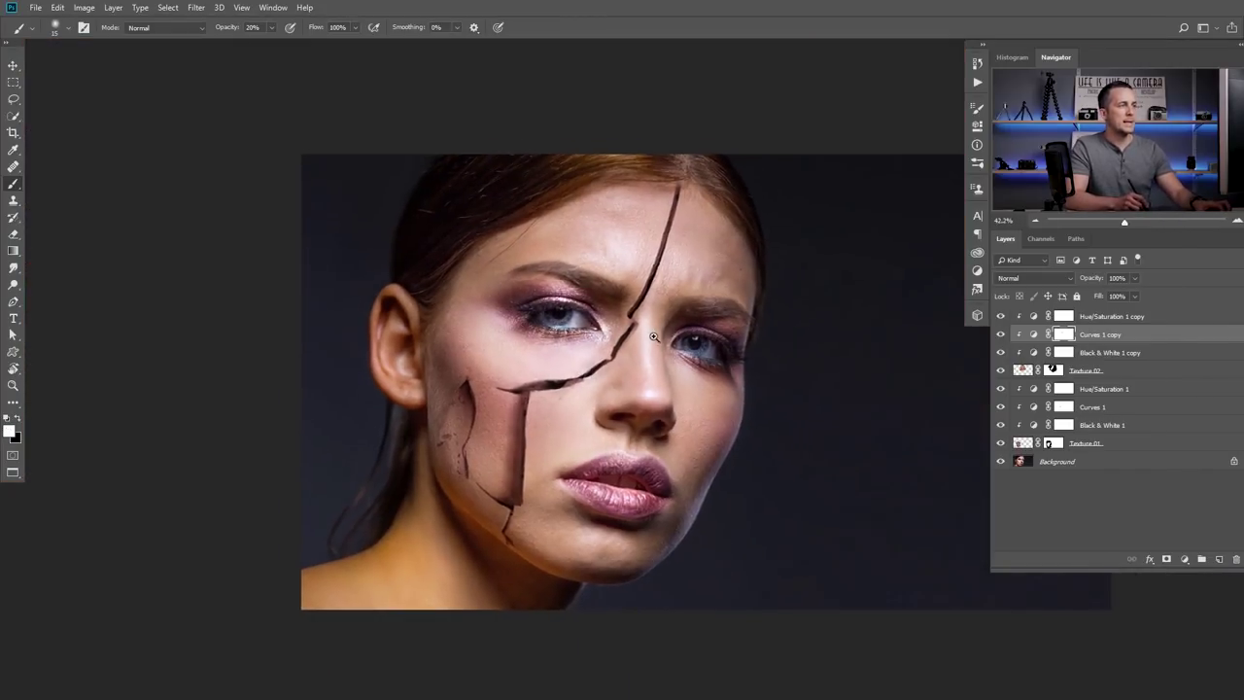
scroll(583, 383, "up", 1)
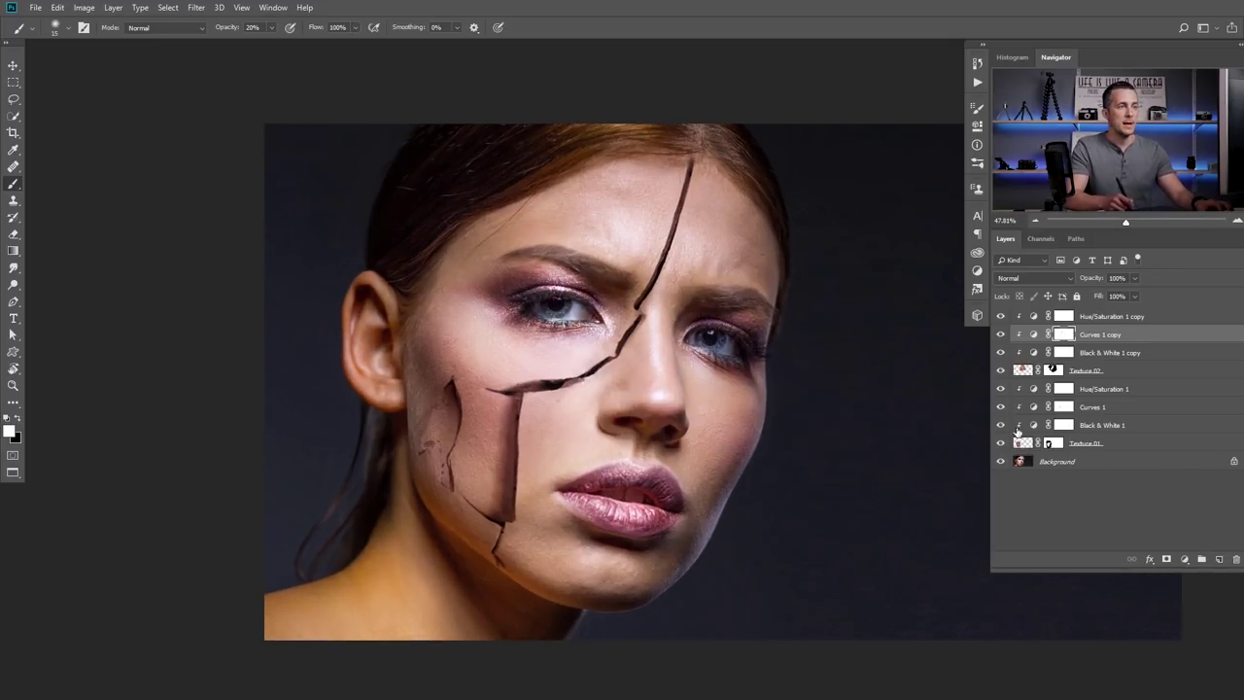
Blend the forehead crack's top end into the hairline by painting fine black hair-like strokes on the Texture 02 mask at 100% opacity
left_click_drag(650, 203, 639, 253)
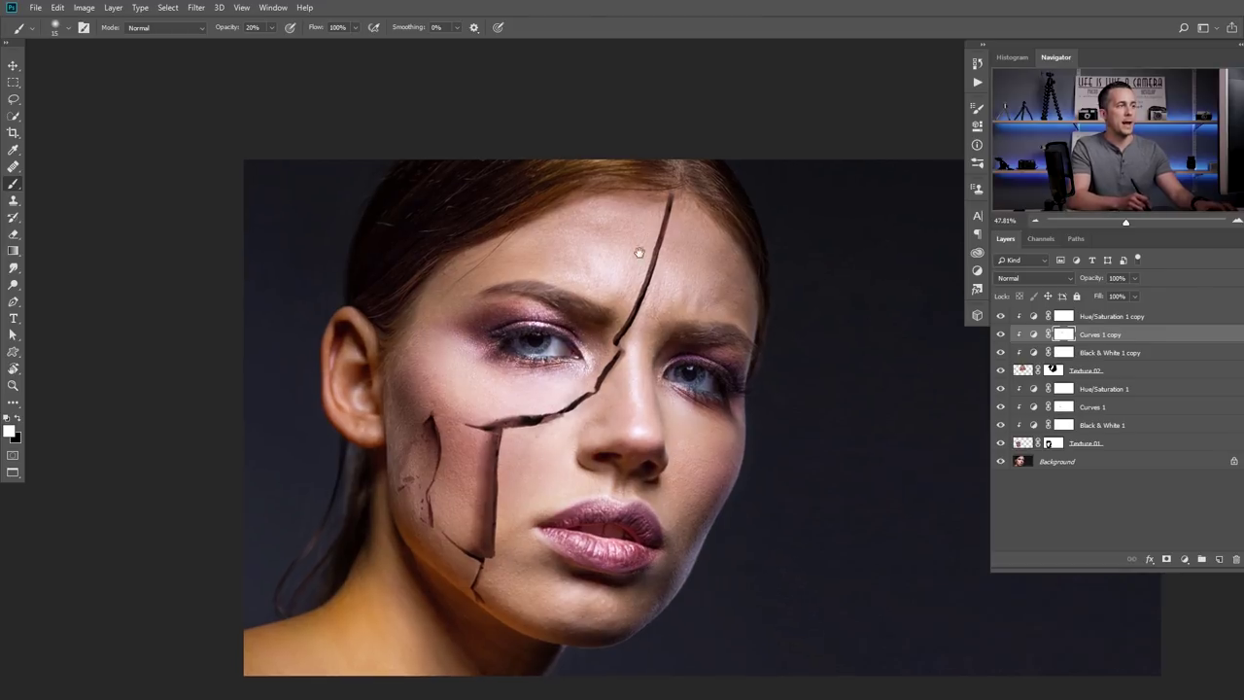
left_click_drag(667, 191, 778, 225)
left_click_drag(668, 226, 707, 253)
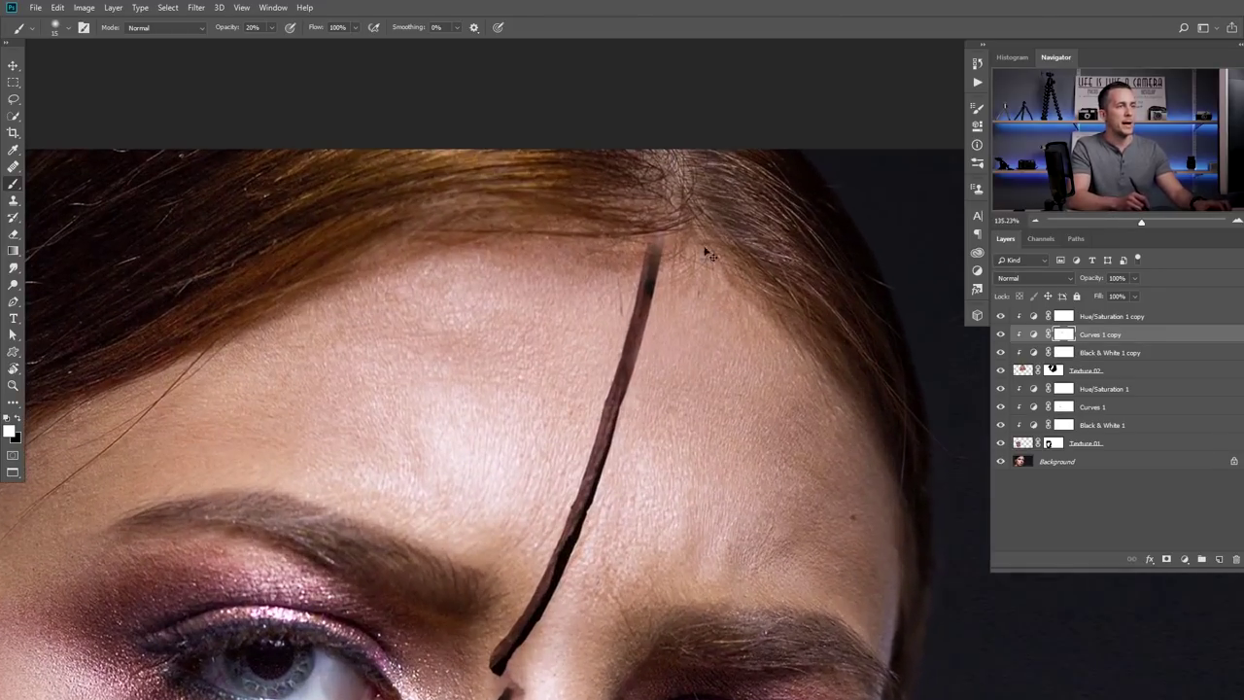
left_click(1054, 372)
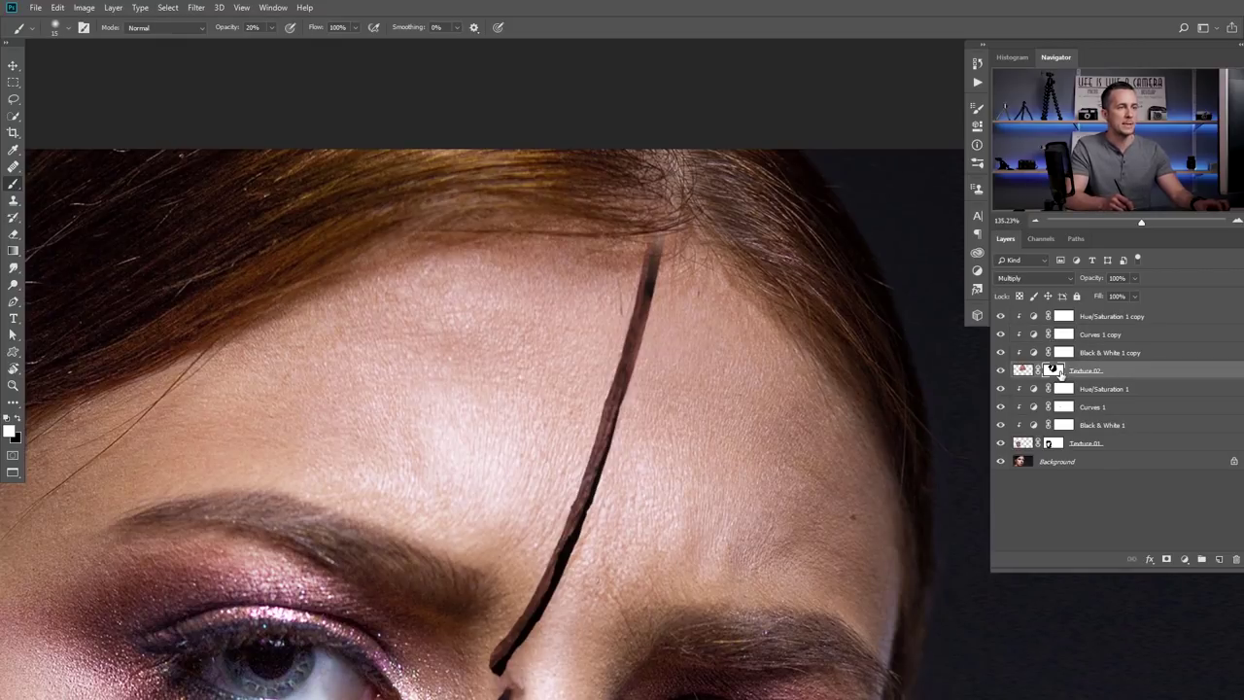
right_click(665, 271)
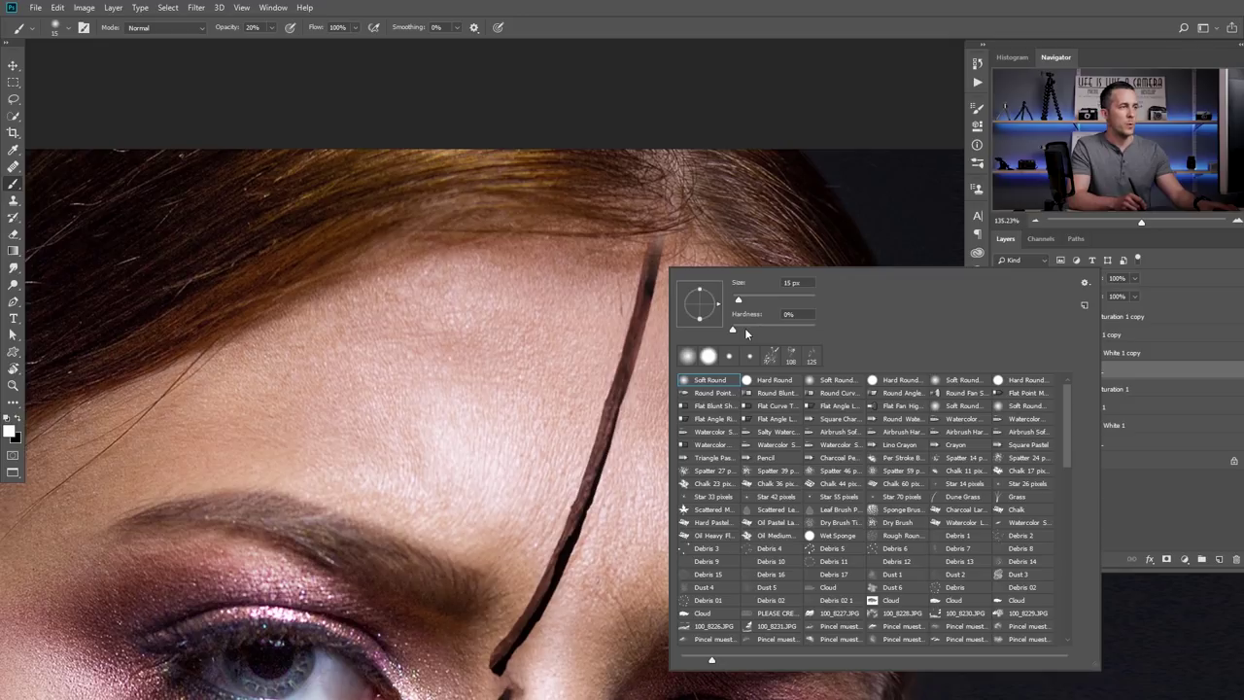
key("Escape")
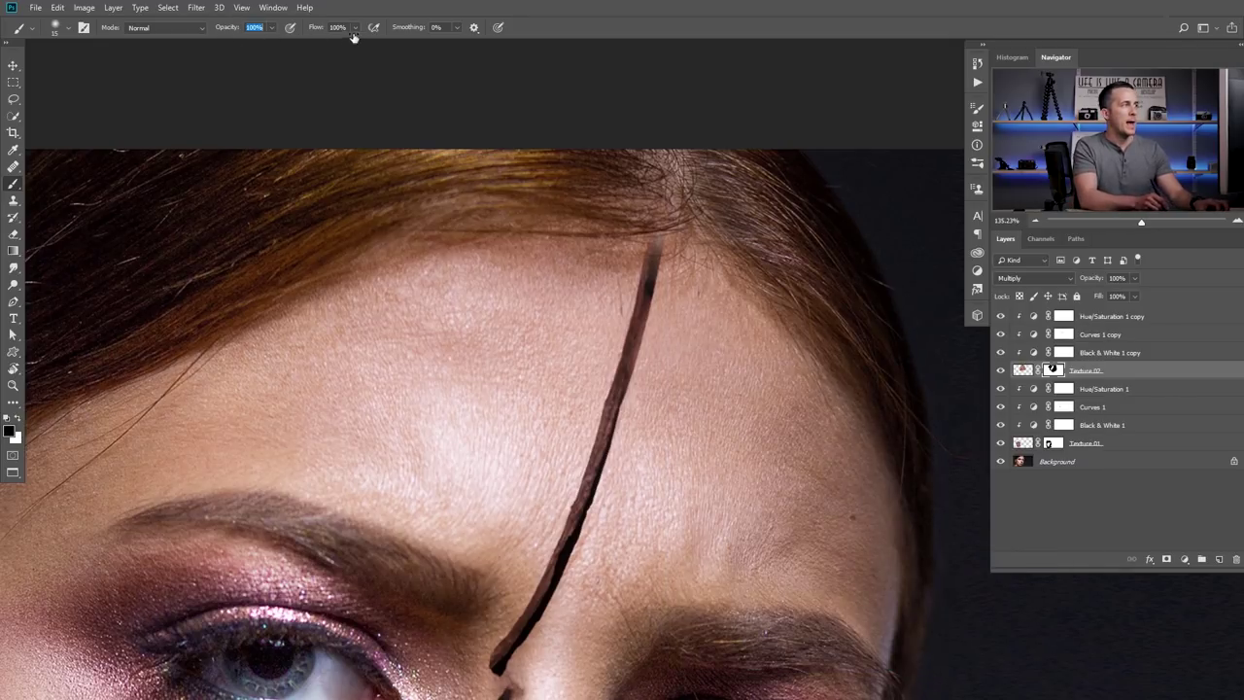
scroll(669, 253, "up", 3)
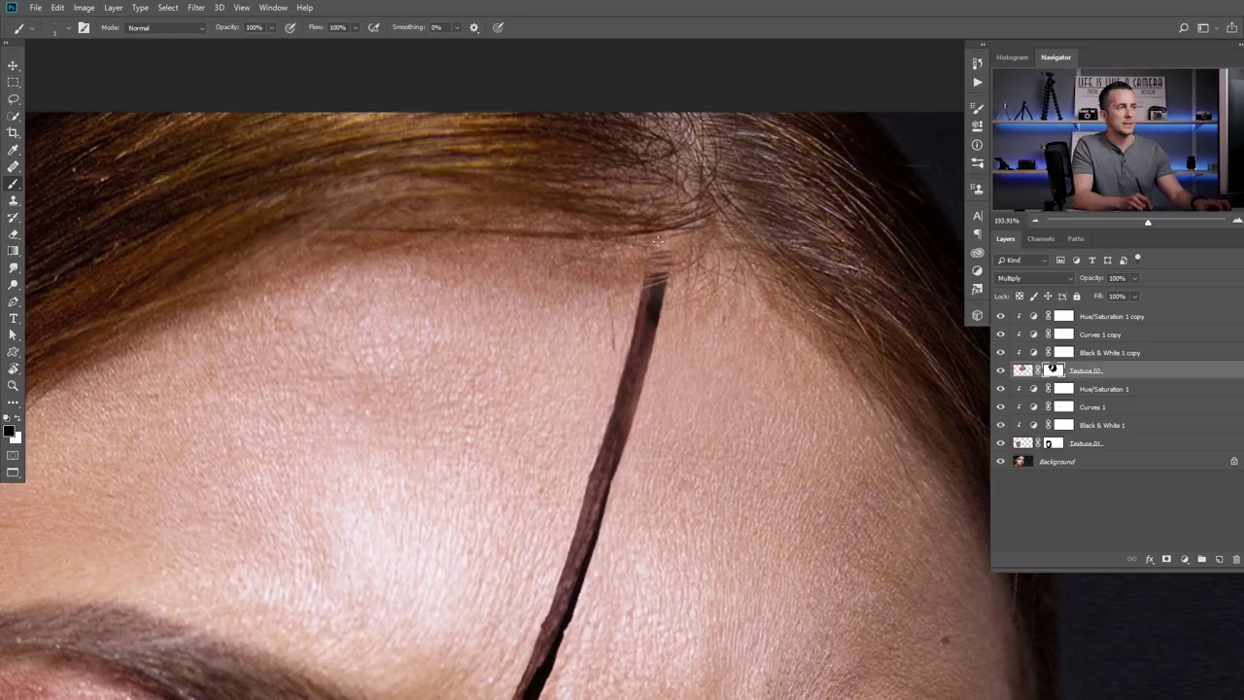
left_click_drag(678, 225, 555, 313)
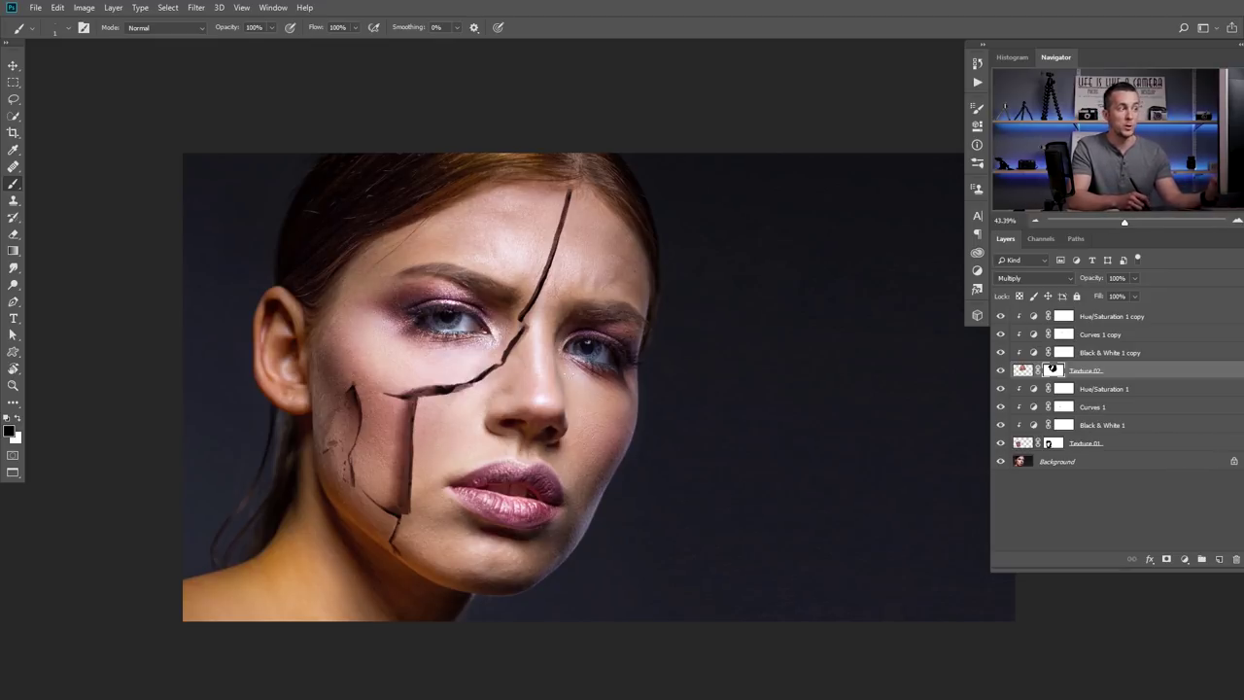
left_click_drag(604, 427, 552, 417)
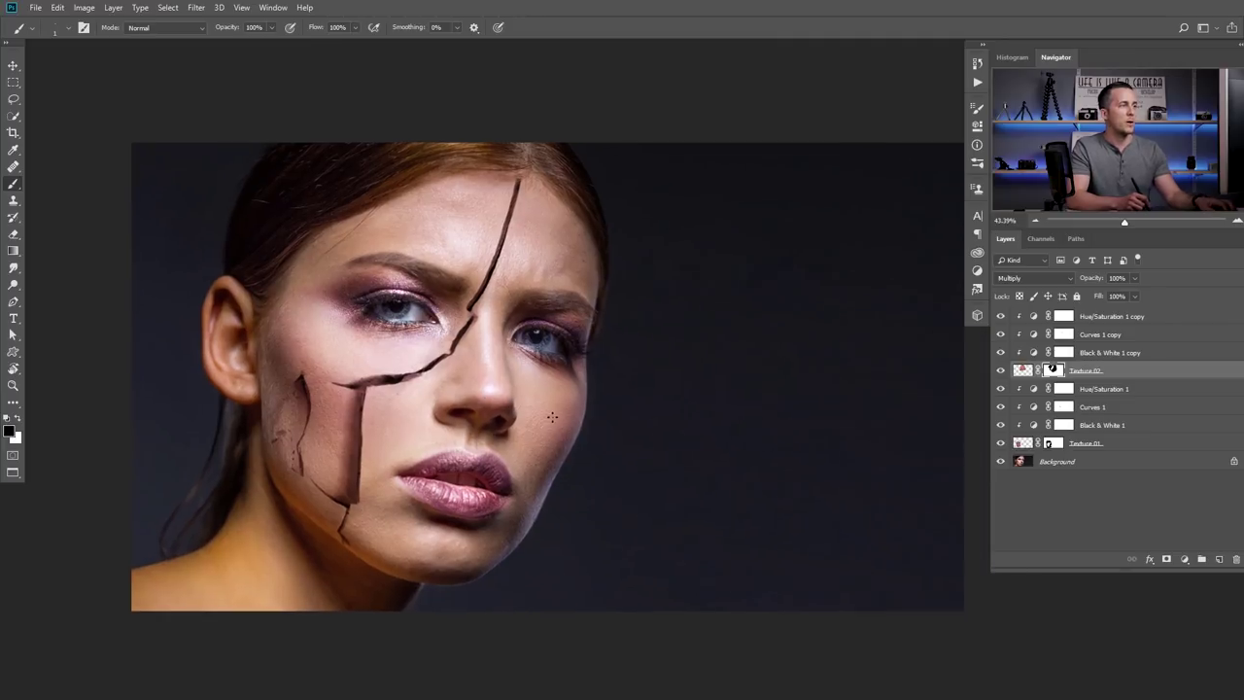
Switch to Lightroom and open IMG_1879.CR2, the curved rim piece with a crack across it, in Photoshop
key("alt+Tab")
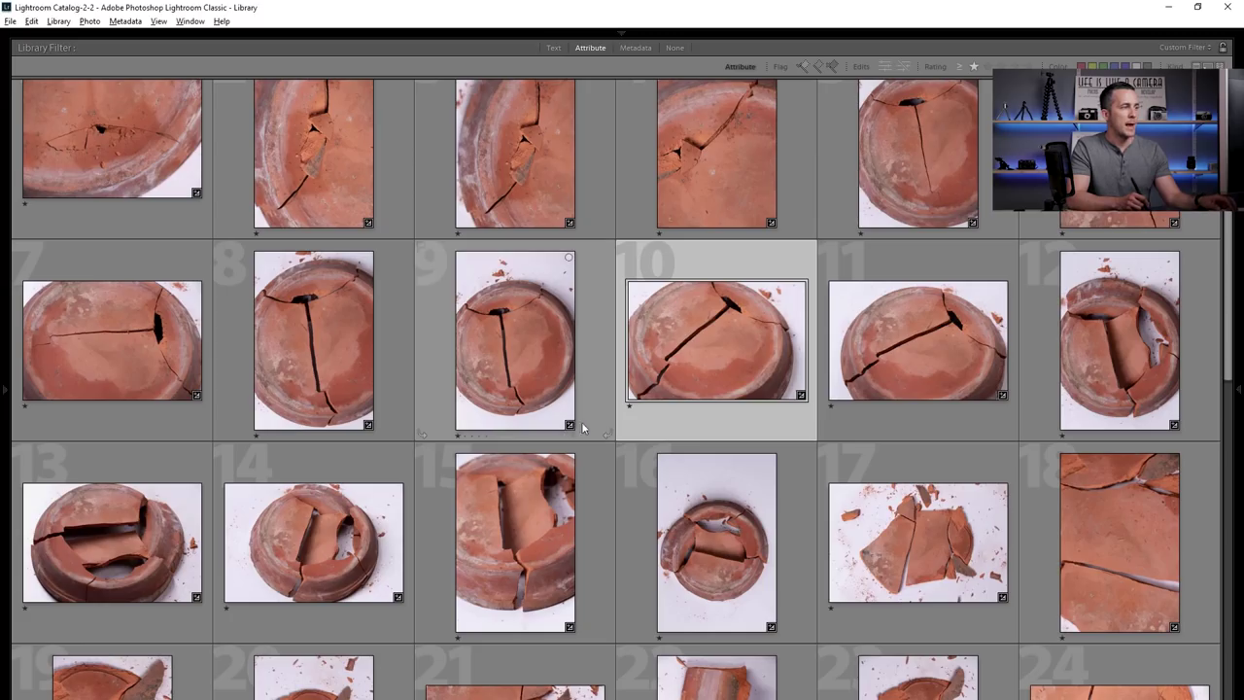
scroll(602, 408, "down", 1)
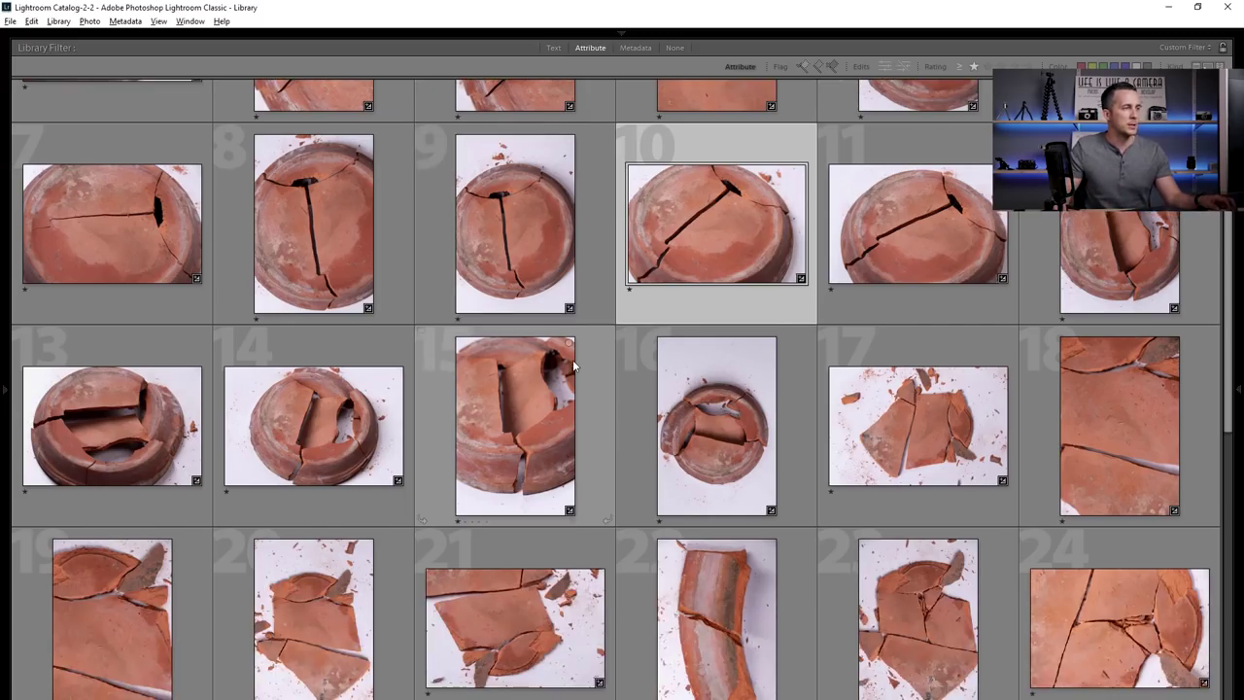
scroll(579, 374, "down", 2)
scroll(574, 359, "down", 3)
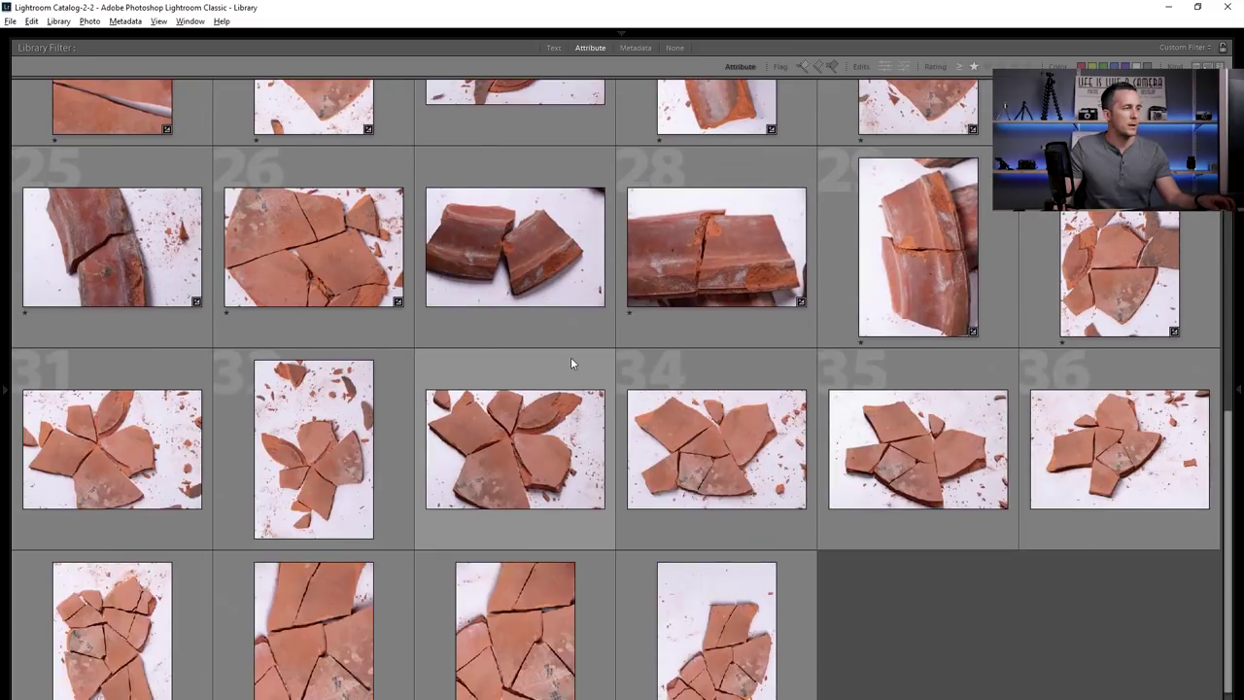
scroll(571, 359, "up", 1)
scroll(572, 360, "up", 1)
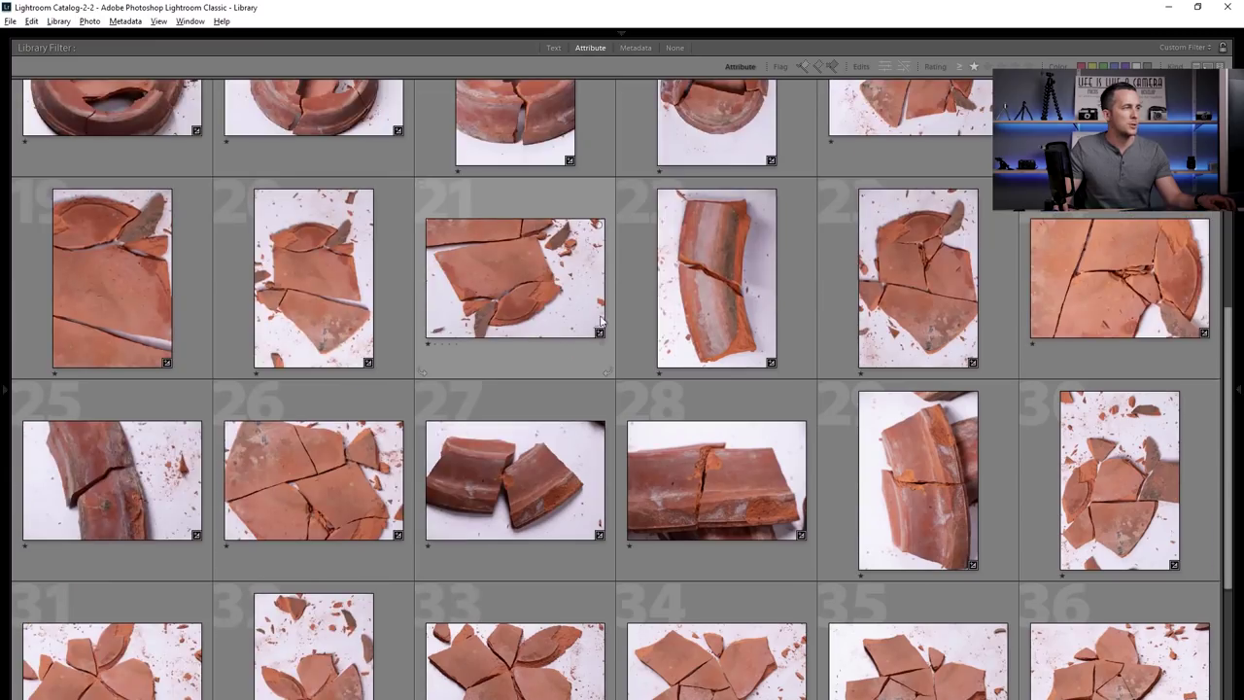
left_click(705, 254)
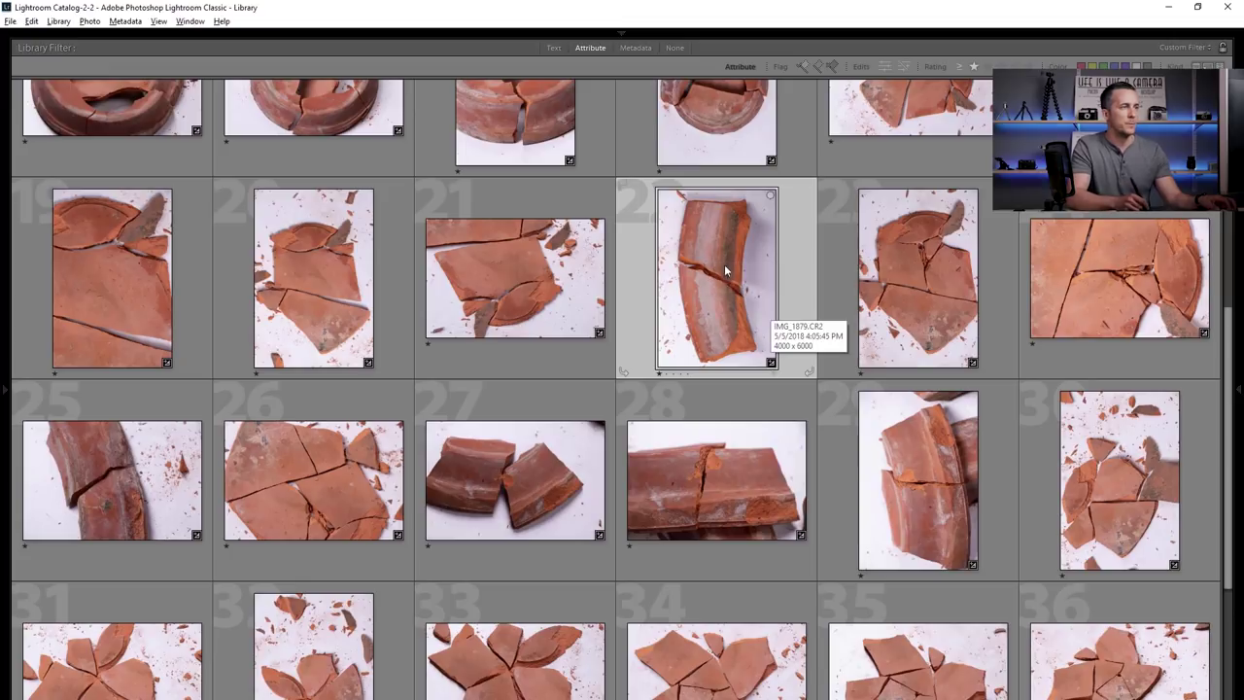
right_click(726, 267)
mouse_move(759, 379)
left_click(677, 376)
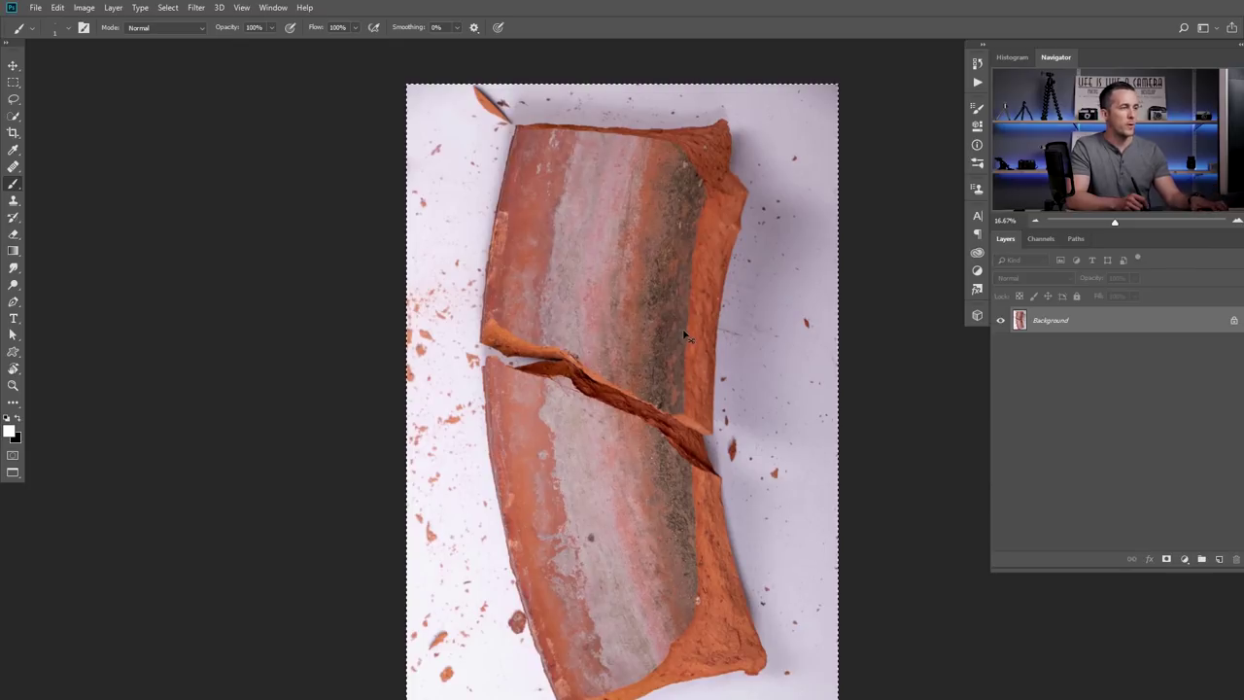
Close the copied rim photo without saving, then paste it above Hue/Saturation 1 copy and fit its crack over the chin
key("ctrl+w")
left_click(617, 282)
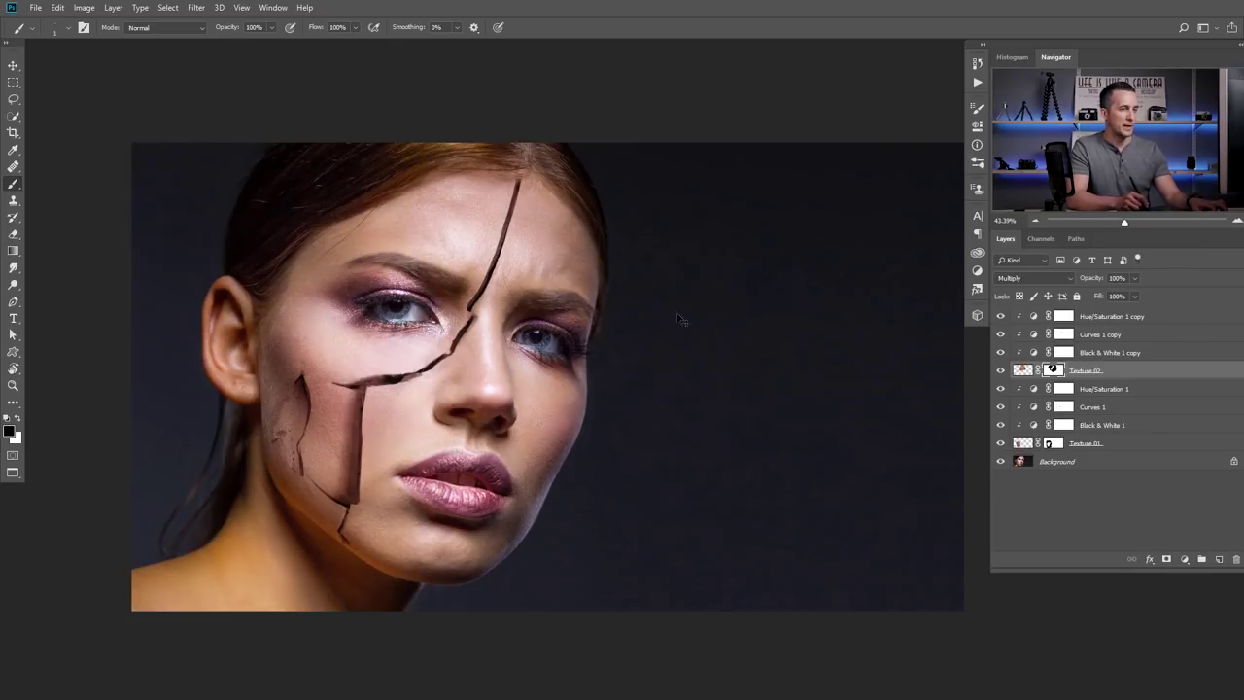
left_click(1039, 321)
key("ctrl+v")
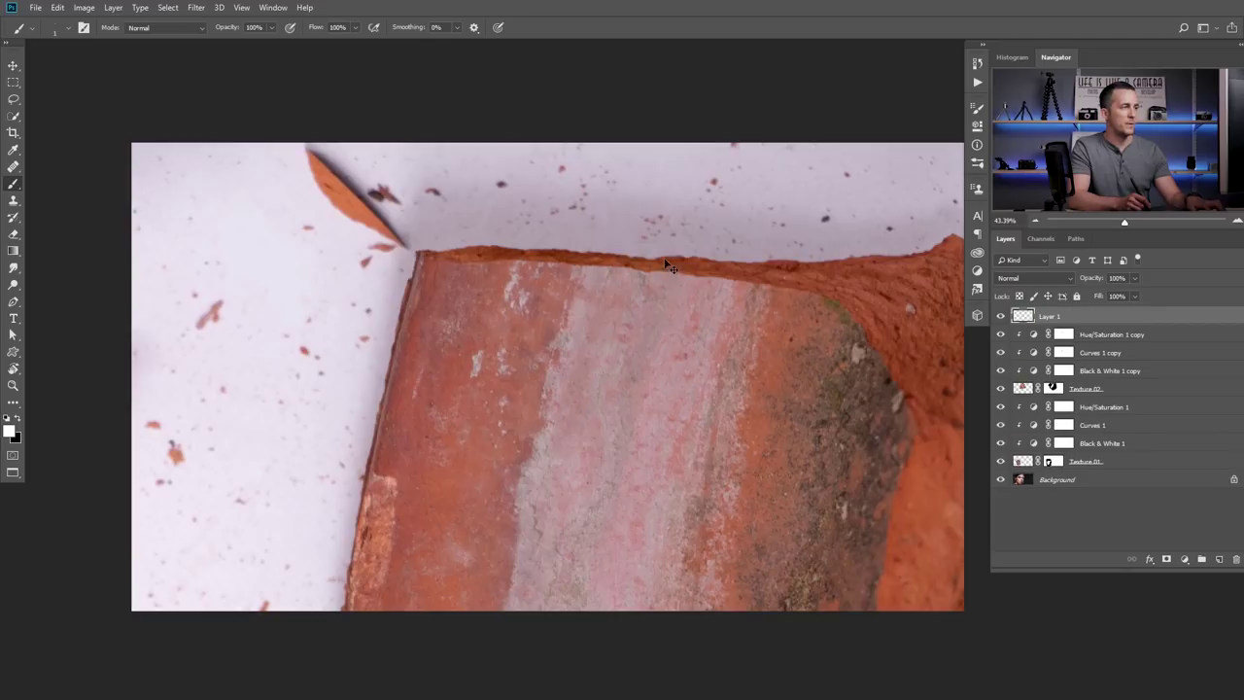
key("ctrl+t")
scroll(127, 140, "down", 3)
left_click_drag(285, 369, 279, 411)
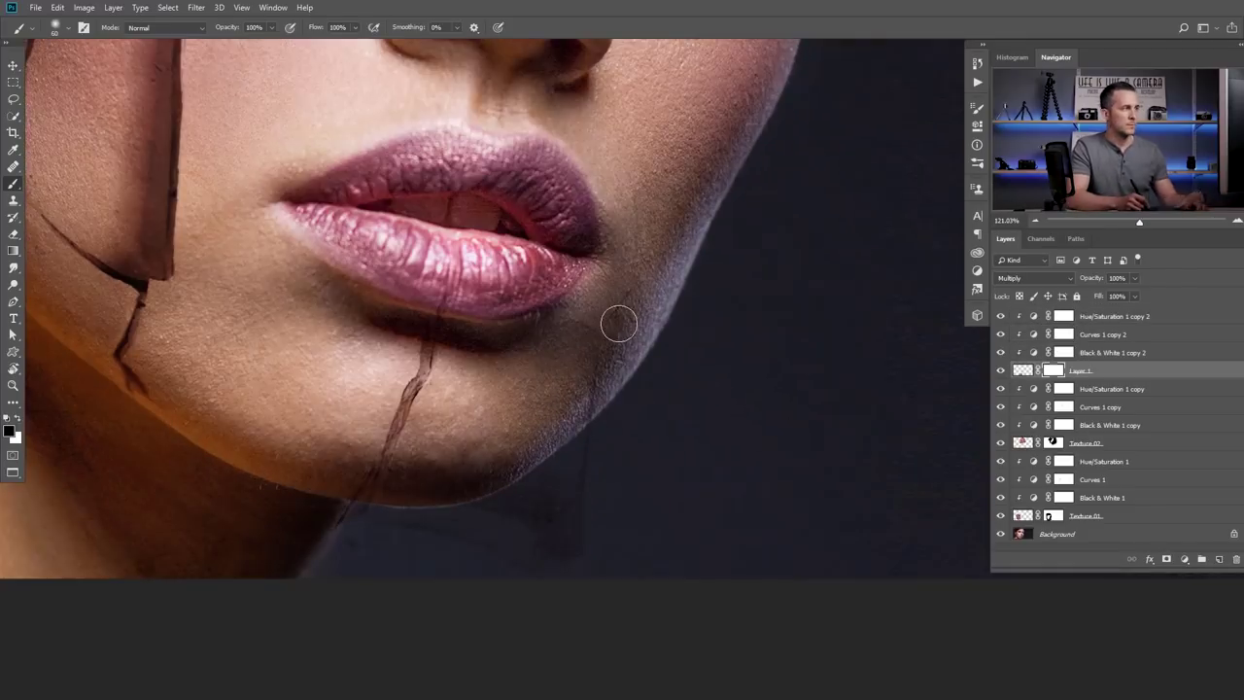
Mask out Layer 1's excess around the chin, jaw and background with a black 60 px brush at 100% opacity
left_click_drag(619, 324, 658, 176)
left_click_drag(393, 359, 381, 377)
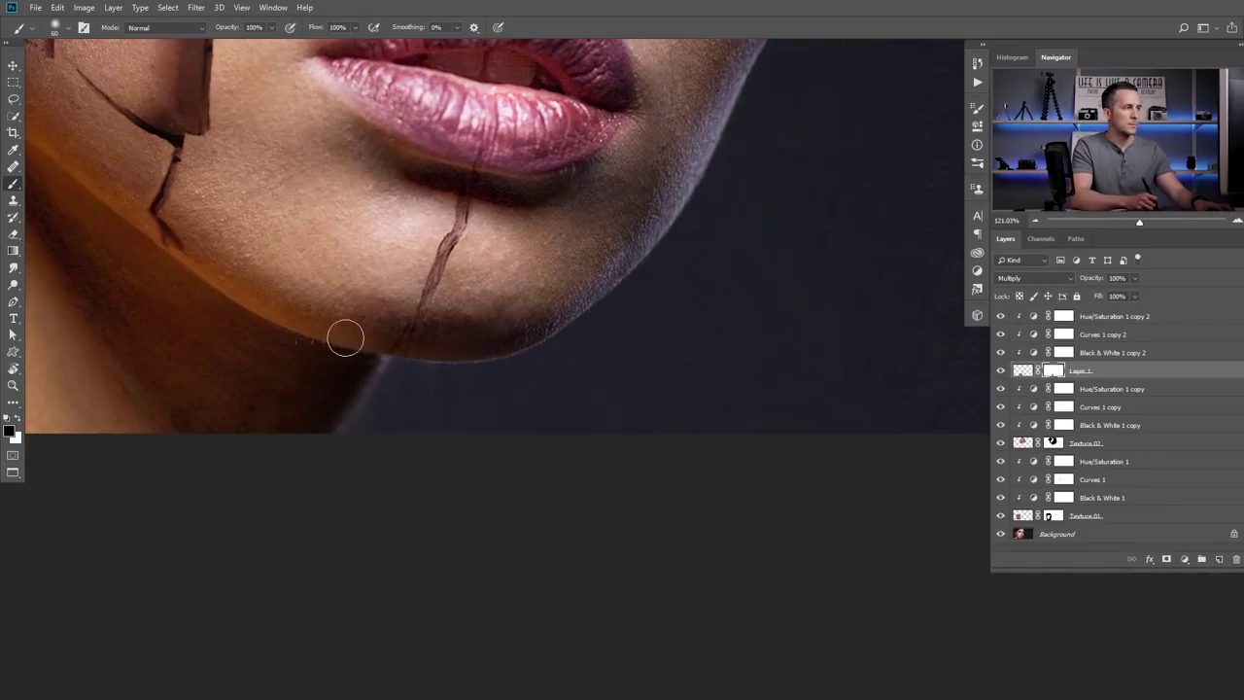
key("bracketleft")
Paint black along the chin crack on the Curves 1 copy 2 mask with a small brush at 30% opacity
scroll(340, 340, "down", 5)
scroll(378, 275, "up", 3)
left_click_drag(428, 263, 374, 408)
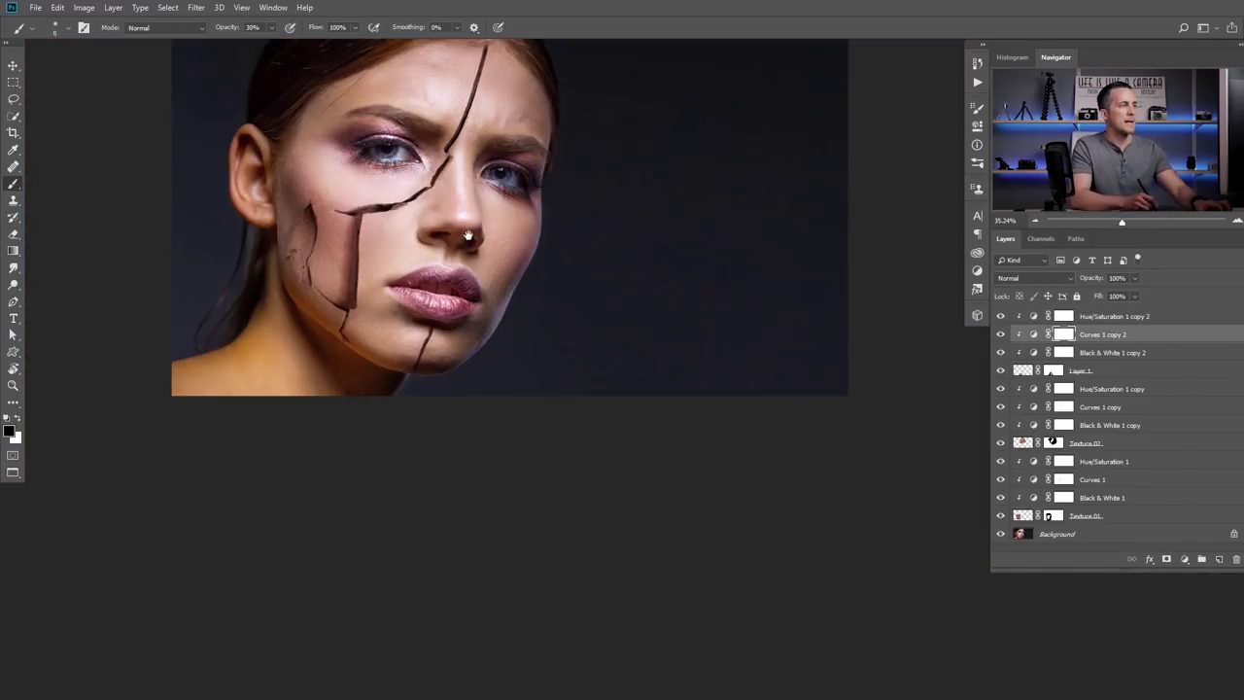
scroll(486, 282, "up", 1)
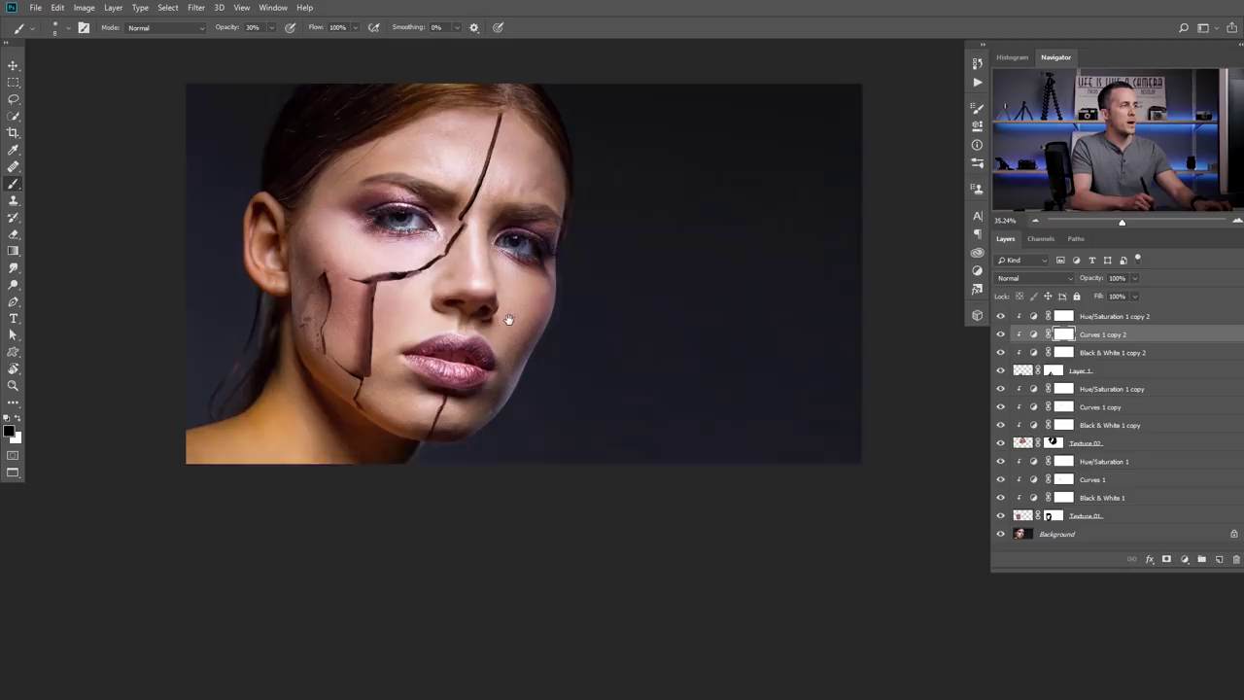
scroll(510, 321, "up", 3)
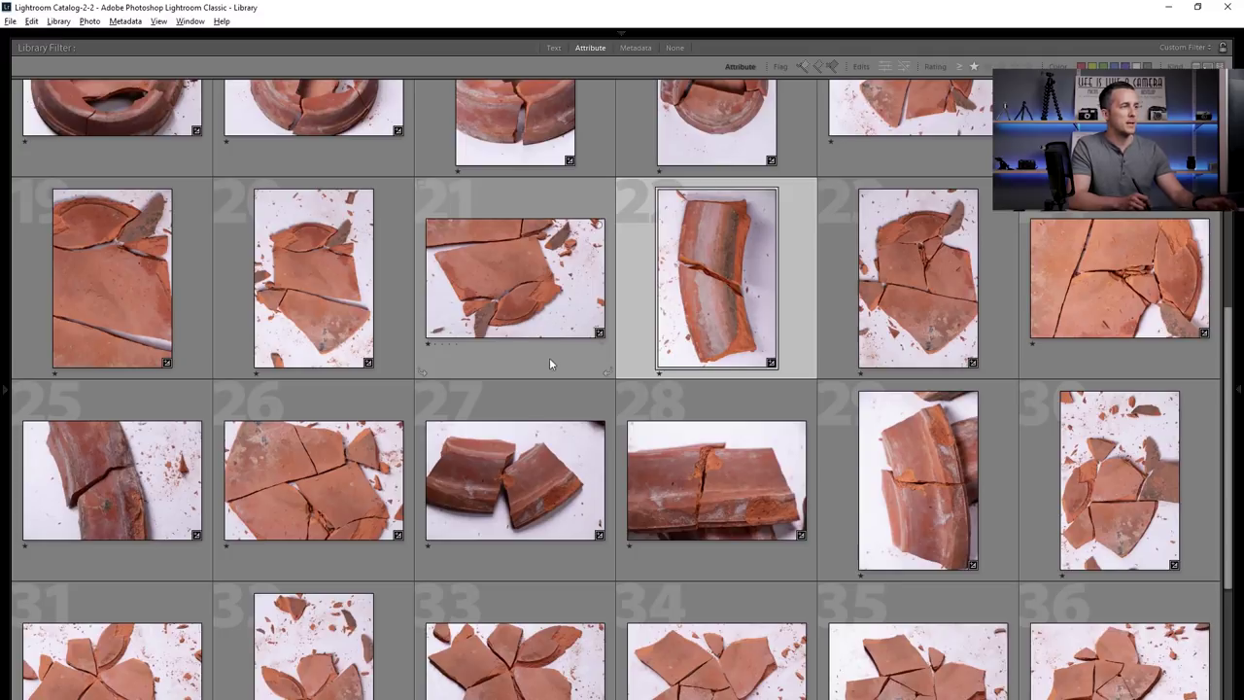
Switch to Lightroom and open photo 37, the full arrangement of shattered clay pieces, in Adobe Photoshop CC 2018
scroll(571, 365, "down", 3)
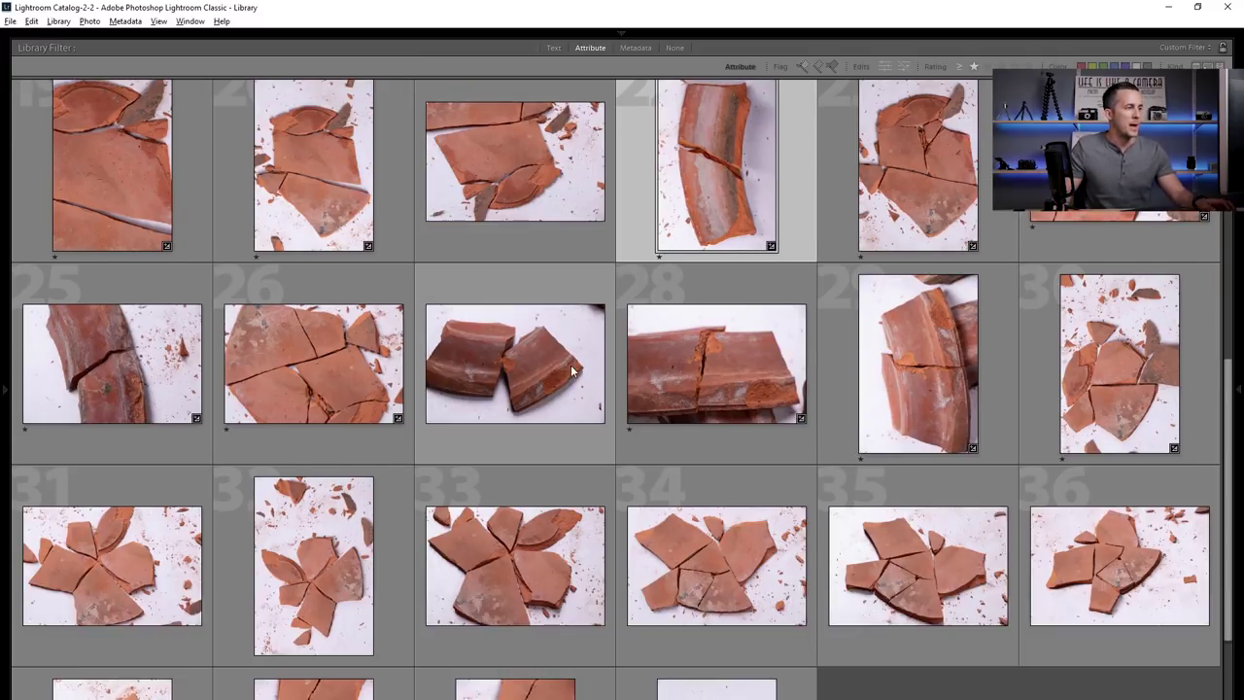
left_click(113, 620)
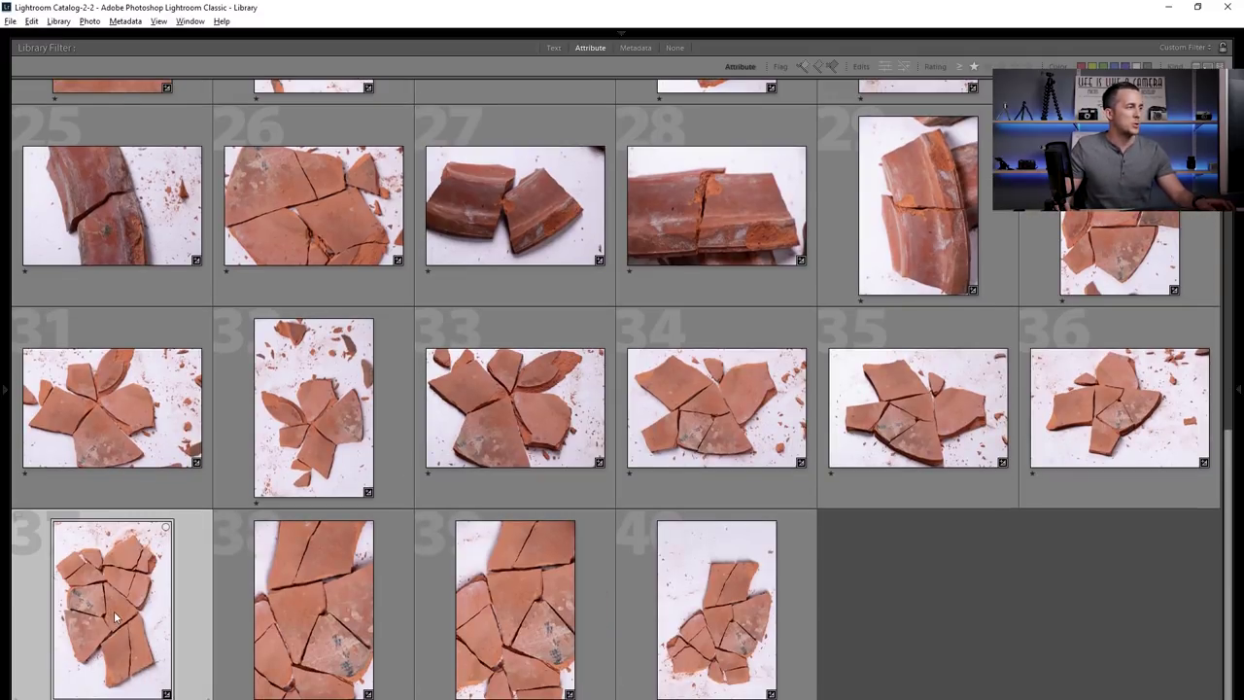
right_click(113, 619)
mouse_move(233, 319)
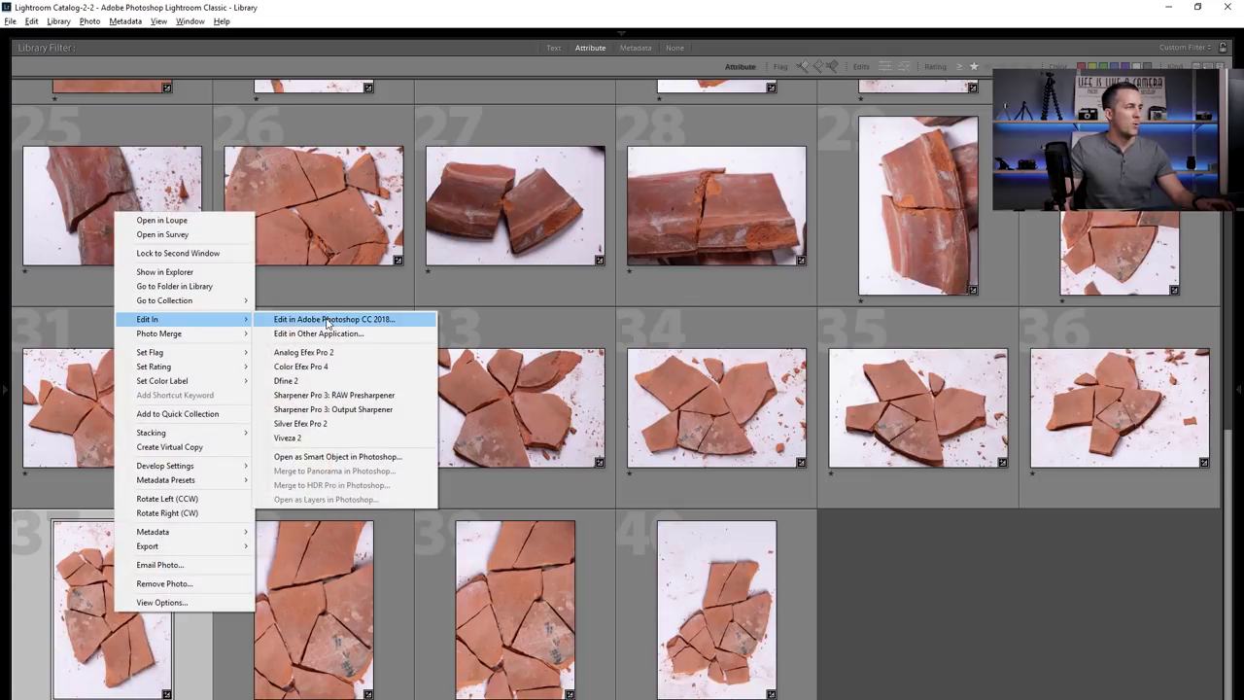
left_click(291, 319)
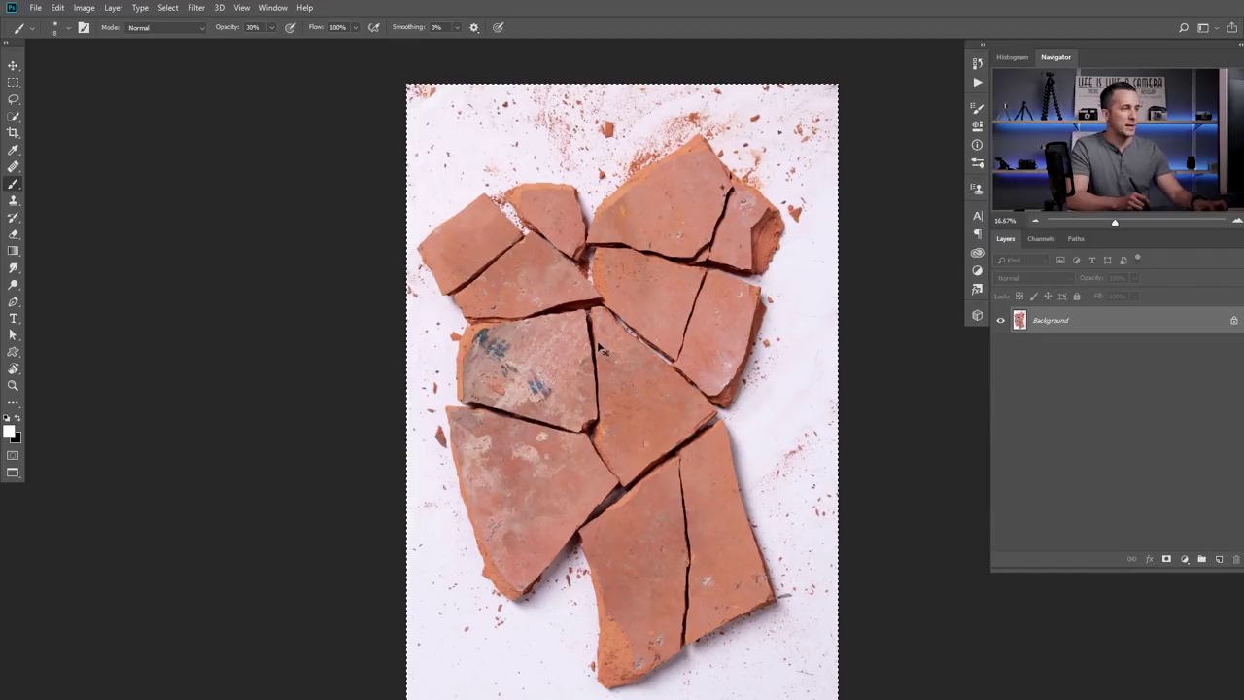
Close the copied shattered-pieces photo without saving and paste it as a new layer above Hue/Saturation 1 copy 2
key("ctrl+w")
left_click(621, 283)
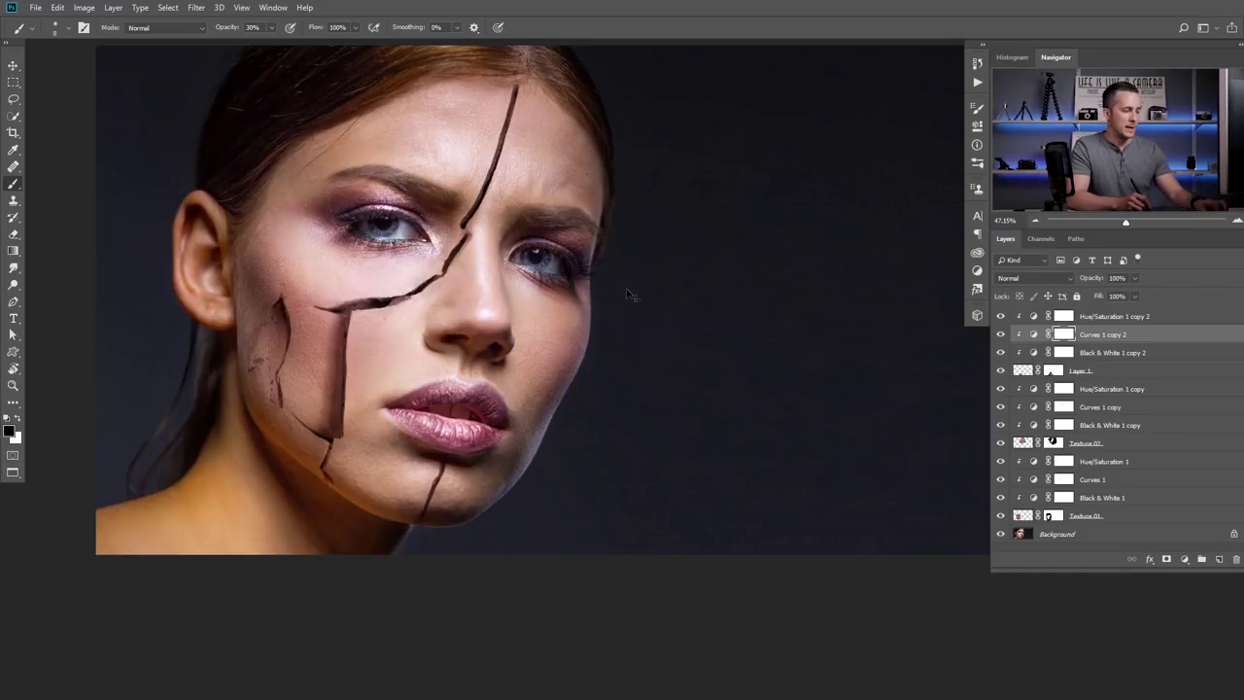
left_click(1036, 321)
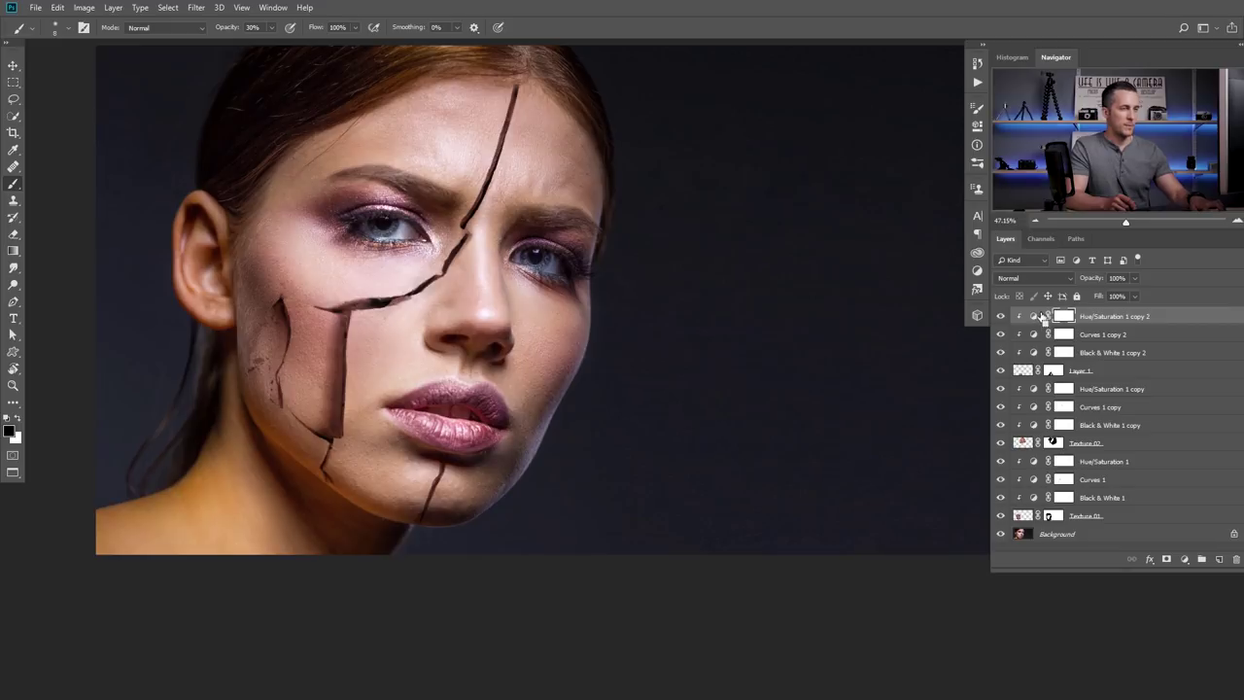
key("ctrl+v")
Scale Layer 2 down to about 12.7%, move it over the woman's far cheek, and set its blend mode to Multiply
key("ctrl+t")
key("ctrl+0")
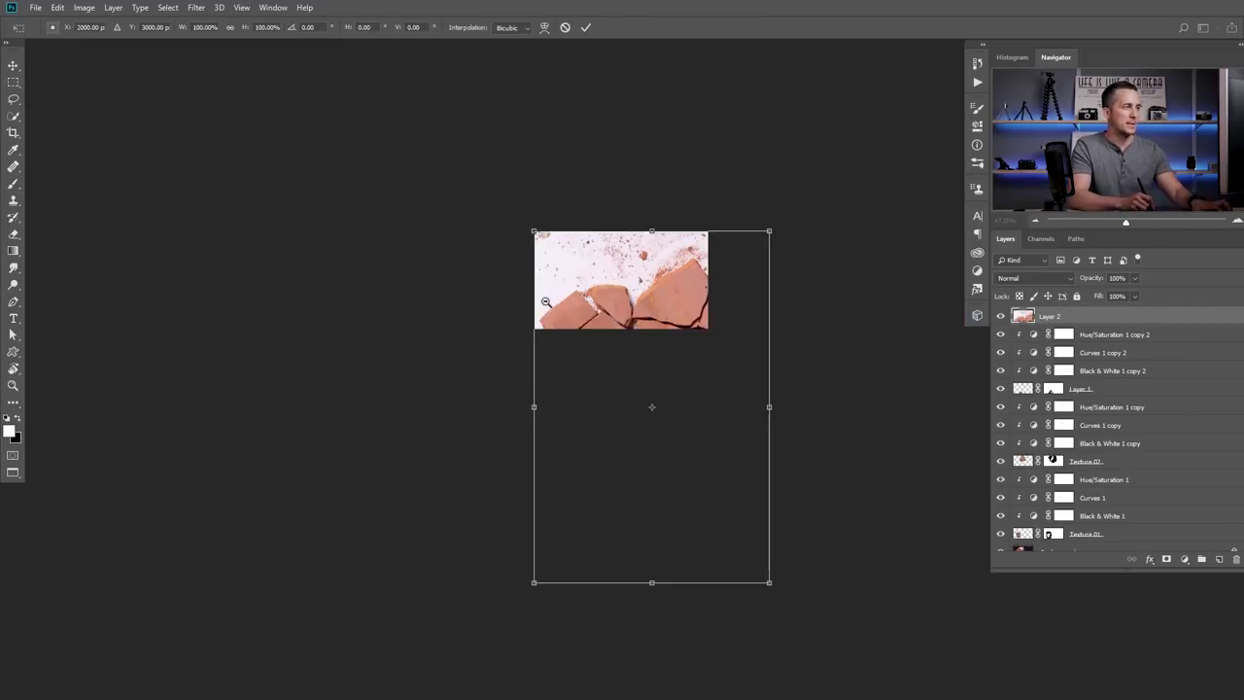
left_click_drag(768, 231, 673, 317)
left_click_drag(688, 366, 719, 323)
left_click_drag(613, 280, 648, 294)
left_click_drag(740, 66, 683, 249)
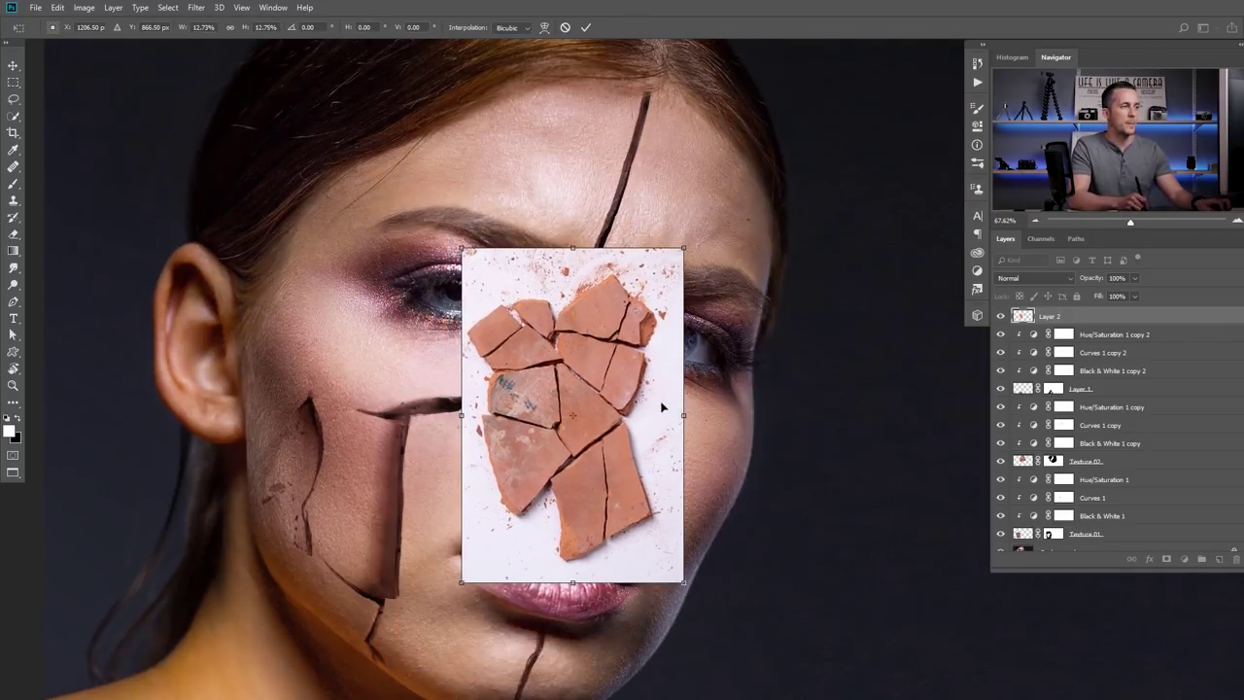
left_click_drag(662, 408, 736, 455)
left_click(1033, 278)
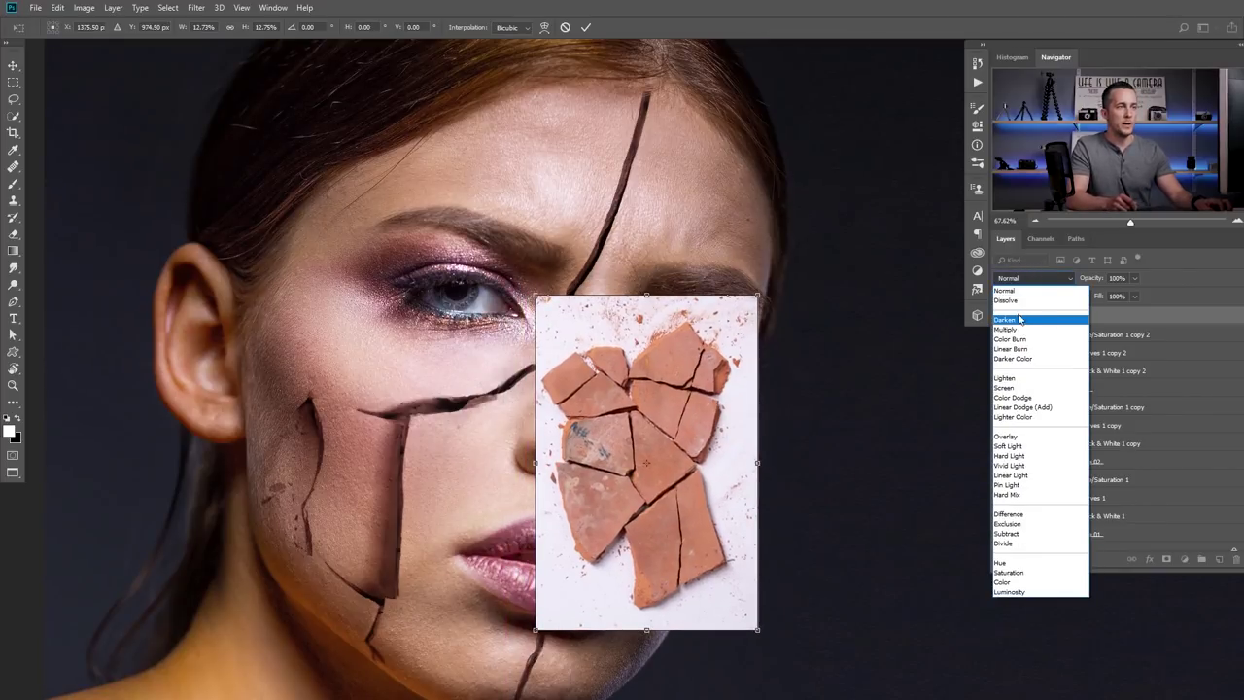
left_click(1006, 330)
Position and distort Layer 2 so the shattered pieces follow the perspective of the far cheek below the eye
scroll(576, 374, "up", 2)
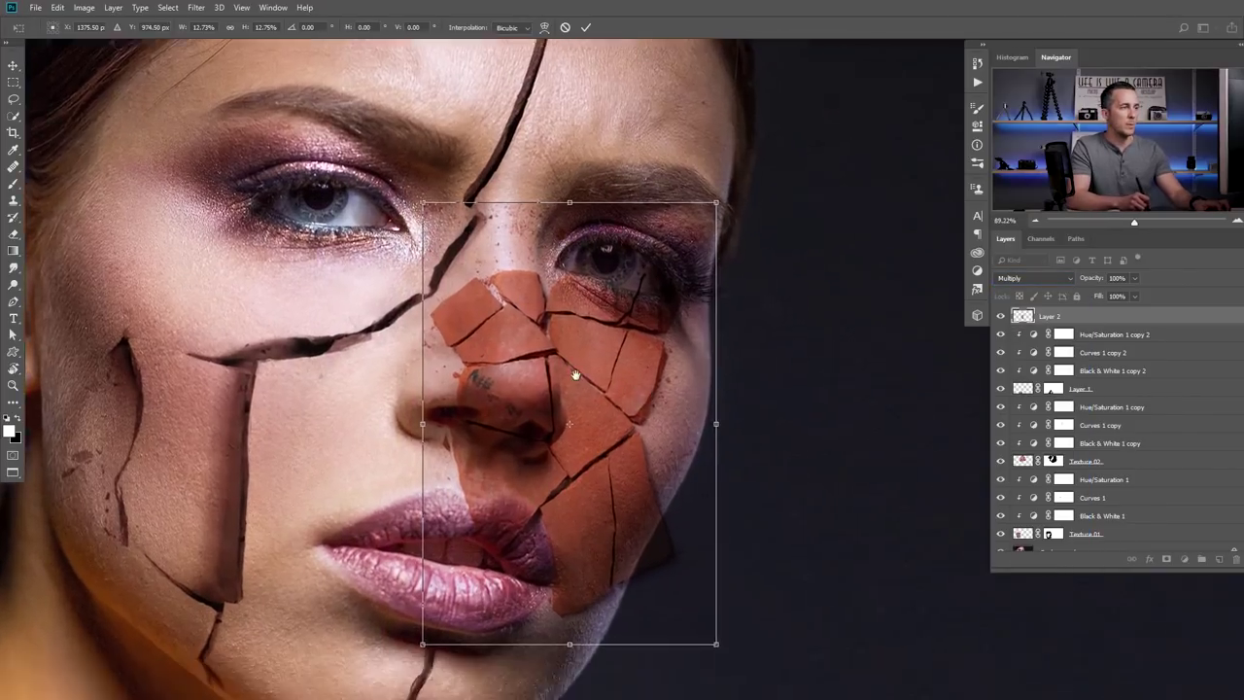
left_click_drag(622, 360, 684, 395)
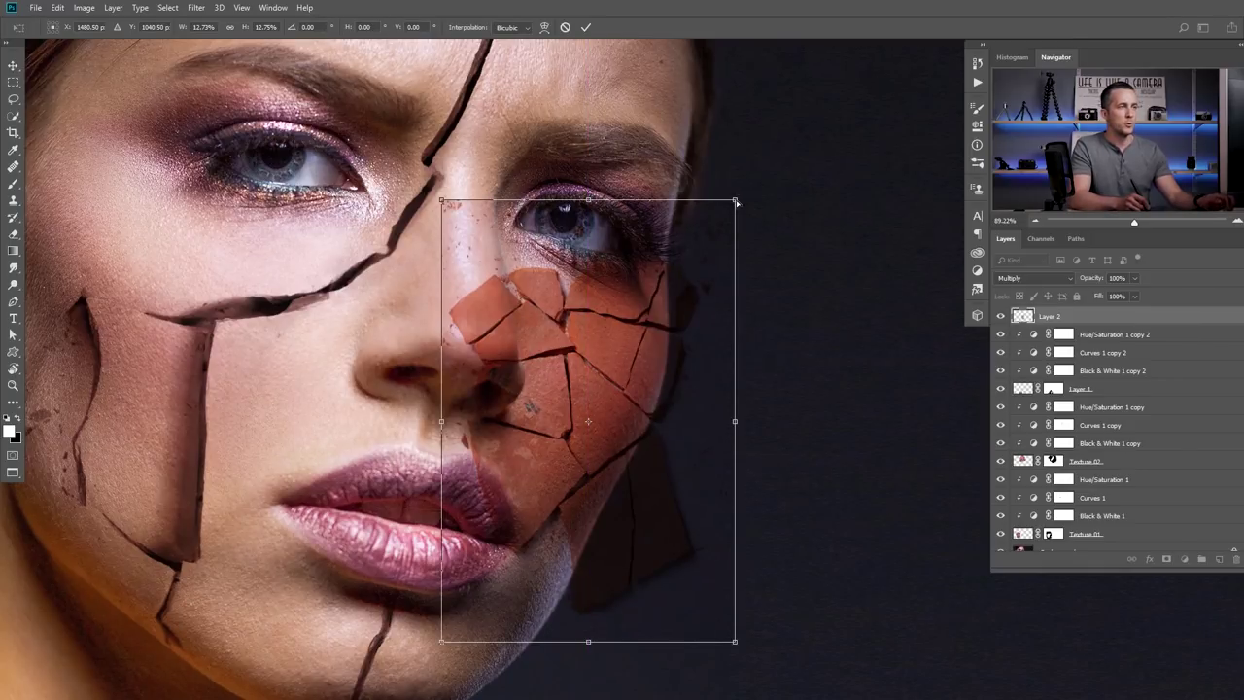
left_click_drag(736, 201, 717, 259)
left_click_drag(736, 642, 698, 574)
left_click_drag(716, 257, 702, 253)
left_click_drag(442, 205, 442, 141)
left_click_drag(441, 641, 460, 699)
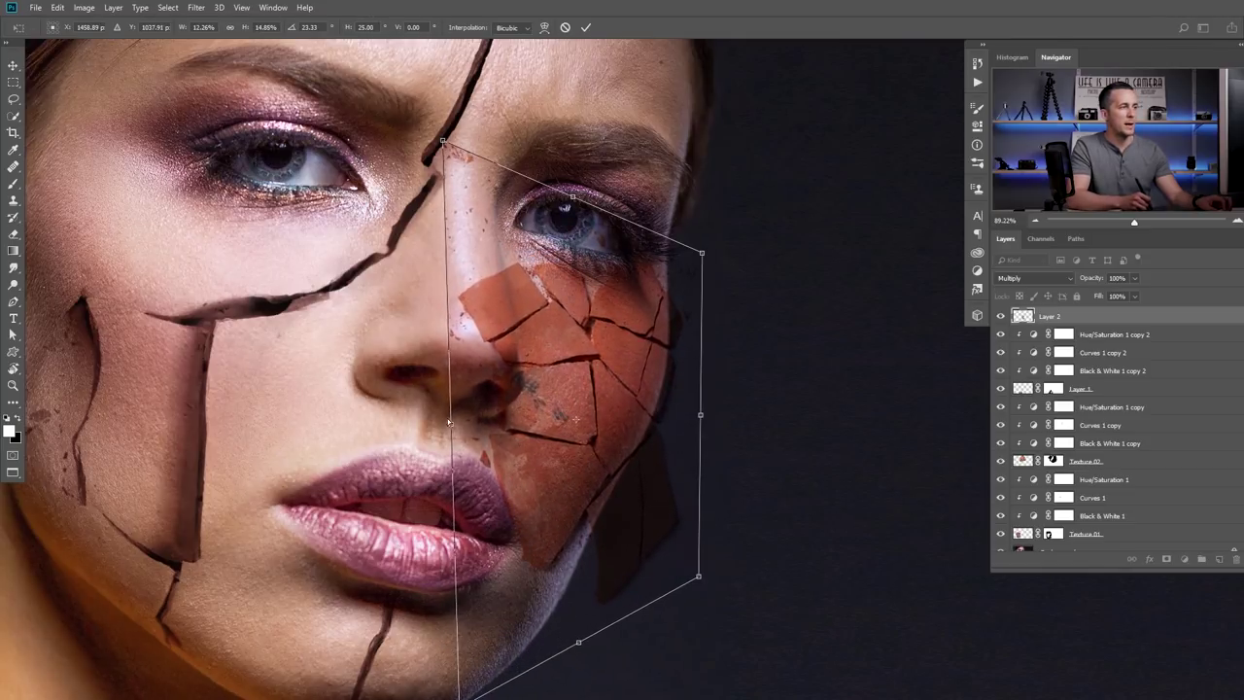
left_click_drag(460, 425, 459, 425)
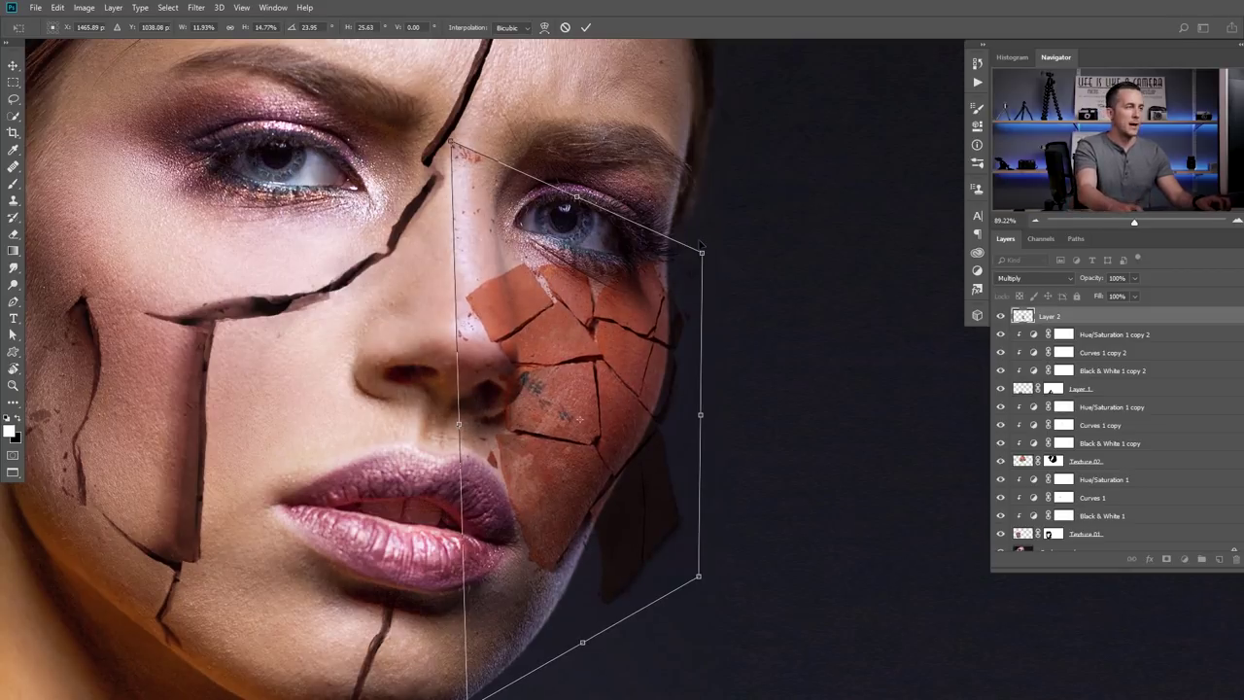
key("Return")
Duplicate the Hue/Saturation, Curves and Black & White 1 copy 2 layers above Layer 2 and clip them to it
key("b")
left_click(1032, 336)
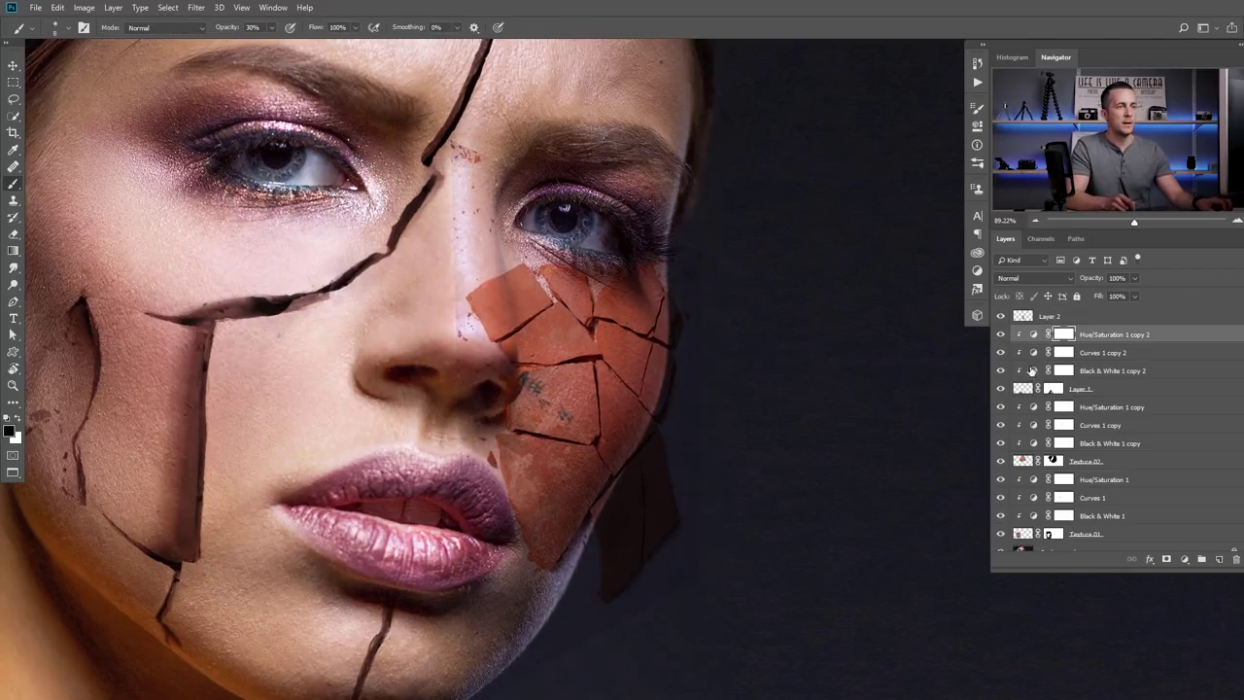
left_click(1030, 370, "shift")
left_click_drag(1037, 337, 1036, 315)
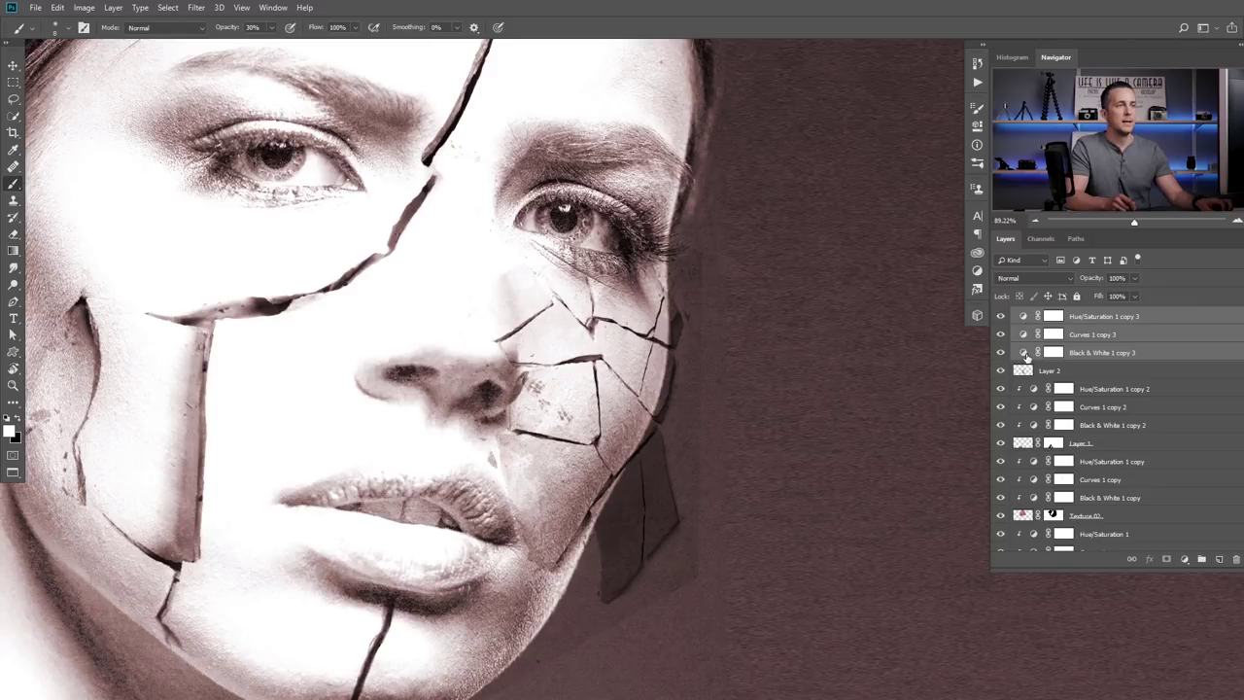
left_click(1033, 360, "alt")
left_click(1036, 343, "alt")
left_click(1040, 326, "alt")
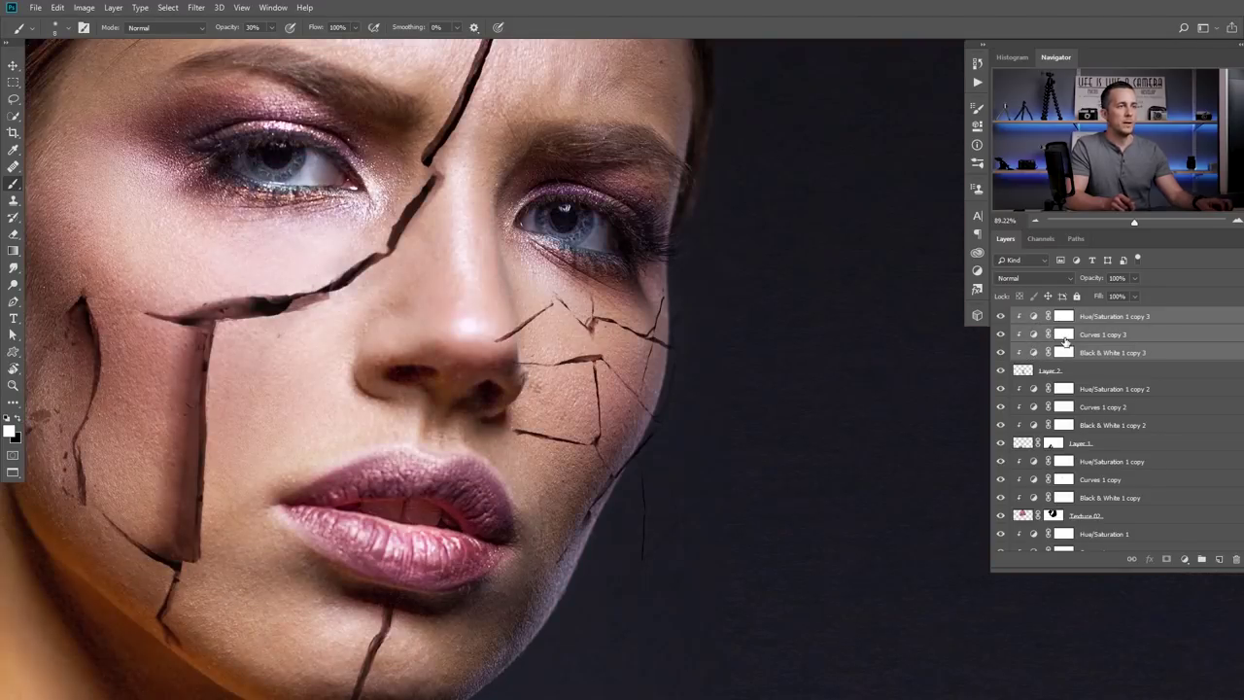
Add a mask to Layer 2 and paint out the cracks beyond the face edge with a black brush at 100% opacity
left_click(1064, 337)
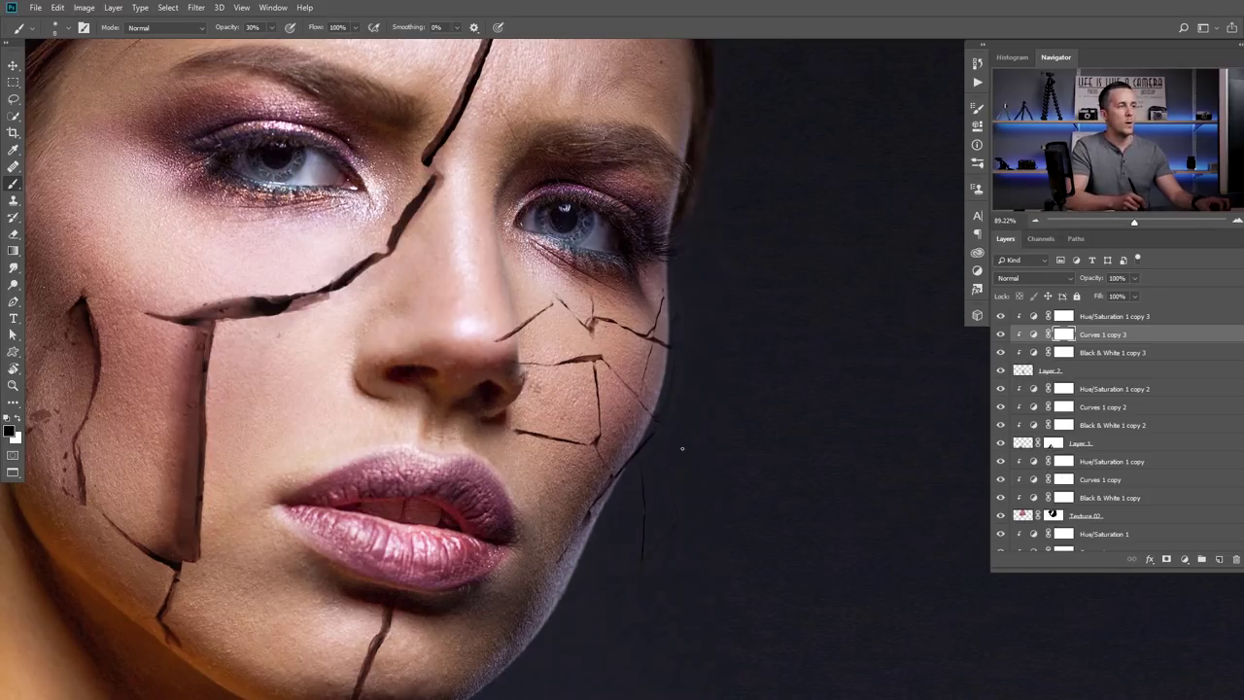
left_click(1023, 371)
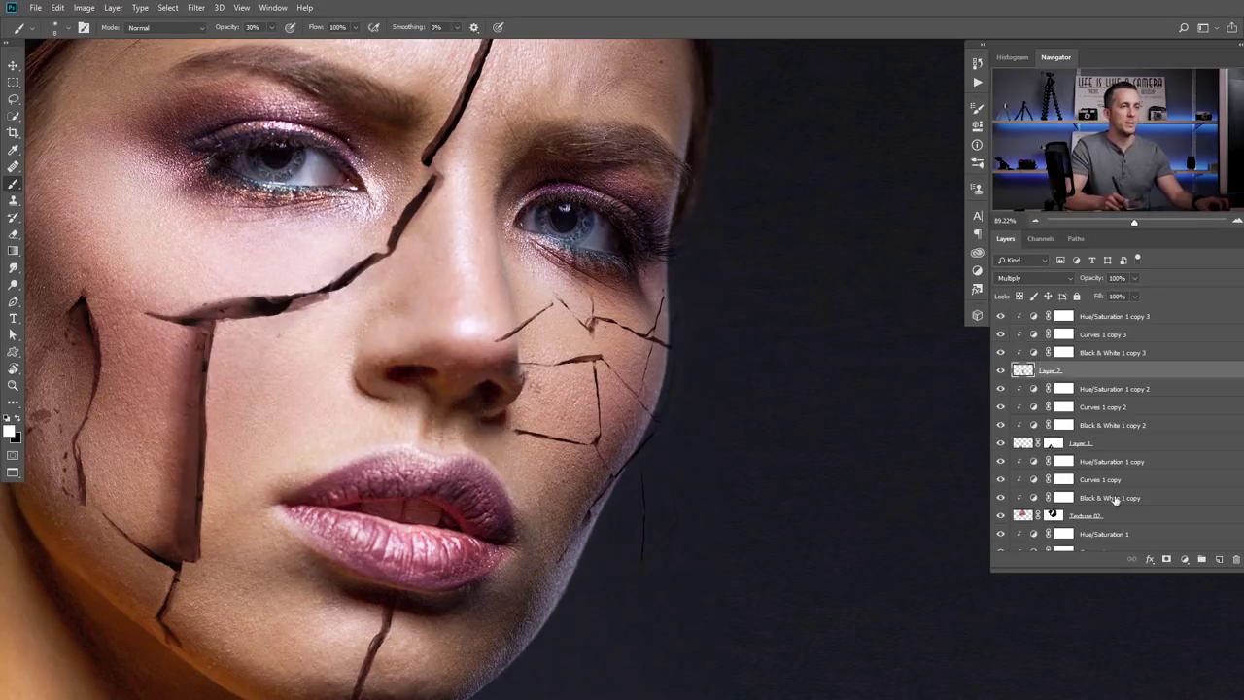
left_click(1167, 559)
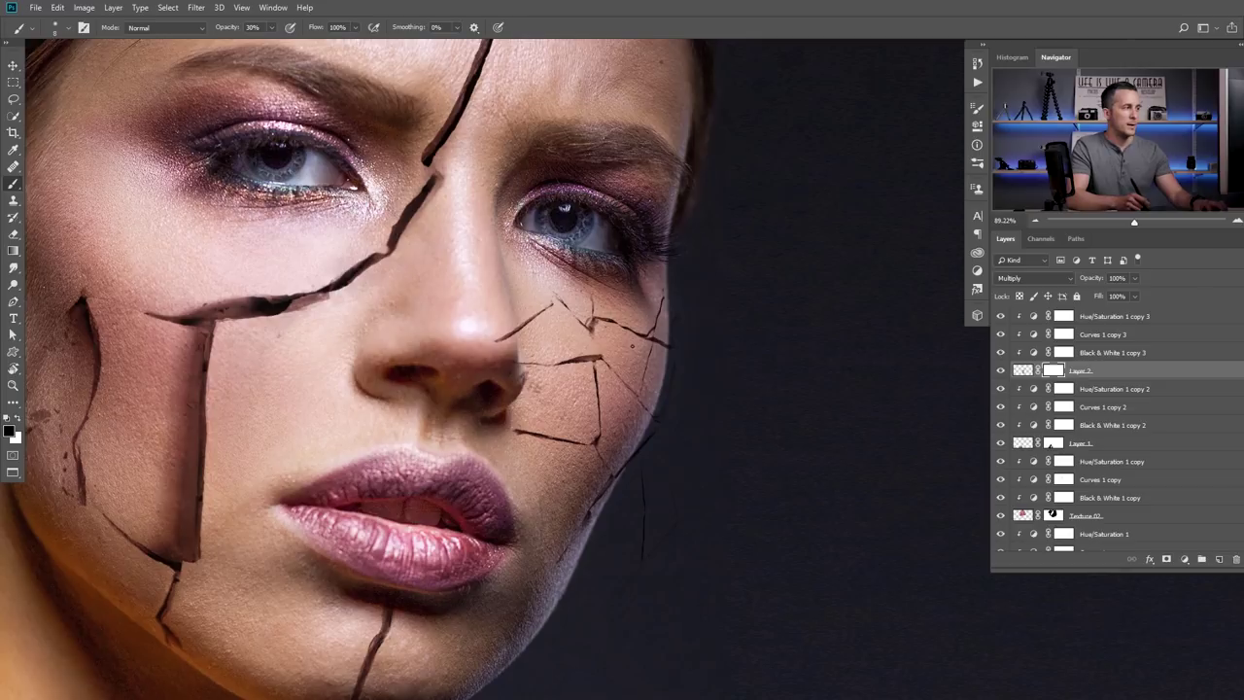
key("0")
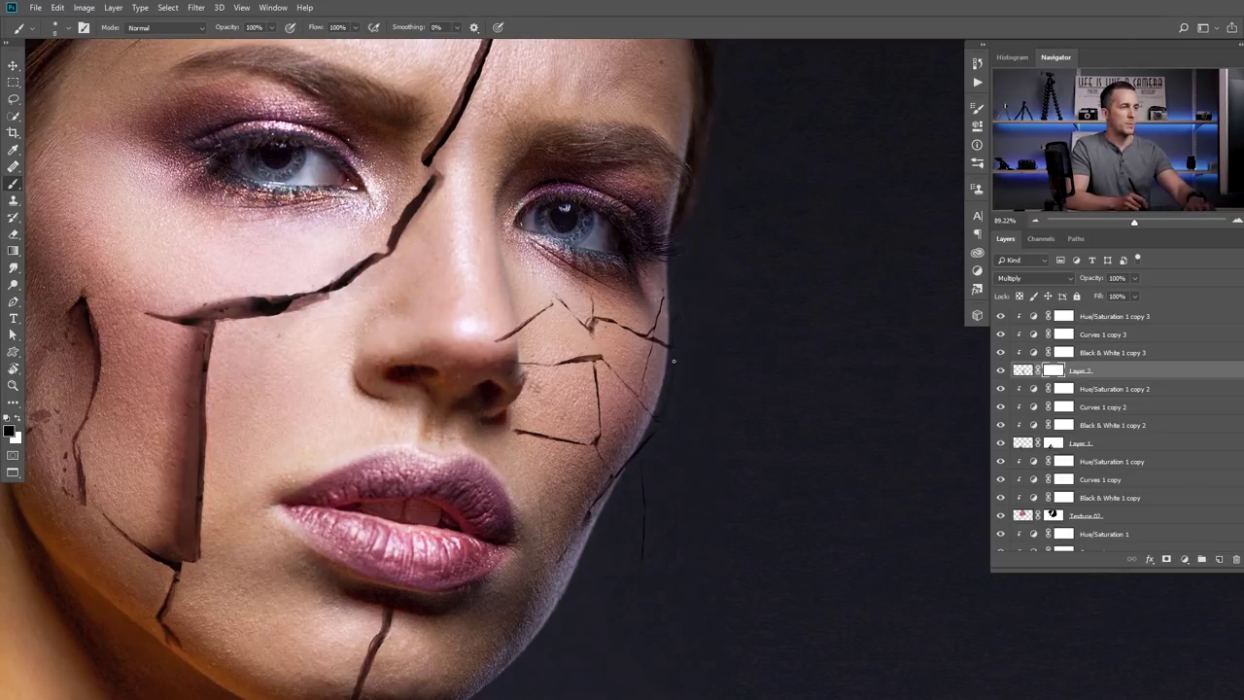
key("]")
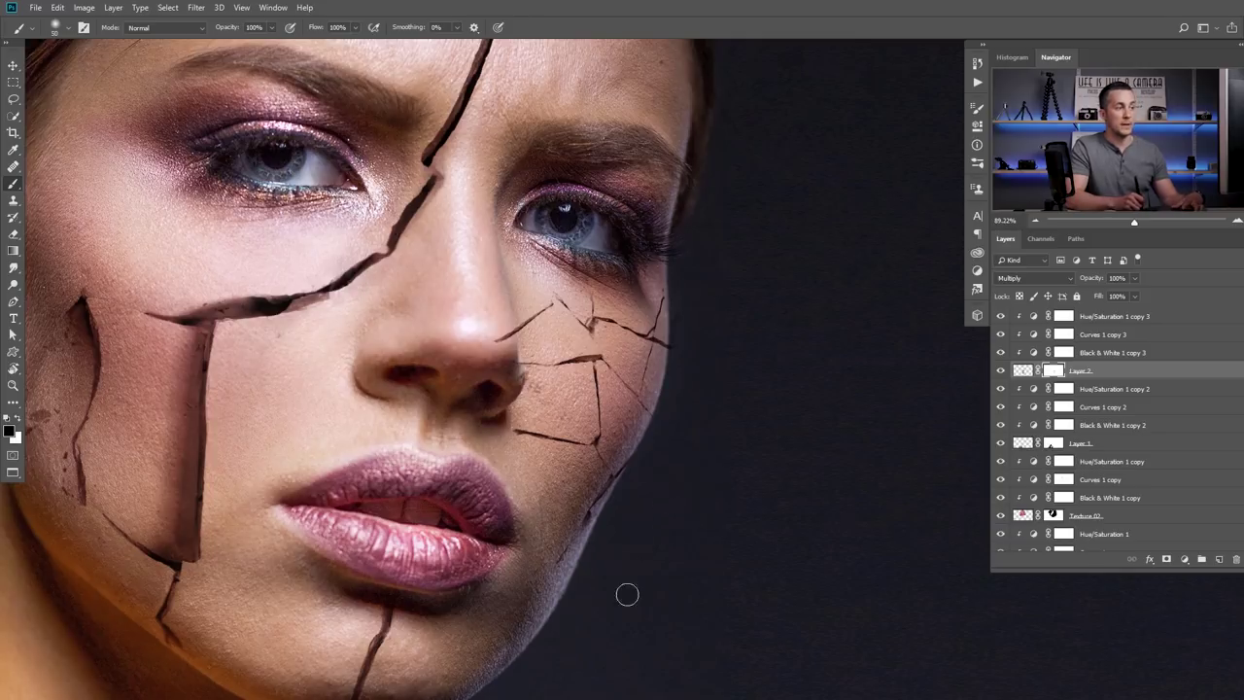
scroll(530, 359, "up", 3)
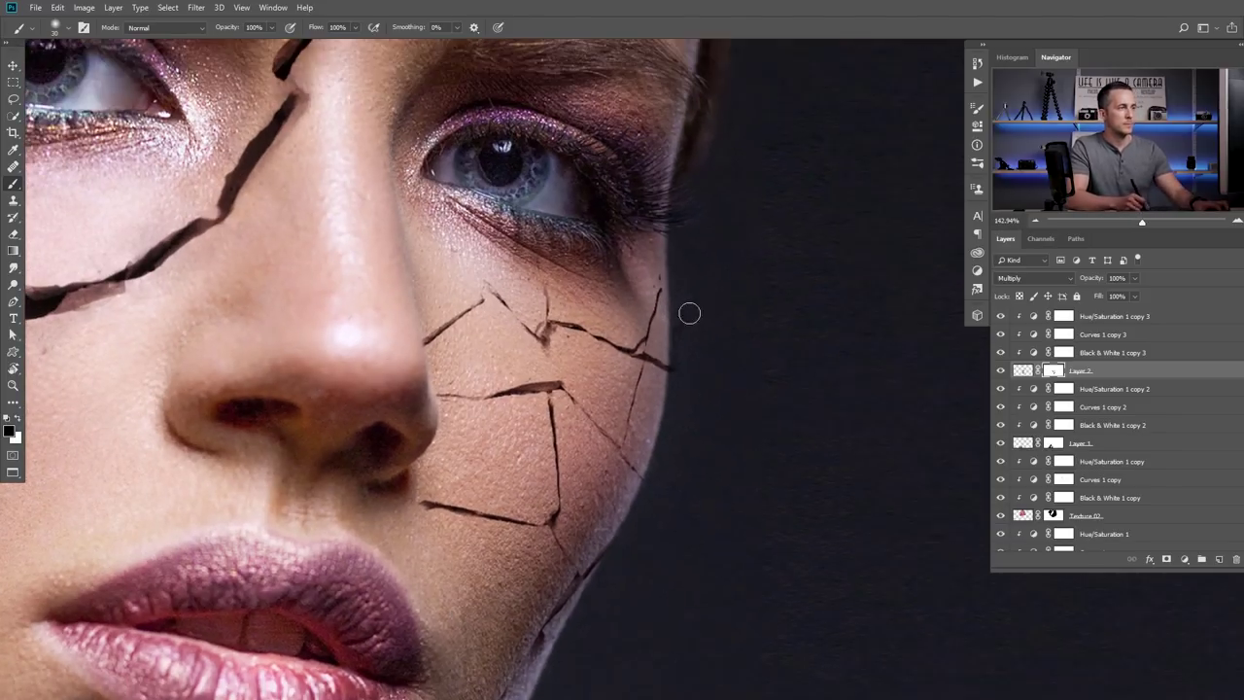
Paint black along the far-cheek cracks on the Curves 1 copy 3 mask with a small brush at 30% opacity
key("alt+bracketright")
key("alt+bracketright")
key("x")
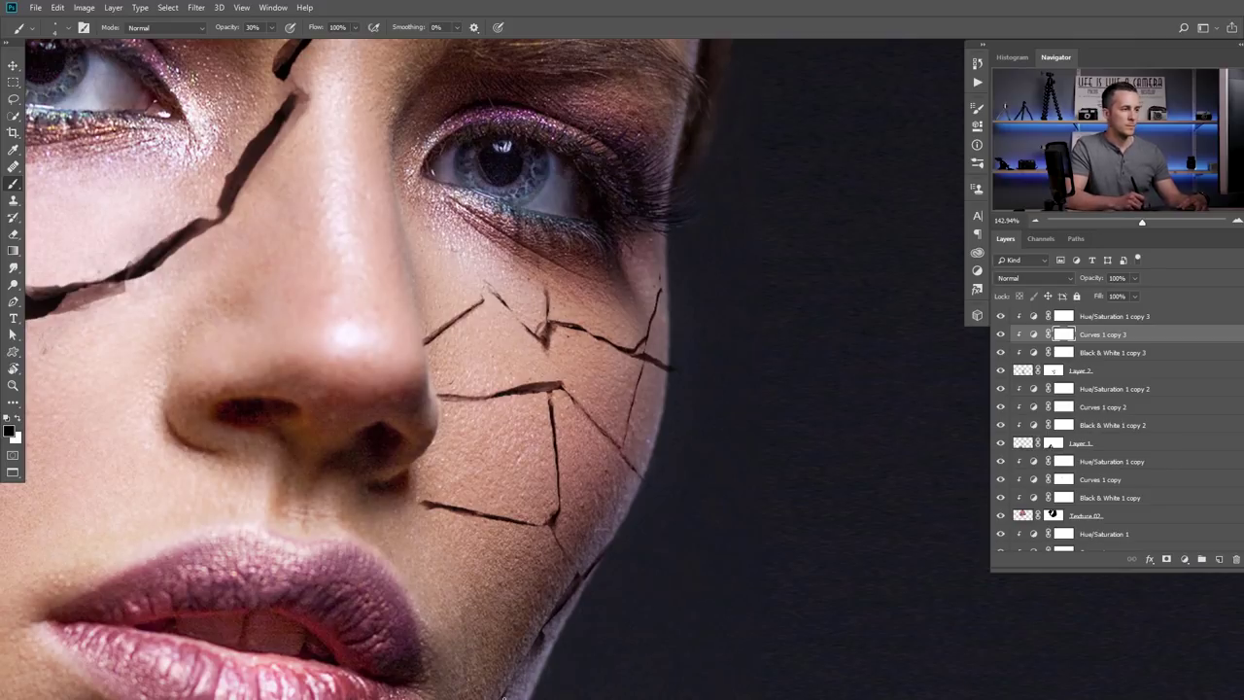
scroll(615, 404, "down", 5)
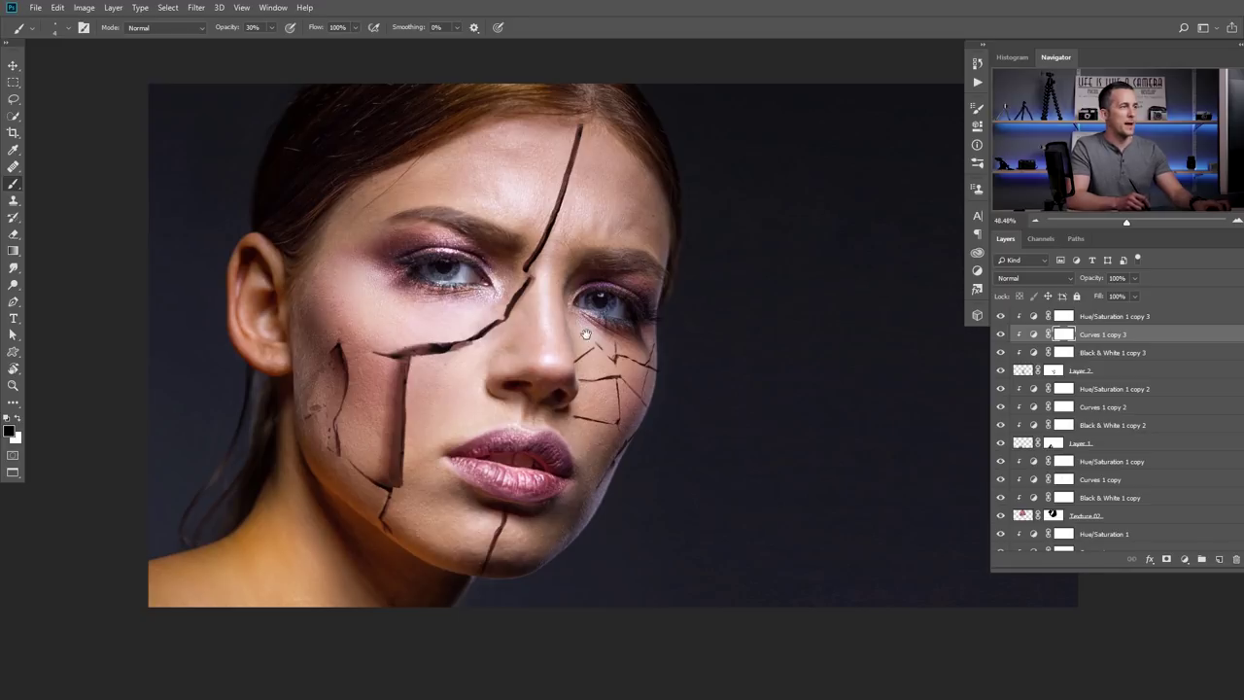
left_click_drag(586, 334, 552, 382)
scroll(589, 412, "down", 2)
scroll(550, 354, "up", 1)
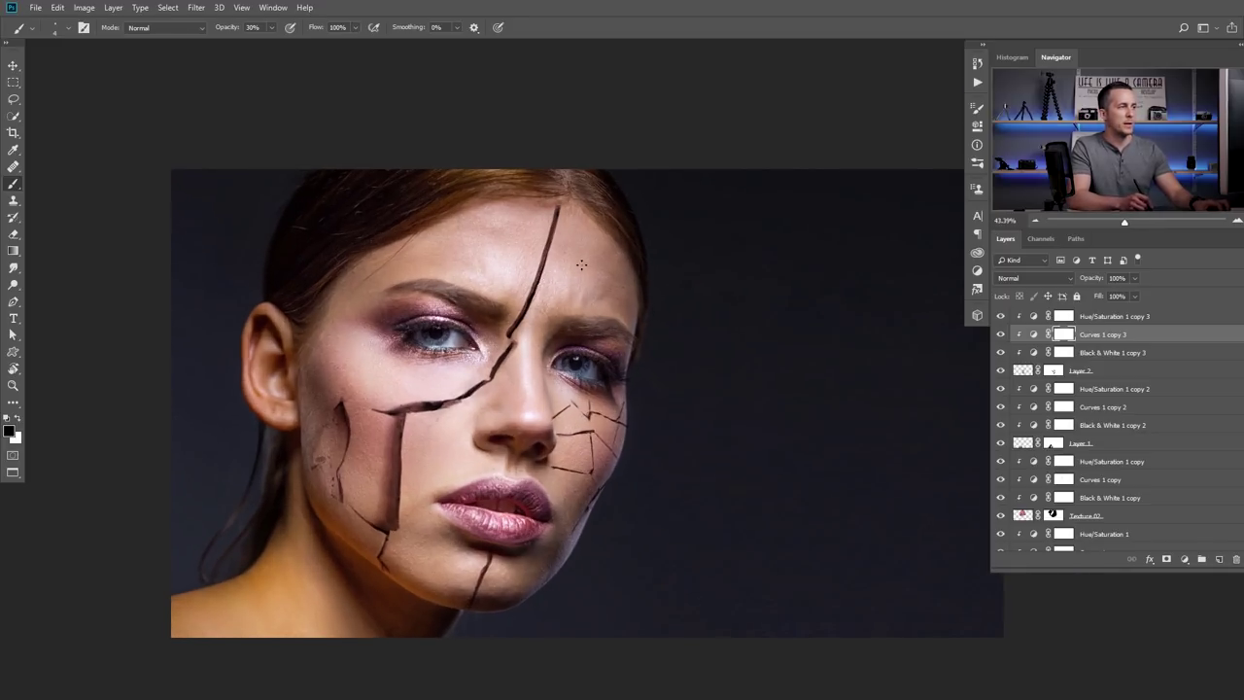
left_click_drag(589, 313, 541, 256)
Select Hue/Saturation 1 copy 3, then switch to Lightroom and open photo 20, IMG_1875.CR2, in Adobe Photoshop CC 2018
left_click(1035, 319)
key("alt+Tab")
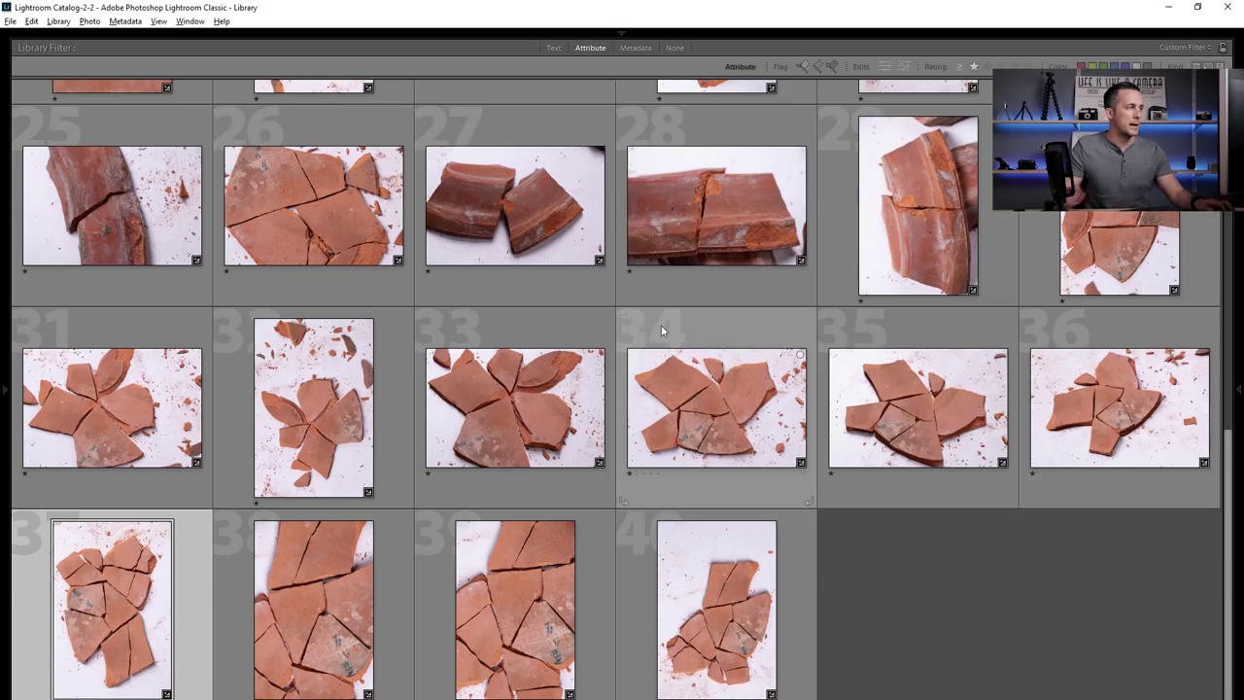
scroll(618, 335, "up", 1)
scroll(618, 333, "up", 3)
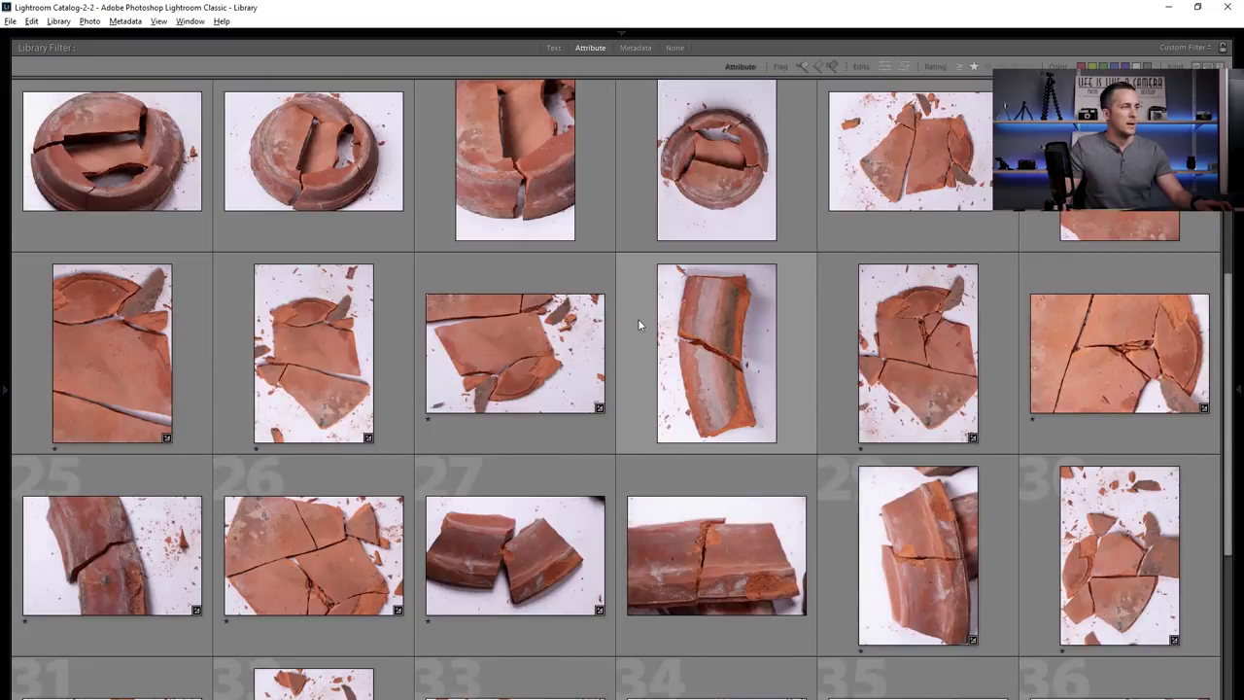
scroll(646, 312, "up", 1)
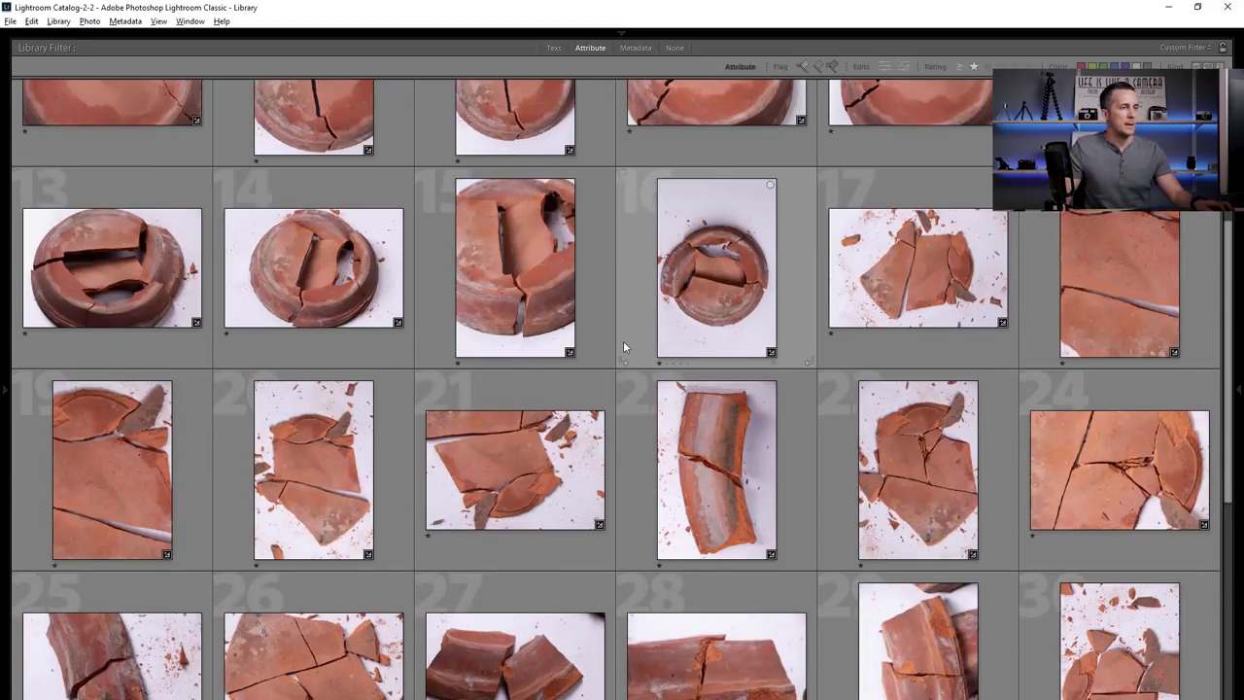
left_click(324, 487)
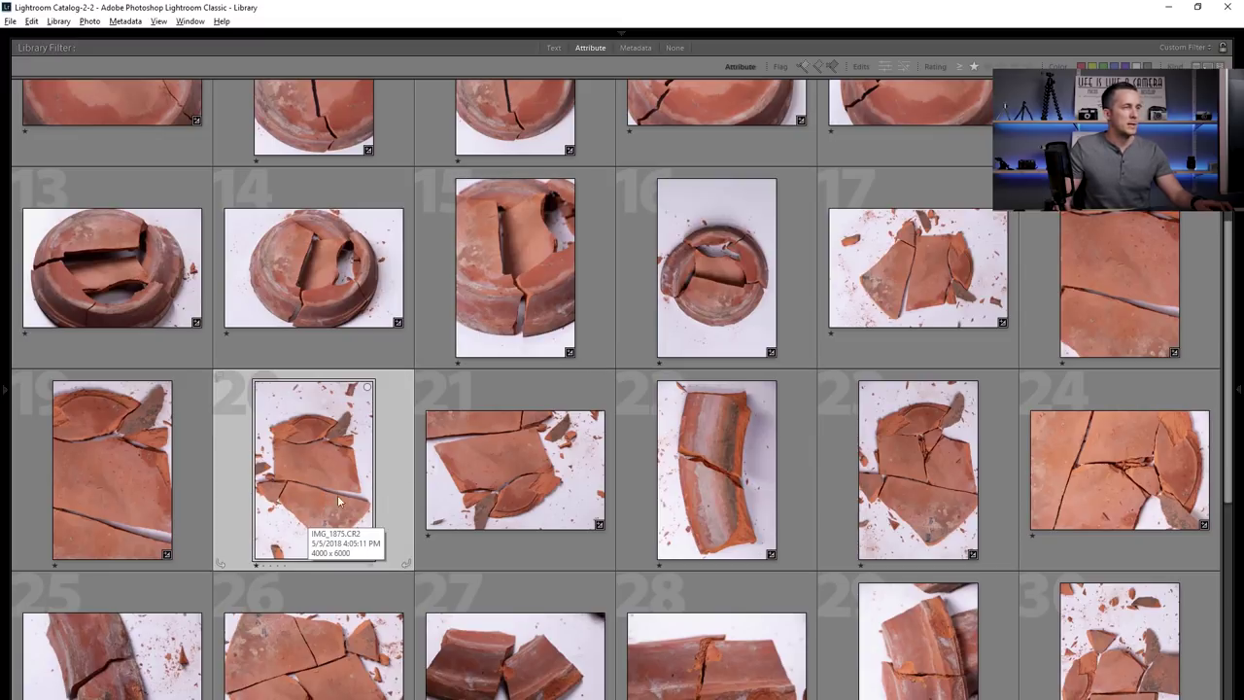
scroll(460, 464, "up", 1)
scroll(459, 464, "down", 2)
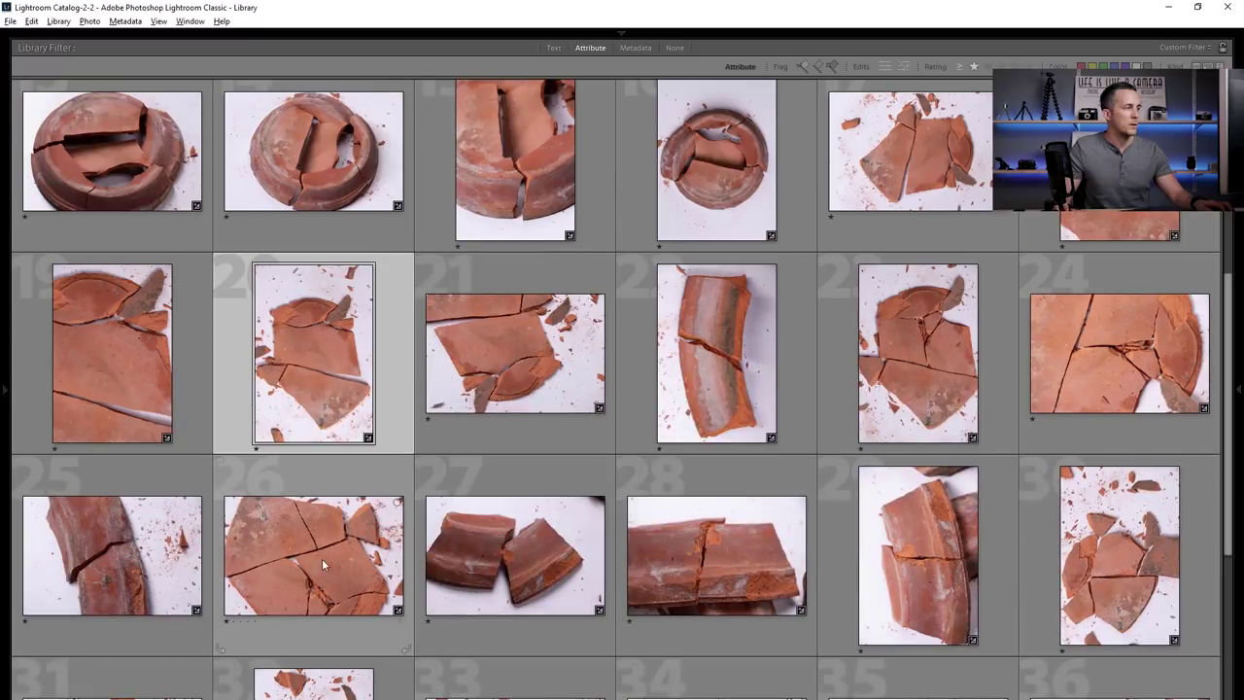
right_click(350, 354)
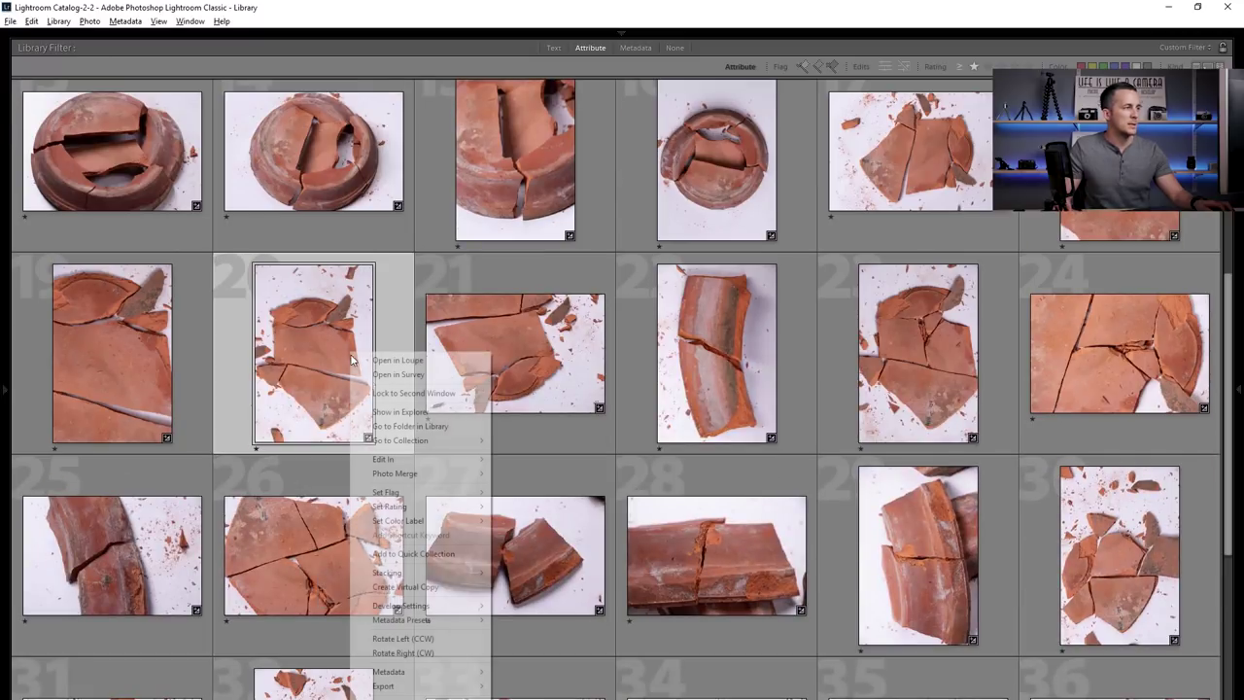
mouse_move(408, 459)
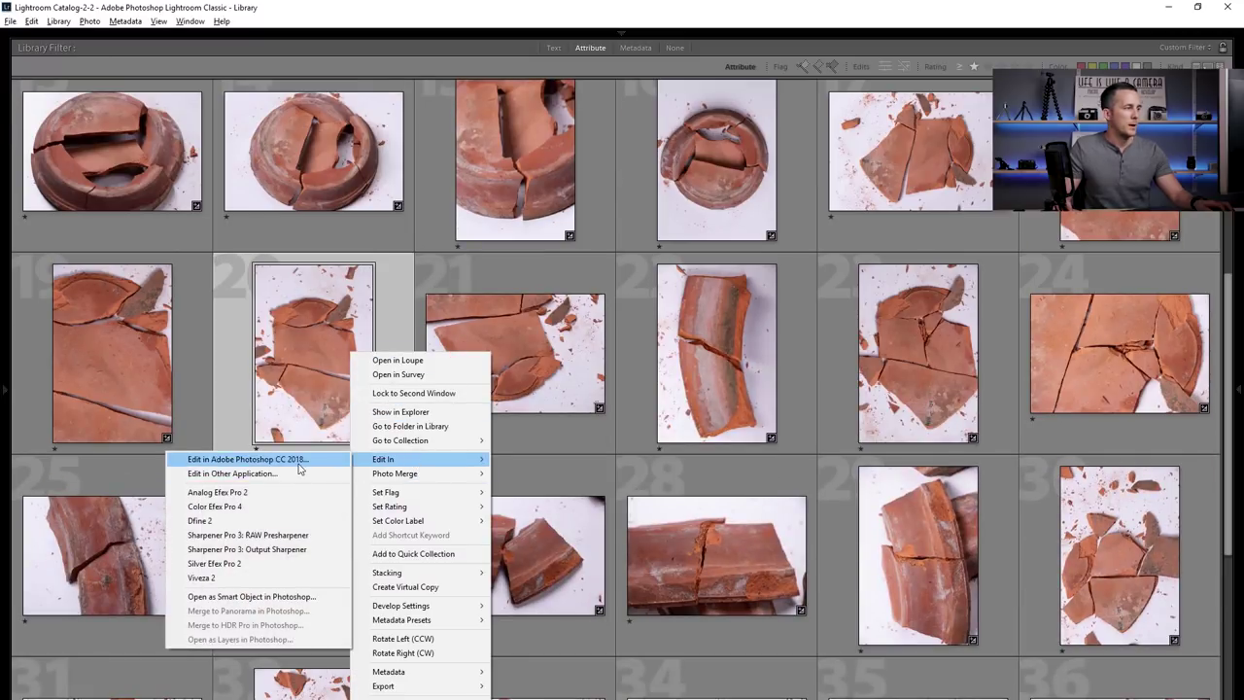
left_click(287, 460)
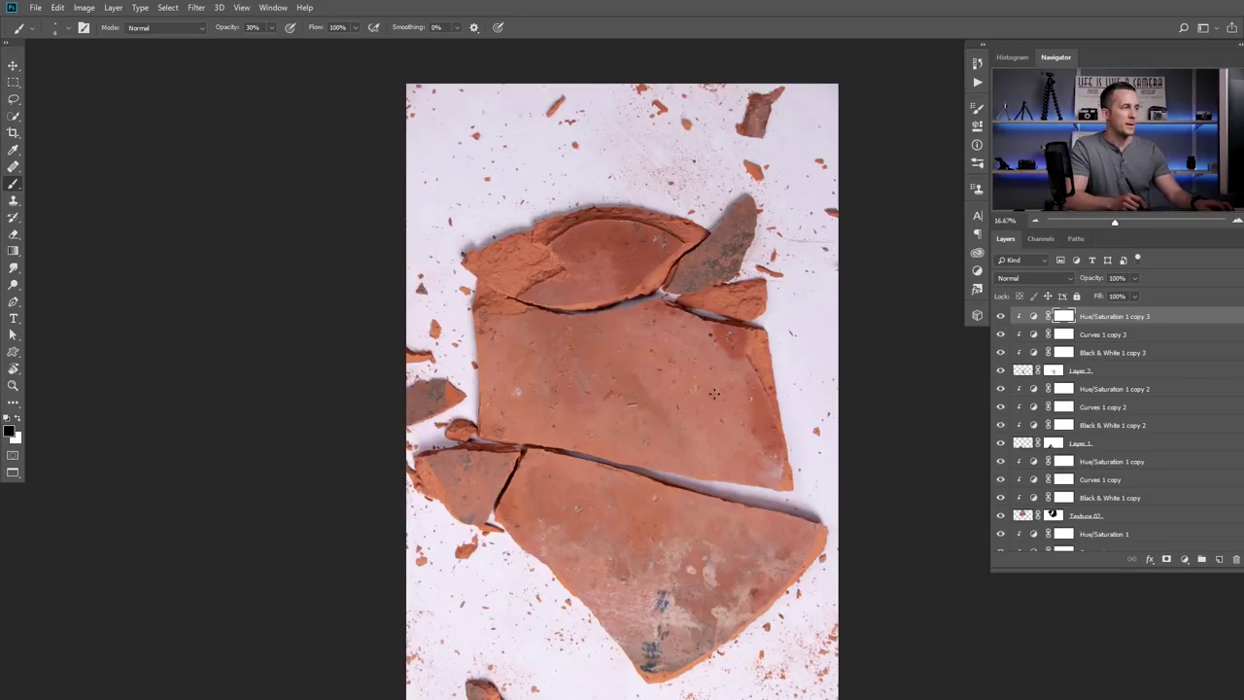
Close the copied IMG_1875.CR2 without saving and paste it as a new layer above Hue/Saturation 1 copy 3
key("ctrl+w")
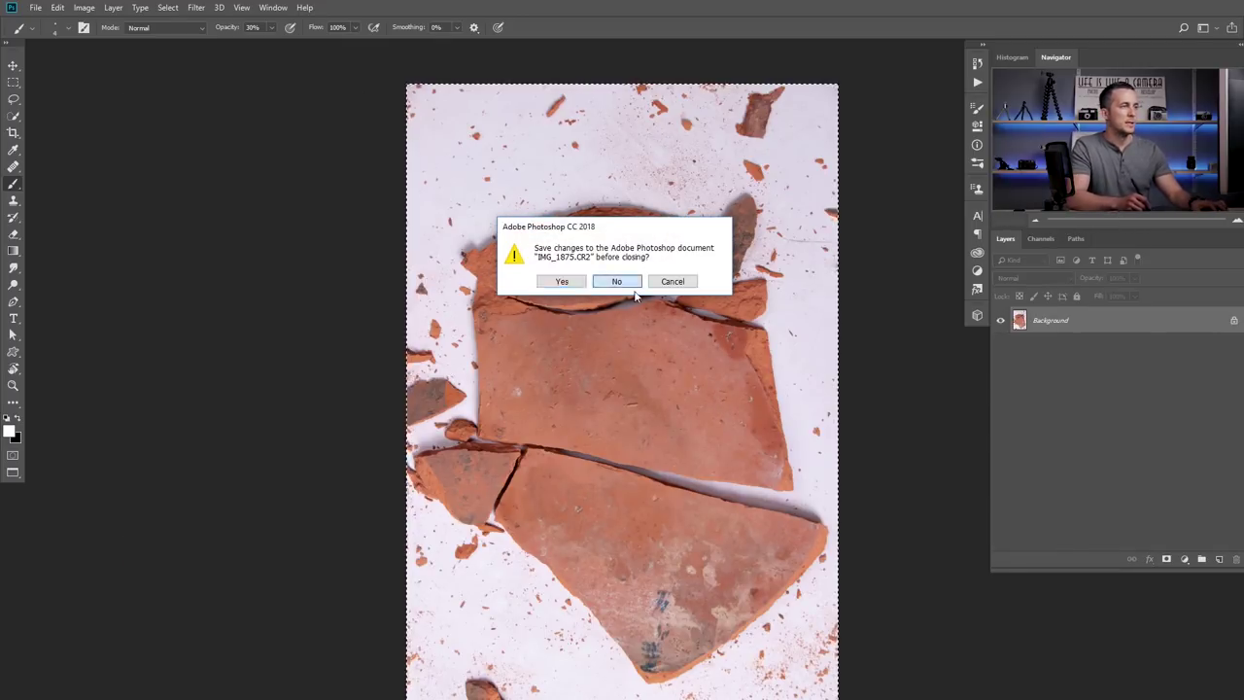
left_click(617, 281)
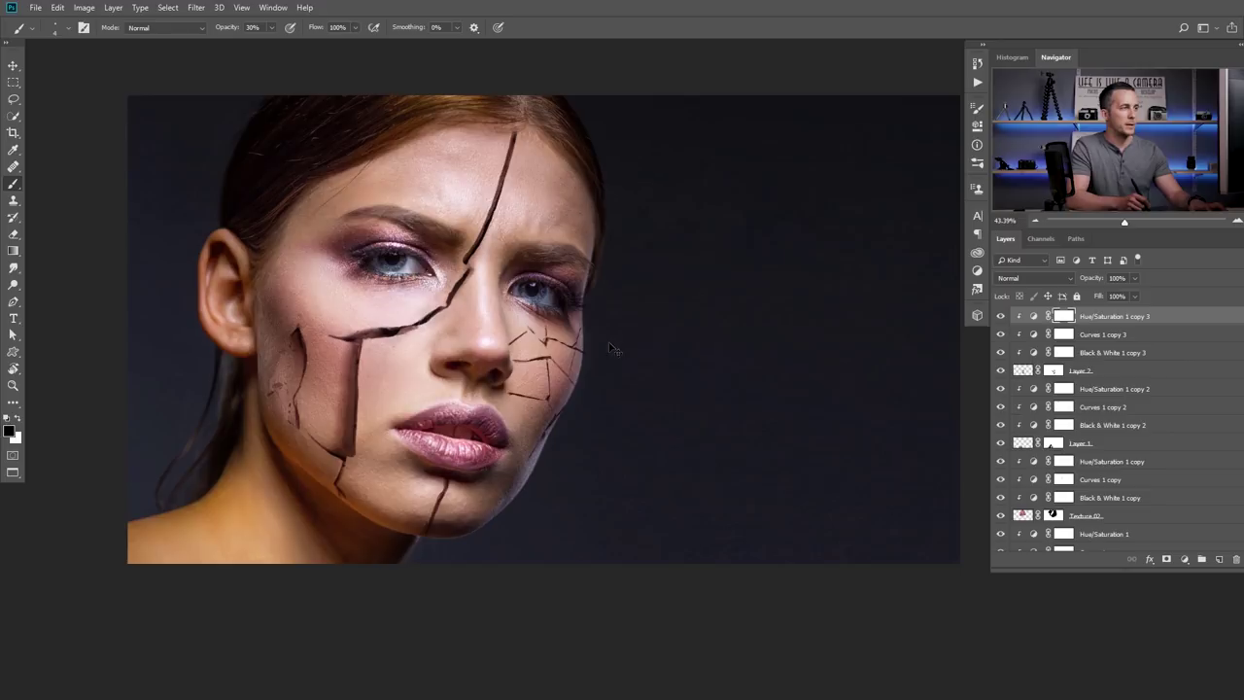
key("ctrl+v")
Scale Layer 3 to about 14.8%, flip and rotate it over the forehead, and set its blend mode to Multiply
key("ctrl+t")
left_click_drag(127, 95, 360, 83)
left_click(1033, 278)
left_click(1011, 318)
left_click_drag(800, 84, 625, 117)
left_click_drag(450, 378, 520, 348)
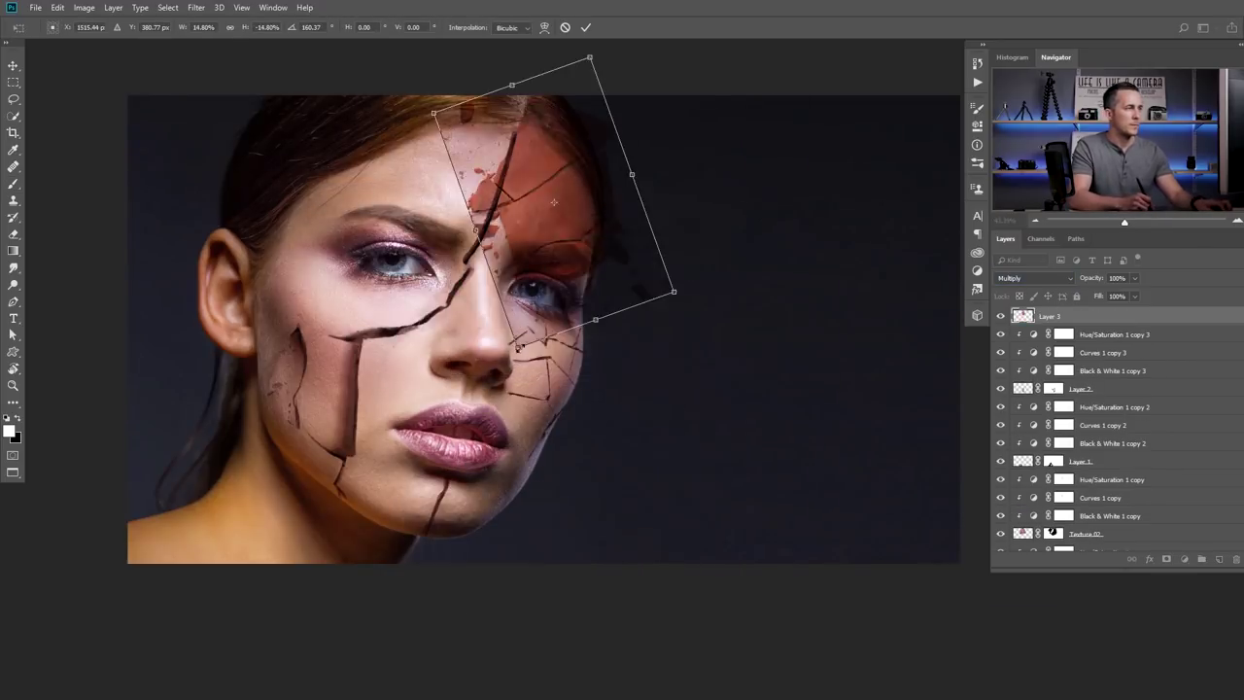
Distort Layer 3 so its cracks follow the forehead from the long crack to the hairline
scroll(545, 105, "up", 7)
left_click_drag(806, 489, 651, 373)
left_click_drag(601, 329, 655, 394)
left_click_drag(731, 330, 729, 309)
left_click_drag(674, 222, 683, 237)
key("Return")
Clip copies of the three adjustment layers to Layer 3 and mask out its extra cracks around the eyebrow at 100% opacity
left_click(1109, 370)
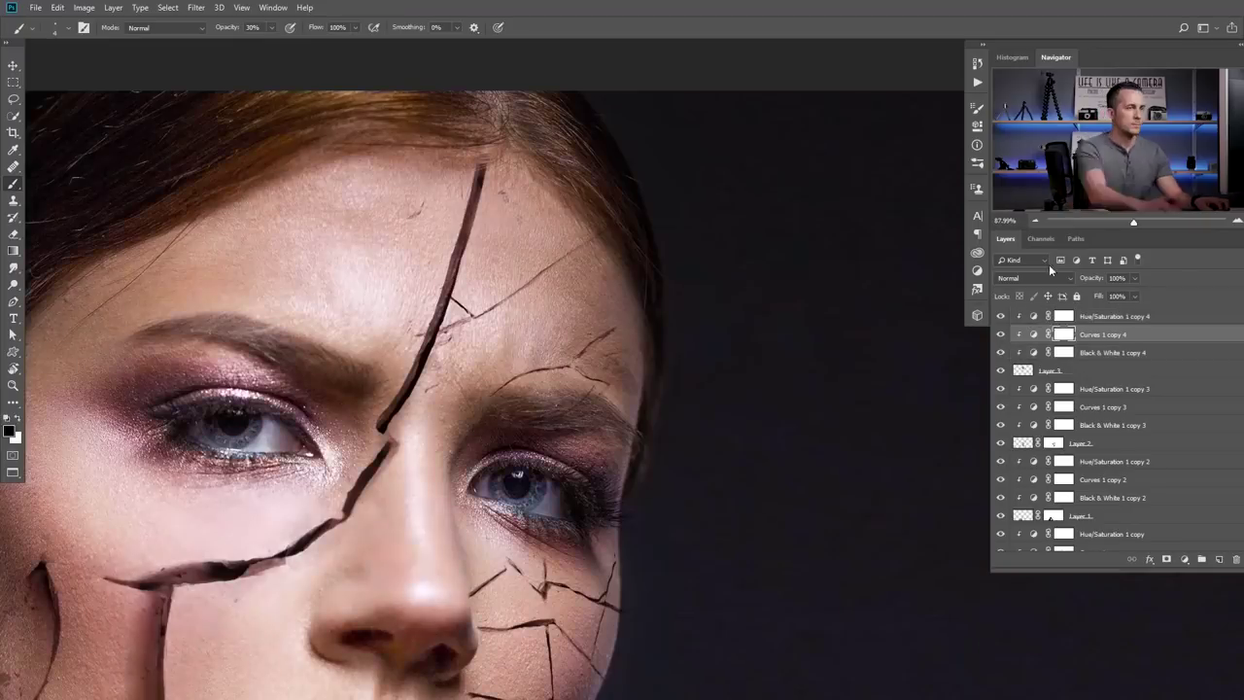
left_click(1079, 370)
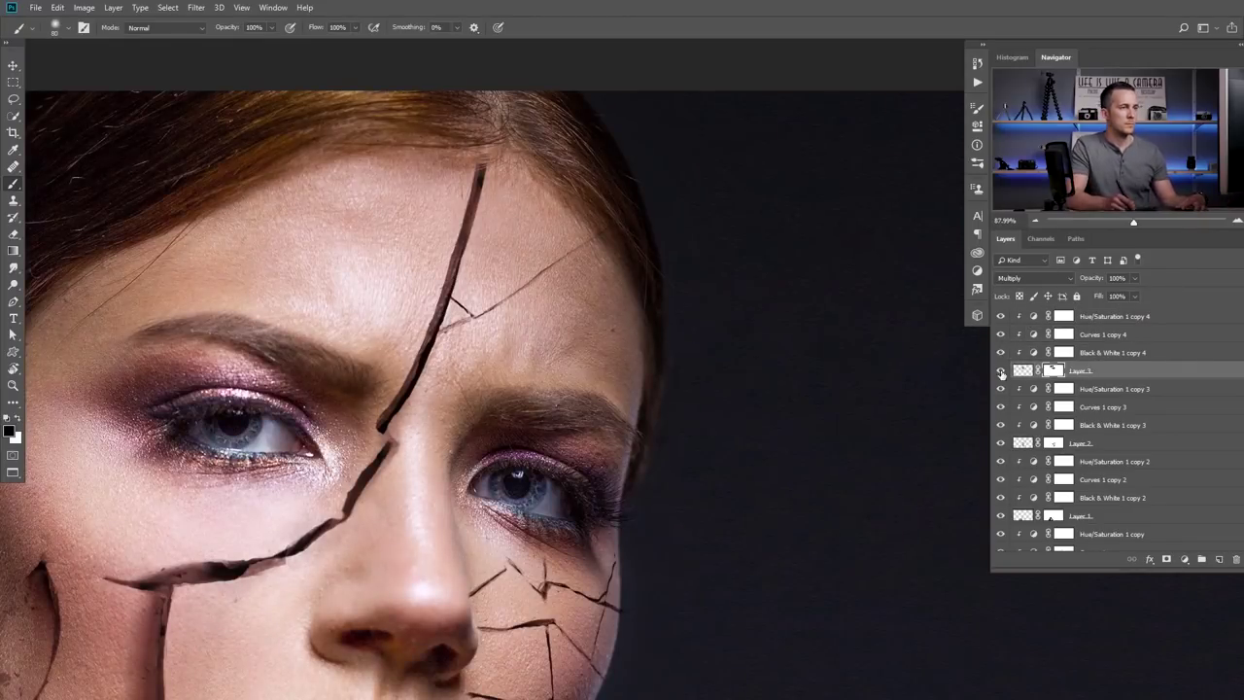
Paint black along the forehead crack on the Curves 1 copy 4 mask with a brush at 30% opacity
left_click(1064, 334)
key("3")
scroll(467, 311, "up", 2)
scroll(466, 321, "up", 3)
left_click_drag(439, 333, 711, 175)
mouse_move(501, 317)
left_mouse_down()
mouse_move(544, 293)
mouse_move(433, 342)
left_mouse_up()
Refine the edges of the forehead crack on Layer 3's mask with a black brush at 100% opacity
left_click(1054, 371)
key("0")
scroll(698, 183, "up", 7)
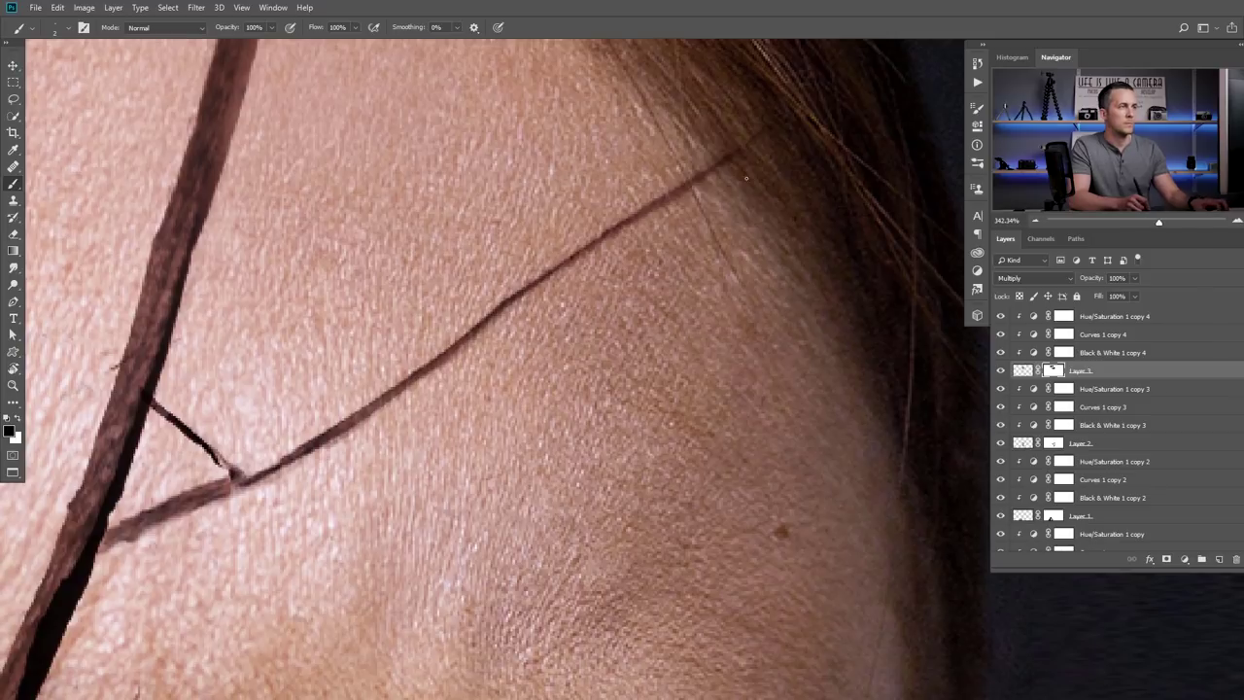
key("bracketright")
key("bracketright")
key("bracketright")
key("bracketright")
key("bracketright")
key("bracketright")
key("bracketright")
key("bracketright")
scroll(704, 167, "down", 7)
scroll(681, 195, "up", 4)
Paint white at 30% opacity on Layer 3's mask at the hairline end of the forehead crack
key("x")
key("3")
left_click_drag(731, 154, 764, 130)
mouse_move(635, 289)
left_mouse_down()
mouse_move(591, 298)
mouse_move(635, 309)
left_mouse_up()
scroll(586, 328, "up", 1)
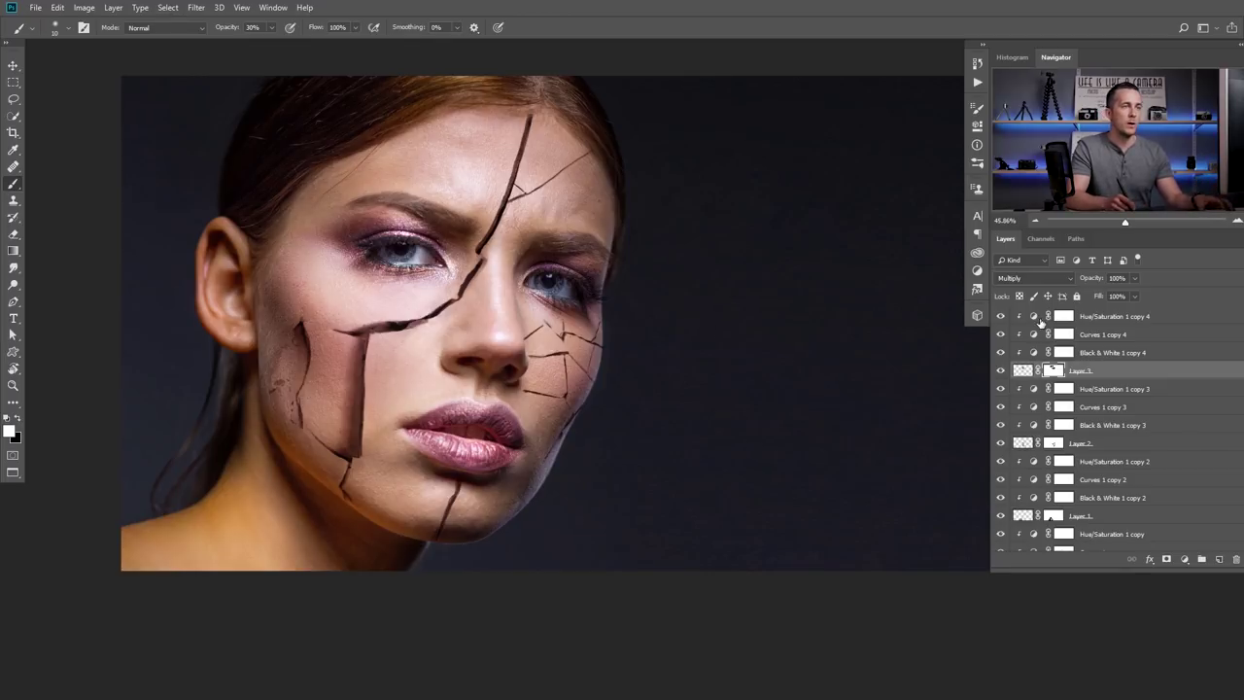
Group all layers above the Background, from Hue/Saturation 1 copy 4 down to Texture 01, and name the group Cracks
left_click(1046, 319)
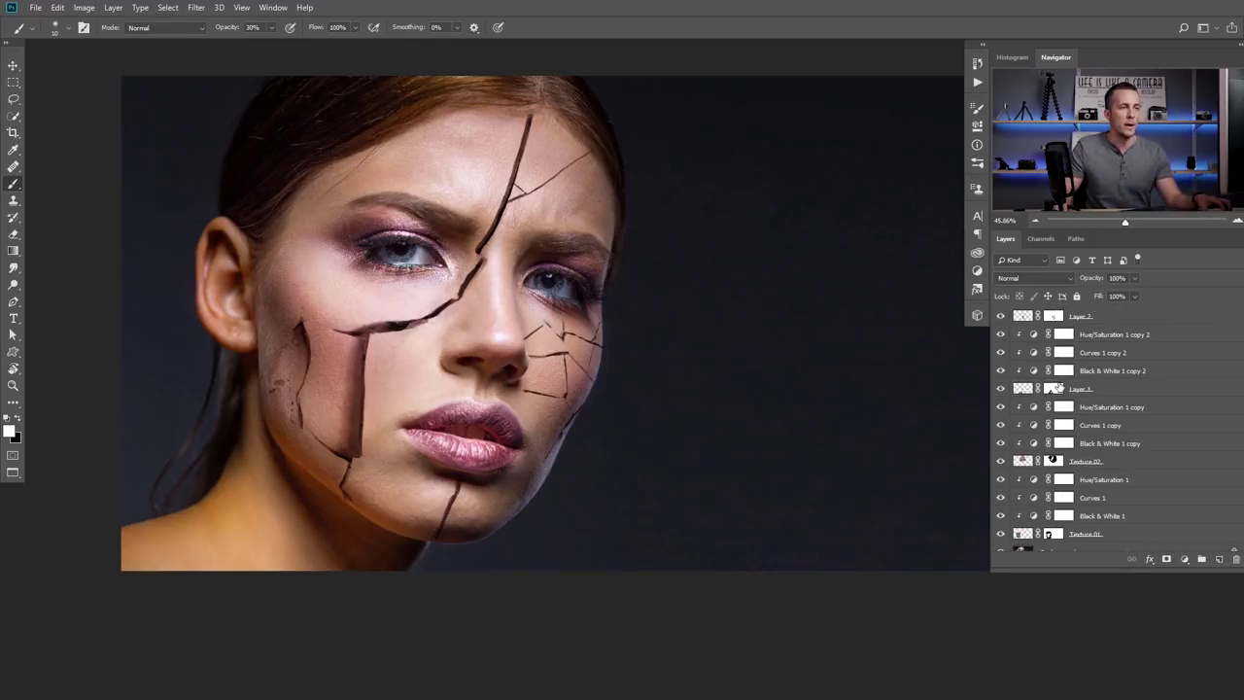
scroll(1040, 525, "down", 3)
left_click(1030, 527, "shift")
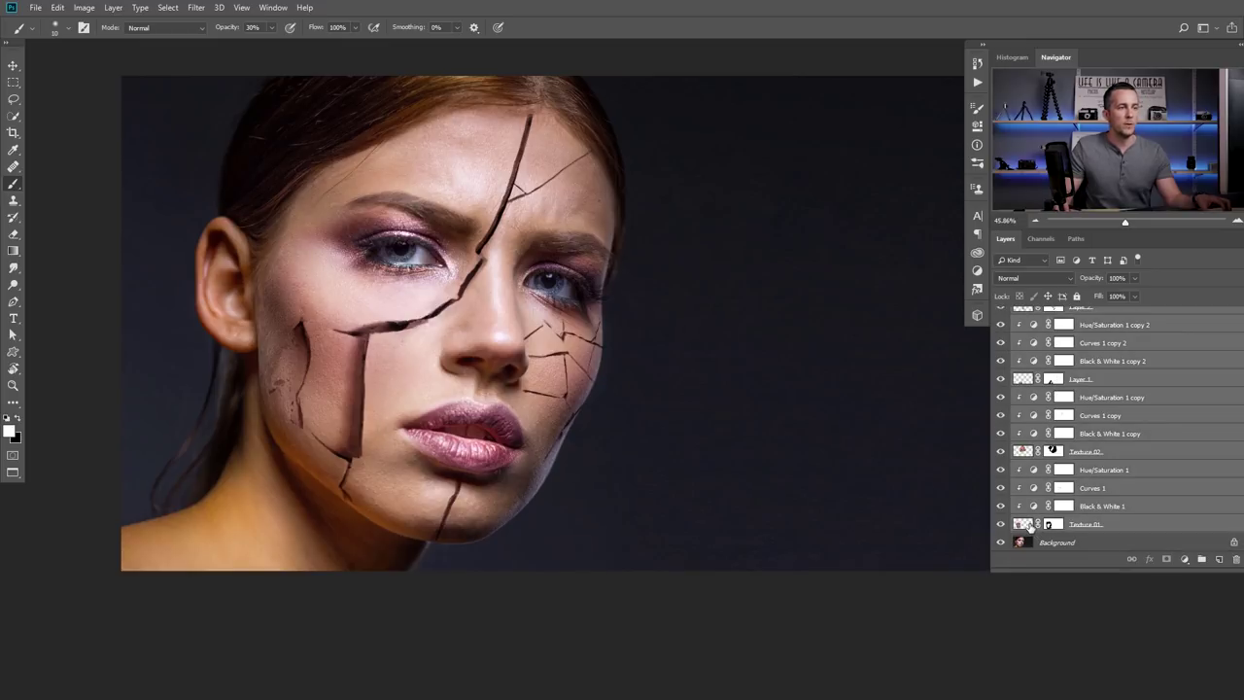
key("ctrl+g")
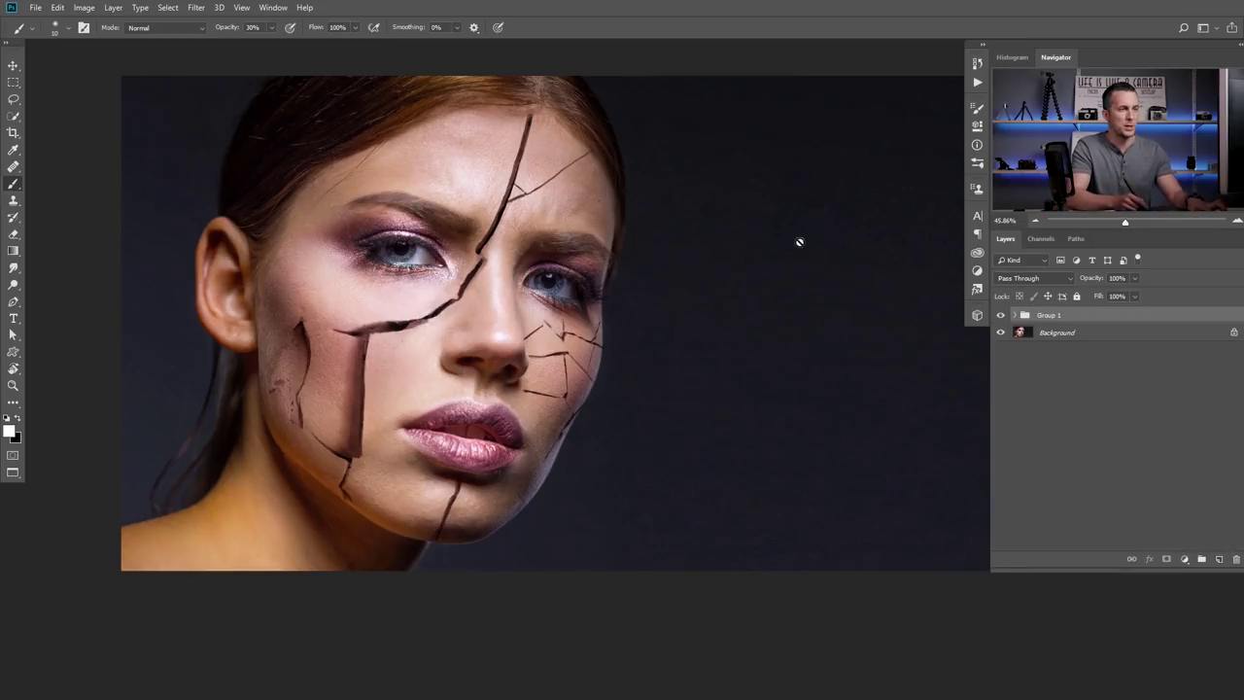
double_click(1048, 315)
type("Cracks")
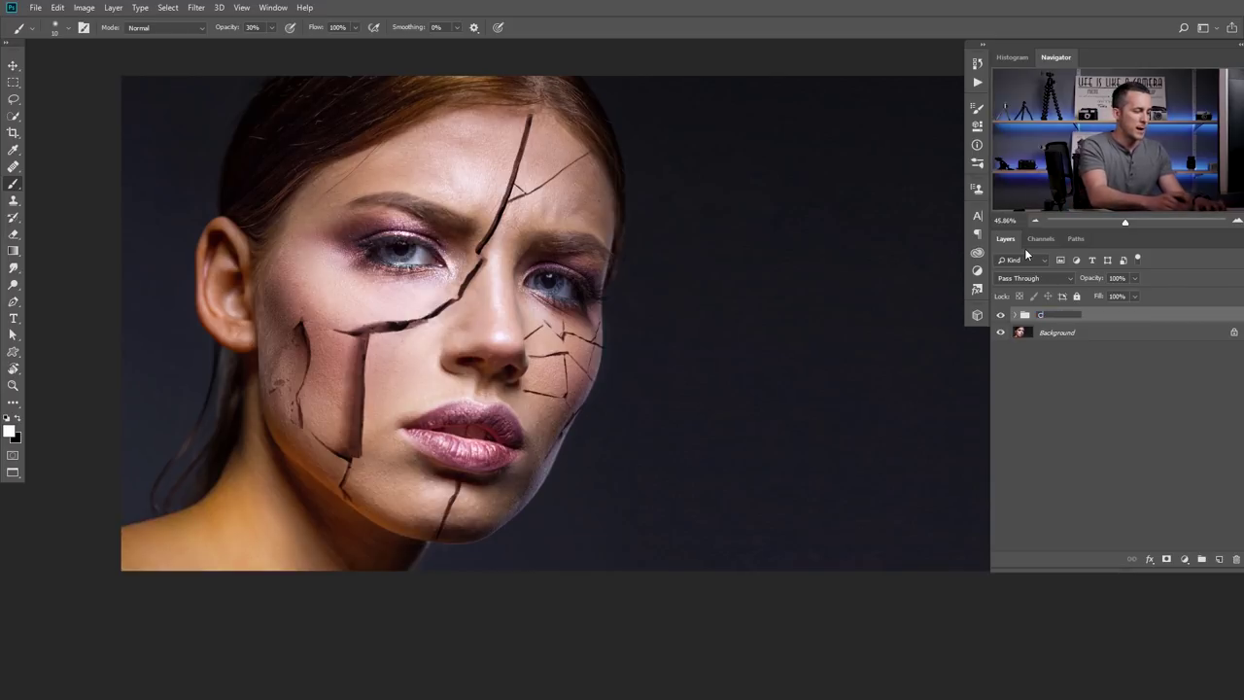
key("Return")
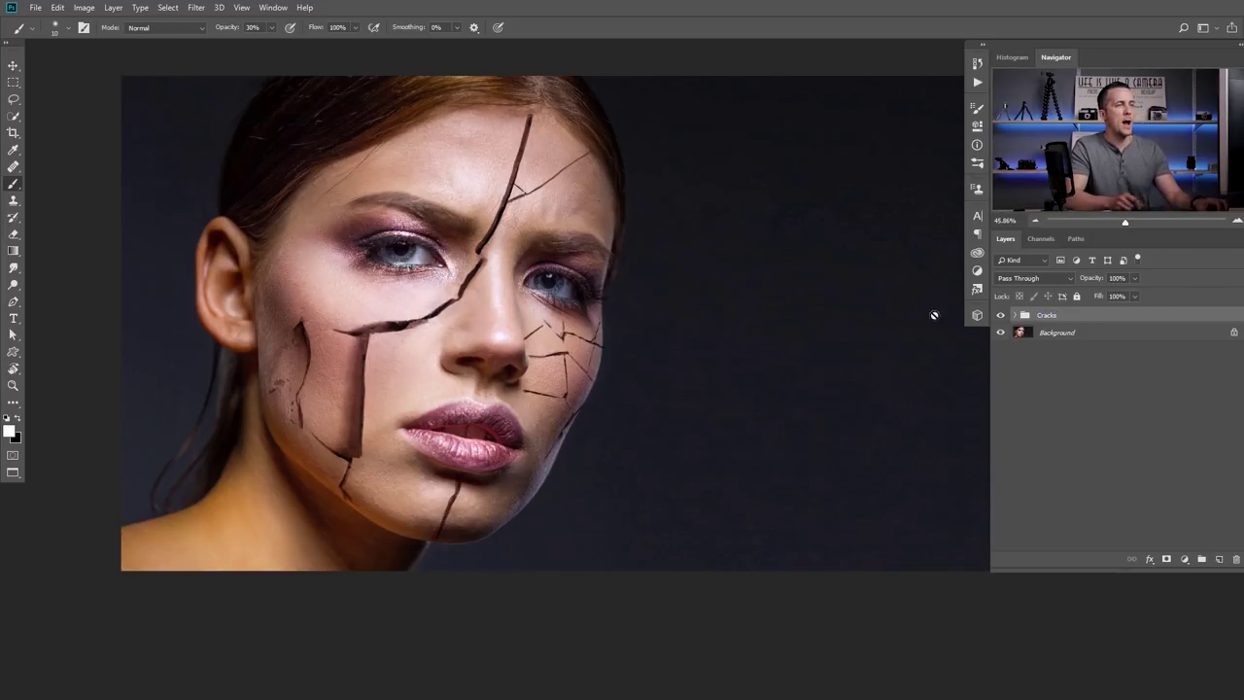
Stamp all visible layers into a new layer above the Cracks group and open it in the Camera Raw Filter
left_click_drag(647, 308, 619, 326)
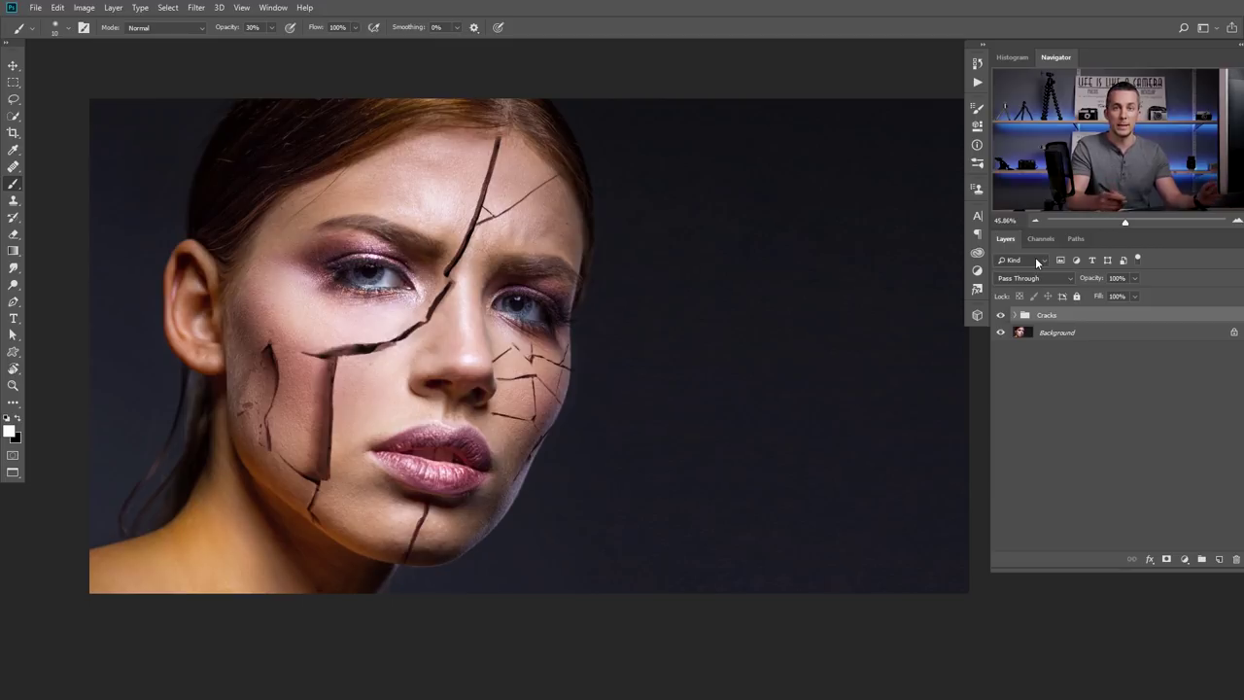
key("ctrl+alt+shift+e")
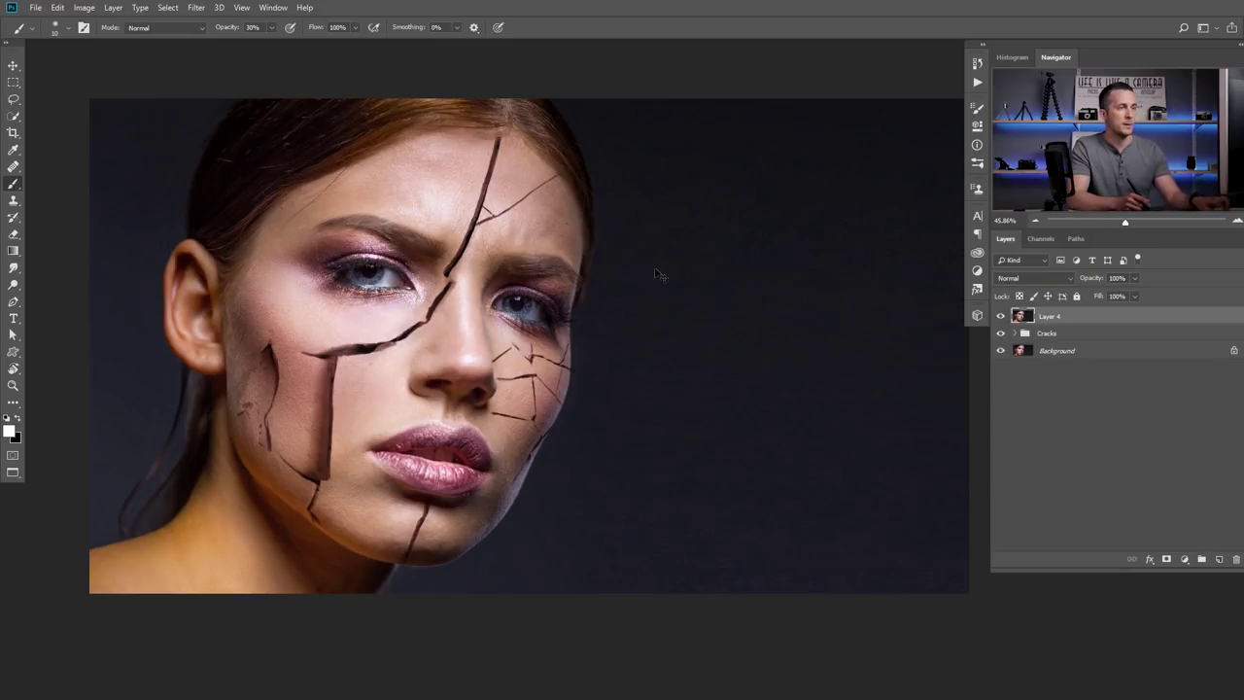
left_click(196, 7)
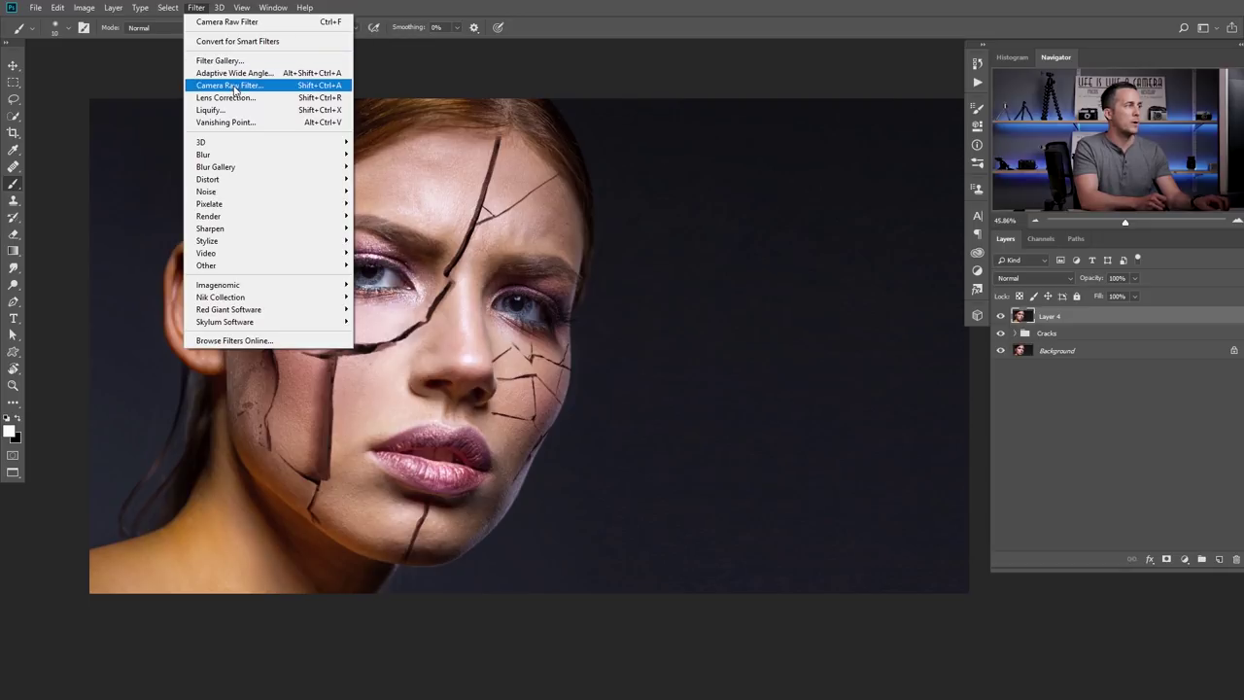
left_click(232, 86)
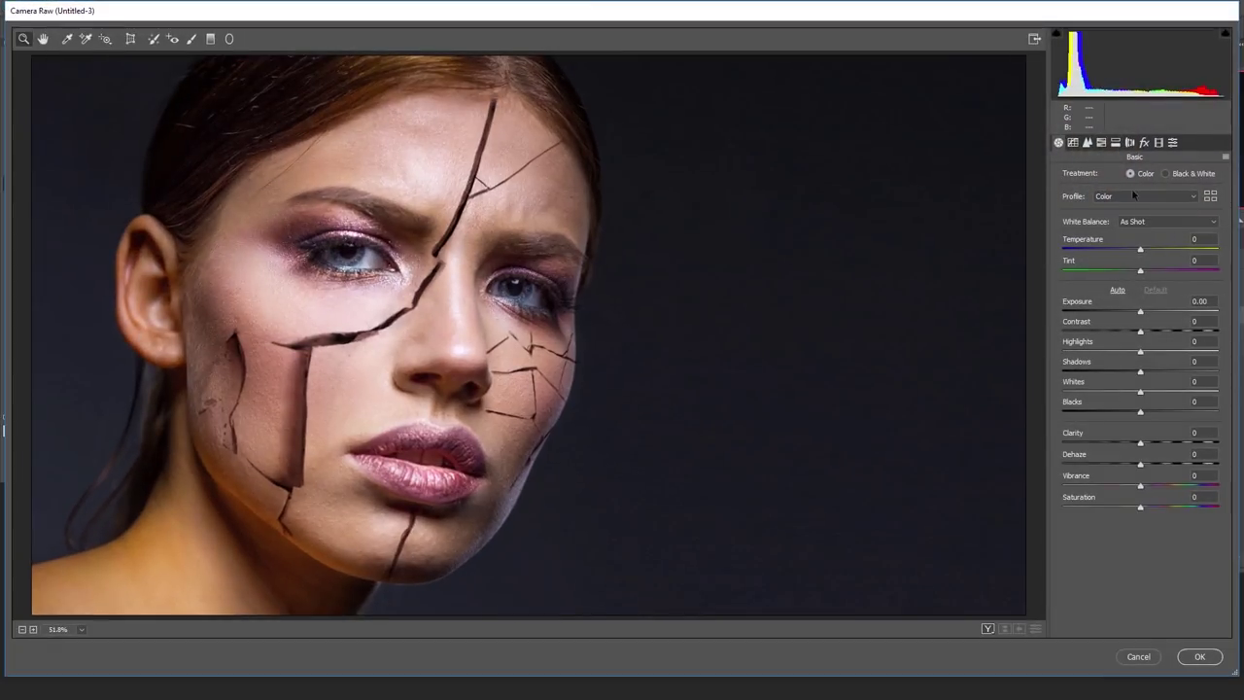
Split-tone the image with shadows at hue 218 and saturation 32, and highlights at hue 71 and saturation 8
left_click(1117, 143)
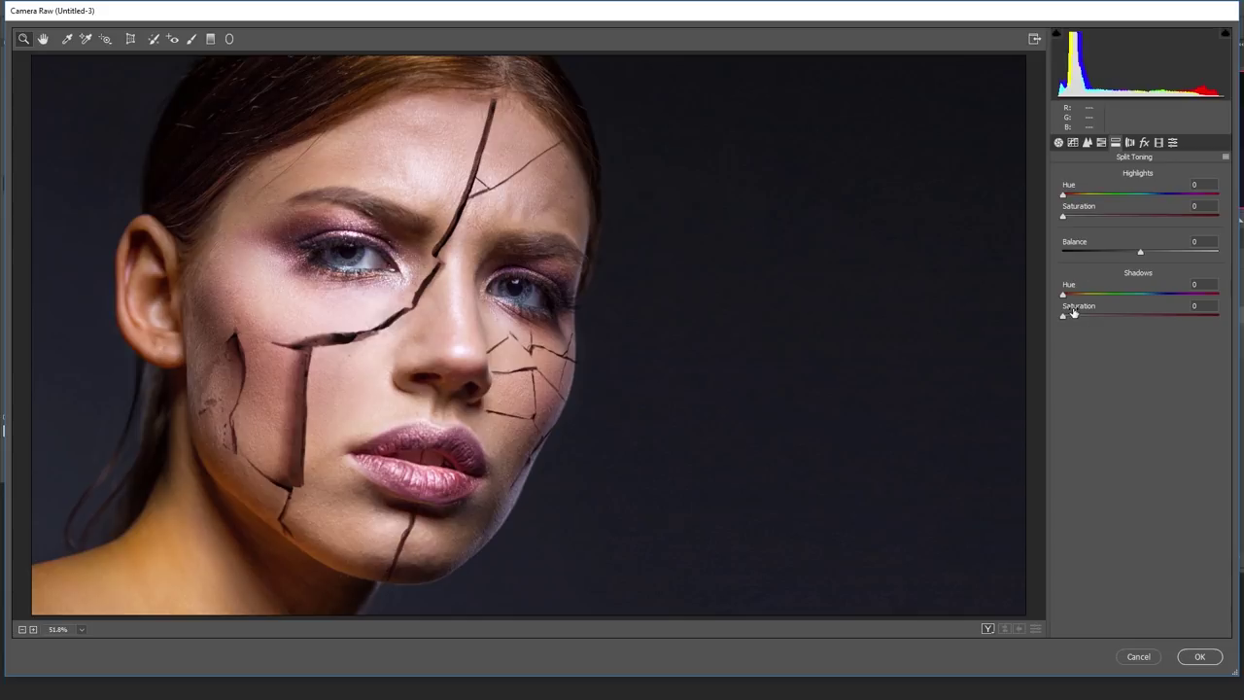
left_click_drag(1065, 294, 1157, 296)
left_click_drag(1063, 319, 1111, 323)
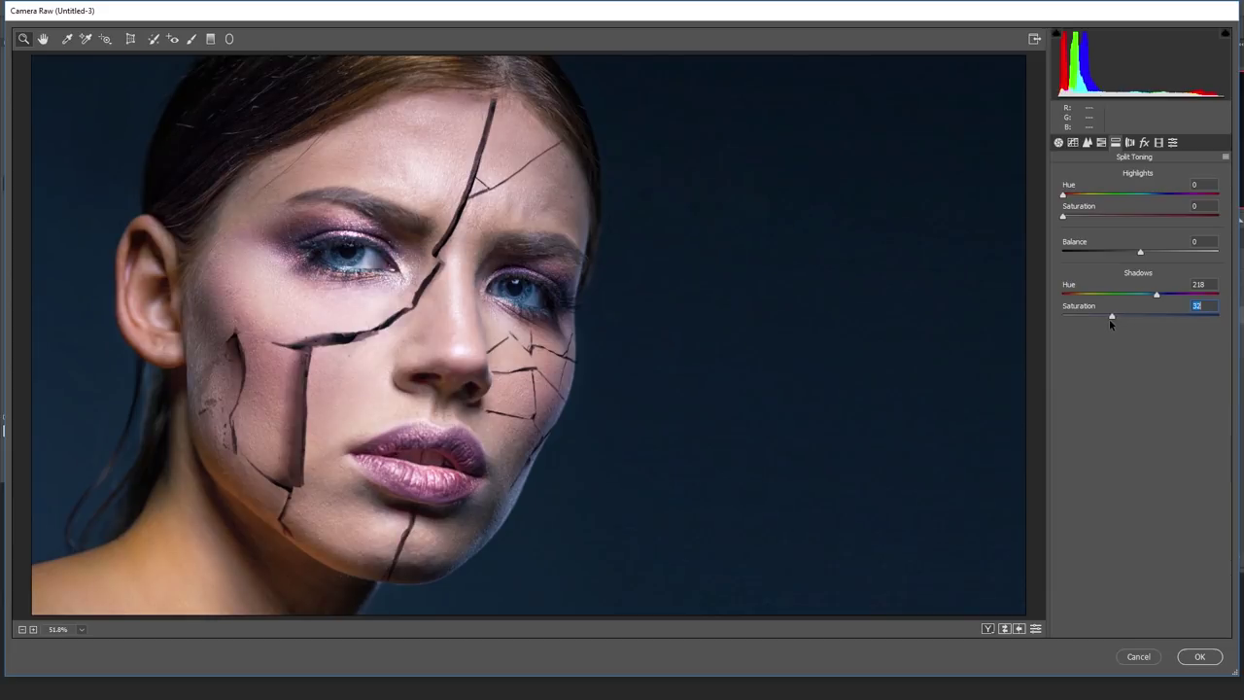
mouse_move(1070, 199)
left_mouse_down()
mouse_move(1072, 222)
mouse_move(1091, 204)
mouse_move(1075, 220)
left_mouse_up()
left_click_drag(1093, 197, 1074, 218)
Add a dark post-crop vignette with an increased feather, and raise the sharpening amount
left_click(1145, 142)
left_click_drag(1142, 313, 1126, 311)
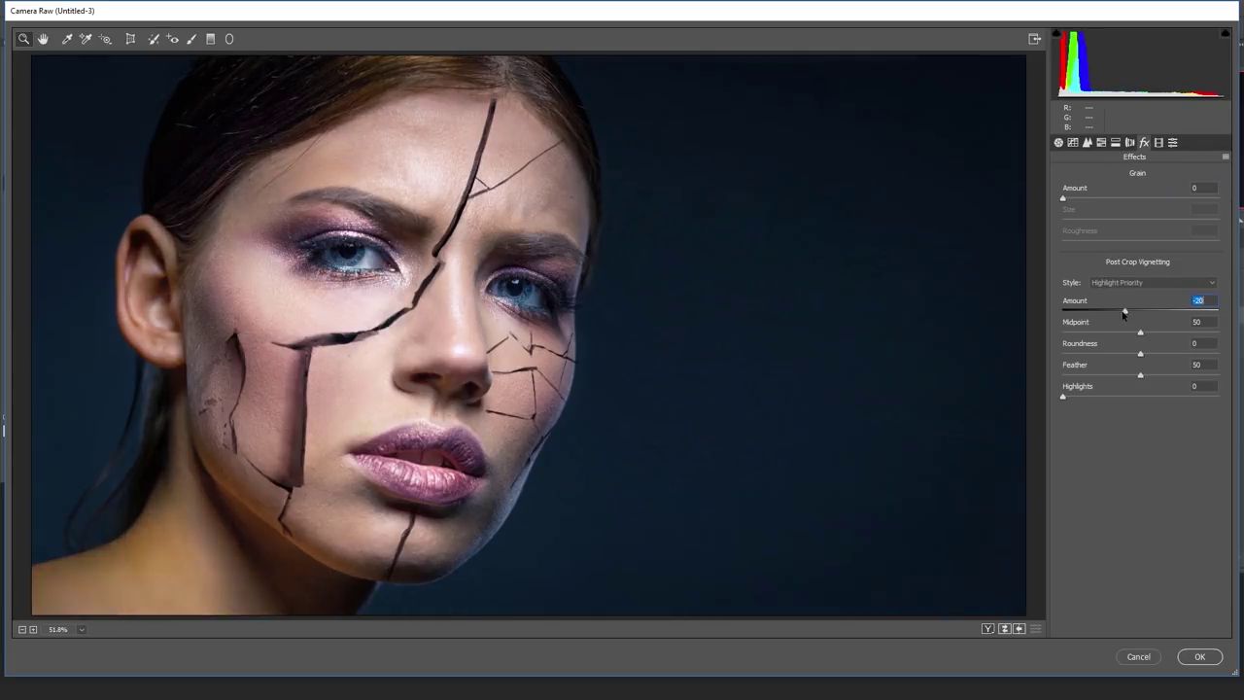
left_click_drag(1140, 374, 1156, 374)
left_click_drag(1125, 311, 1119, 312)
left_click(1088, 142)
left_click_drag(1089, 196, 1127, 196)
Set the basic adjustments to Contrast +12, Shadows +17, Blacks -16, Clarity +8, Dehaze +7 and Vibrance +22, keeping Saturation at 0
left_click(1059, 142)
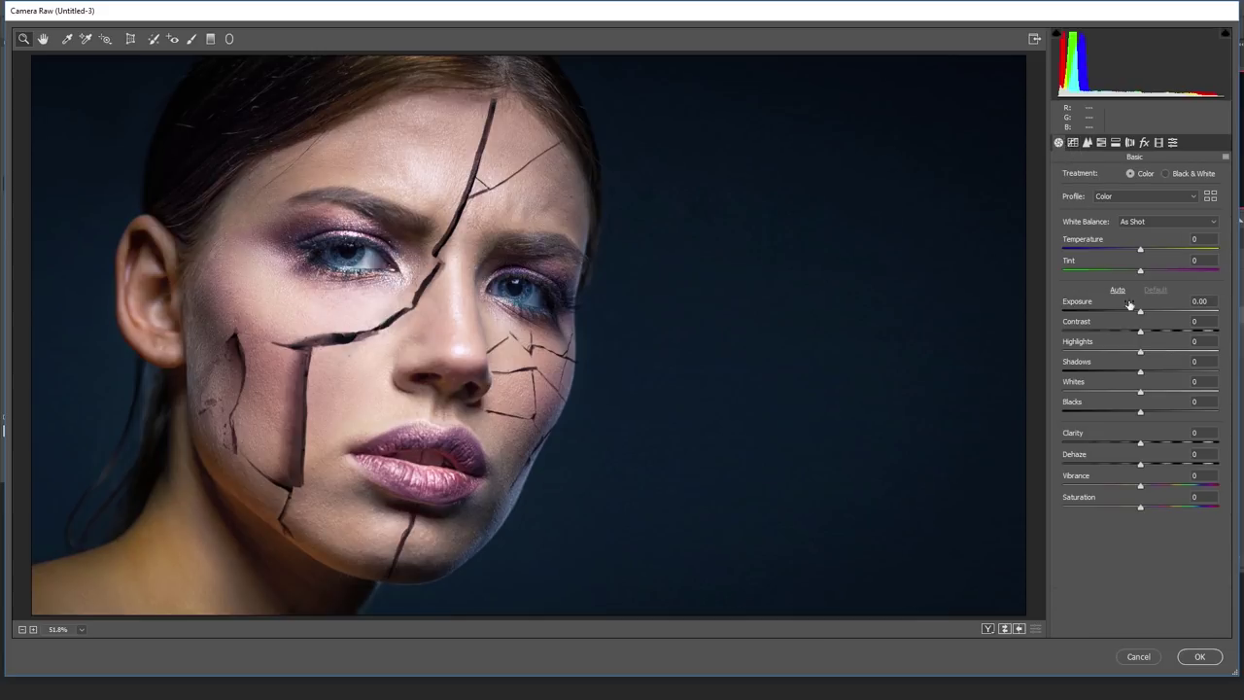
left_click_drag(1145, 334, 1128, 412)
left_click_drag(1153, 373, 1156, 373)
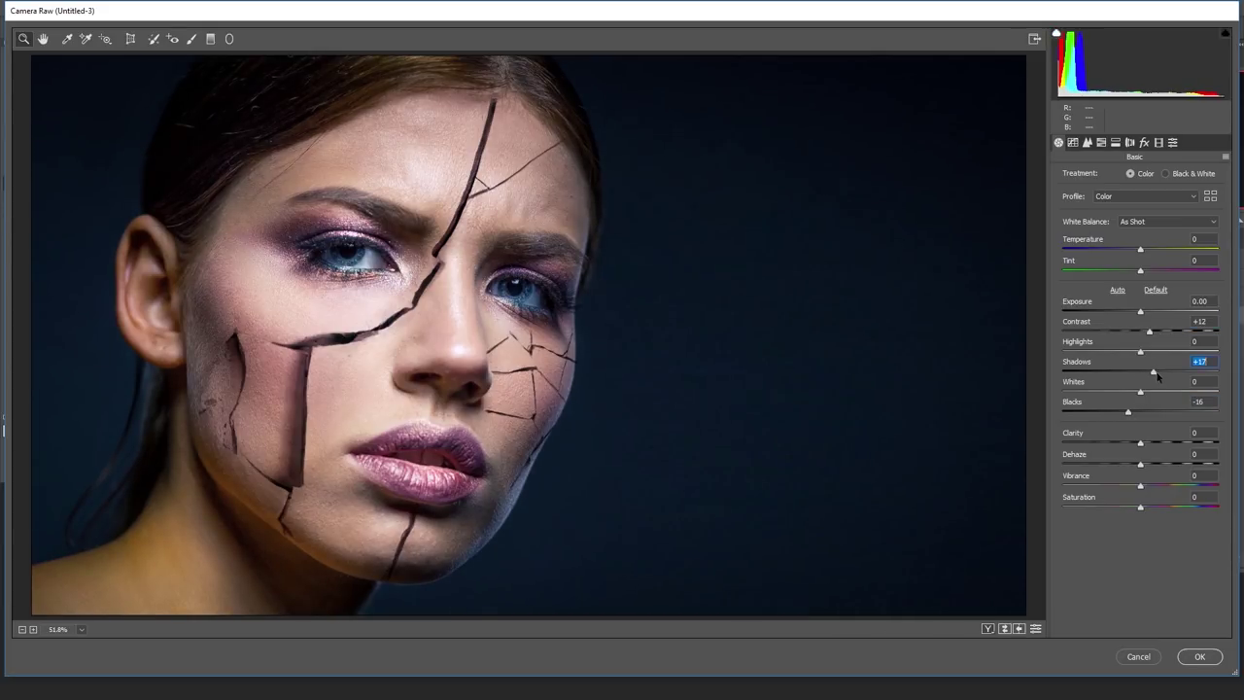
left_click_drag(1141, 444, 1156, 486)
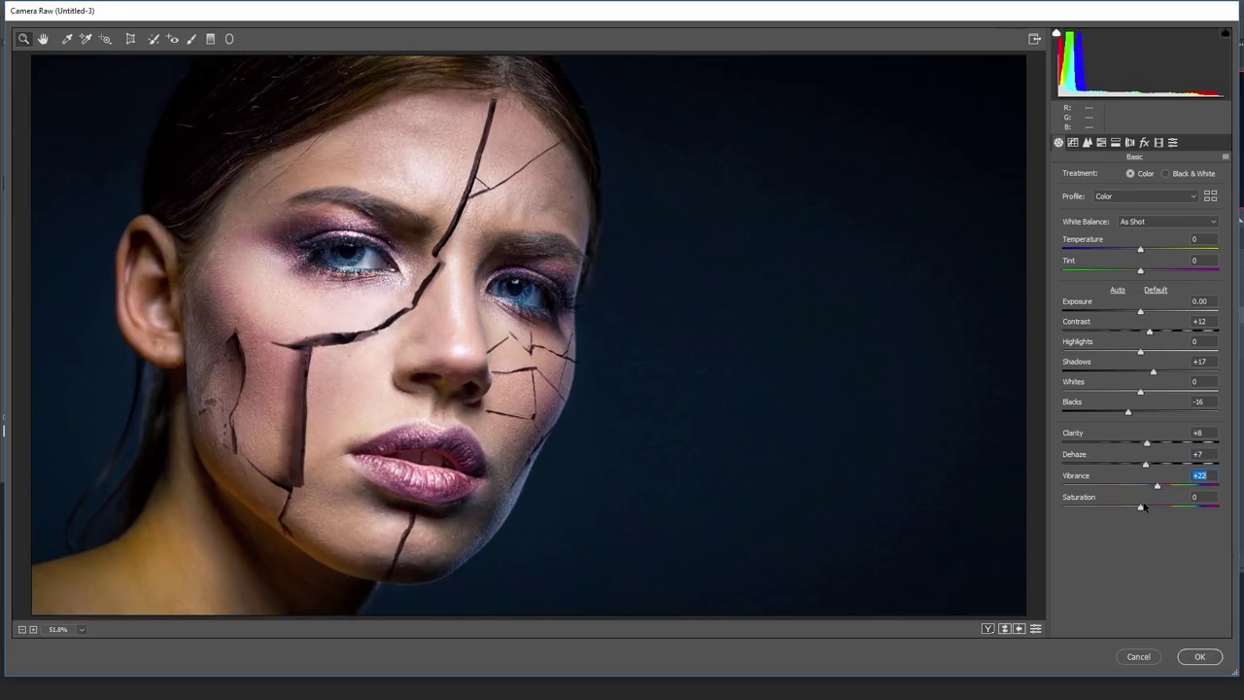
mouse_move(1144, 507)
left_mouse_down()
mouse_move(1129, 507)
mouse_move(1157, 488)
mouse_move(1139, 509)
left_mouse_up()
Compare the portrait with and without the Camera Raw adjustments
key("p")
key("ctrl+z")
key("p")
key("p")
Raise Shadows slightly, lower the split-toning saturation of shadows and highlights a little, and apply the Camera Raw filter
left_click_drag(1153, 371, 1156, 373)
left_click(1116, 143)
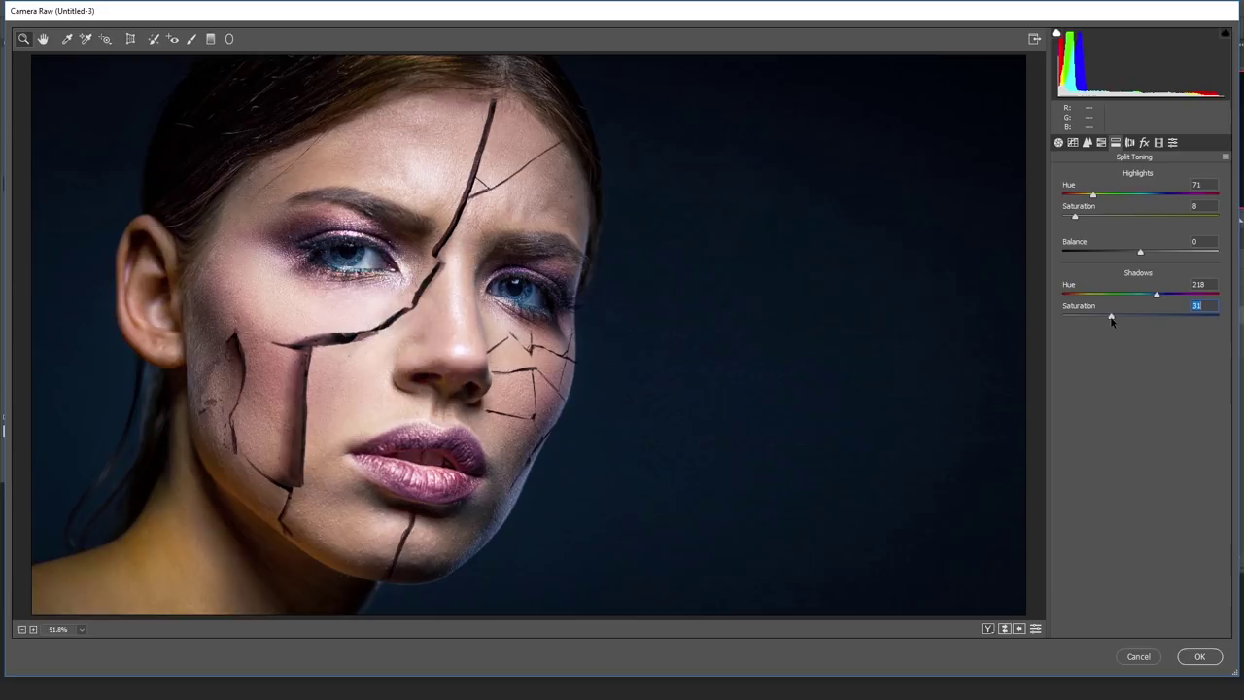
left_click_drag(1112, 321, 1109, 321)
mouse_move(1075, 216)
left_mouse_down()
mouse_move(1102, 198)
mouse_move(1074, 220)
left_mouse_up()
left_click(1200, 657)
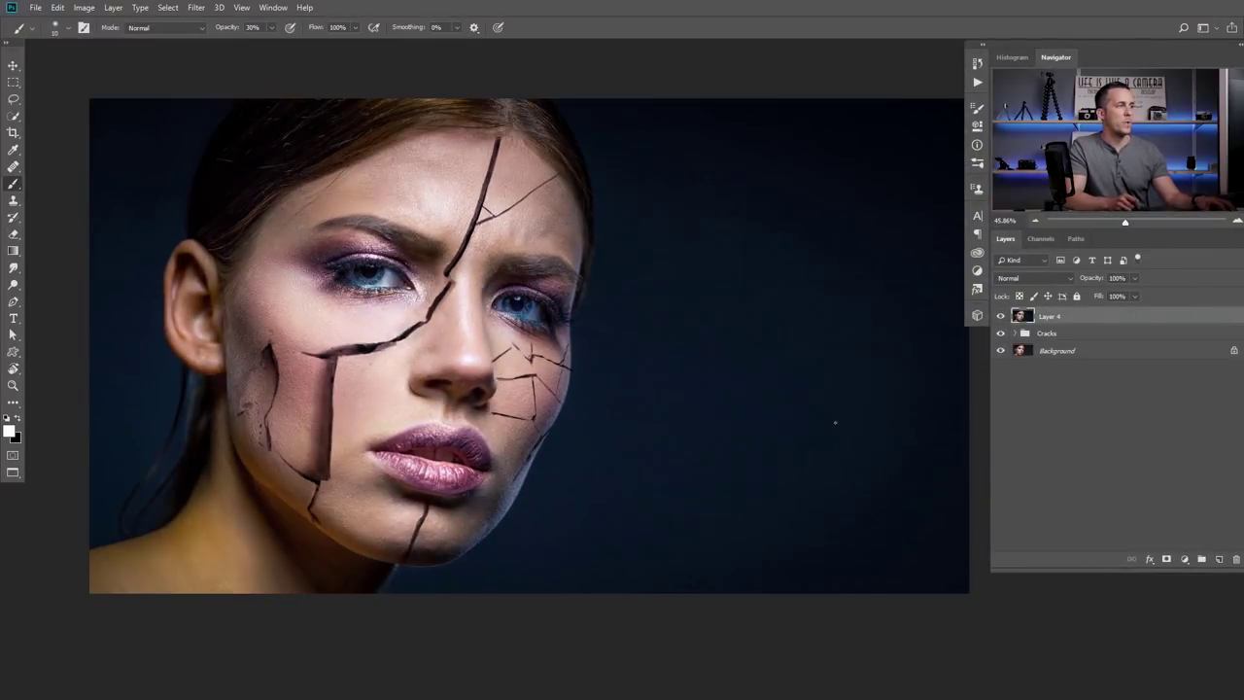
Compare the original Background portrait with the finished cracked-skin composite by toggling the other layers' visibility
left_click_drag(650, 359, 725, 342)
left_click(649, 360, "ctrl")
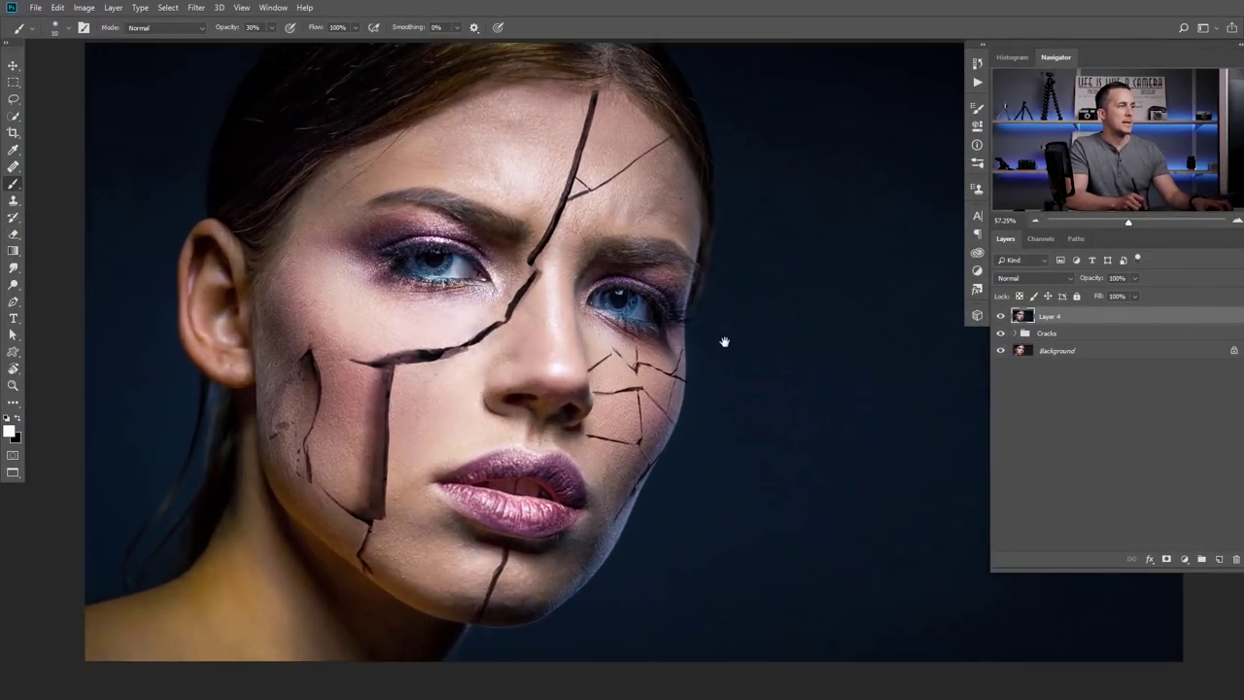
left_click(1000, 351, "alt")
left_click(1000, 351, "alt")
left_click(1000, 352, "alt")
left_click(999, 351, "alt")
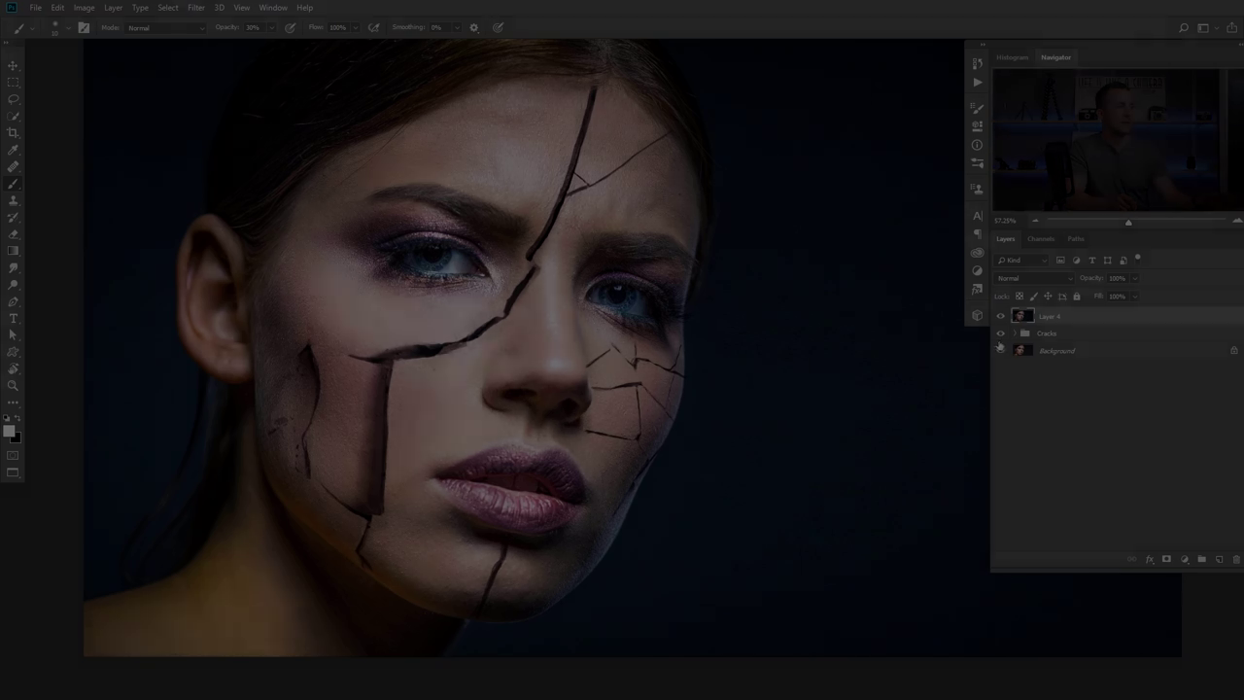